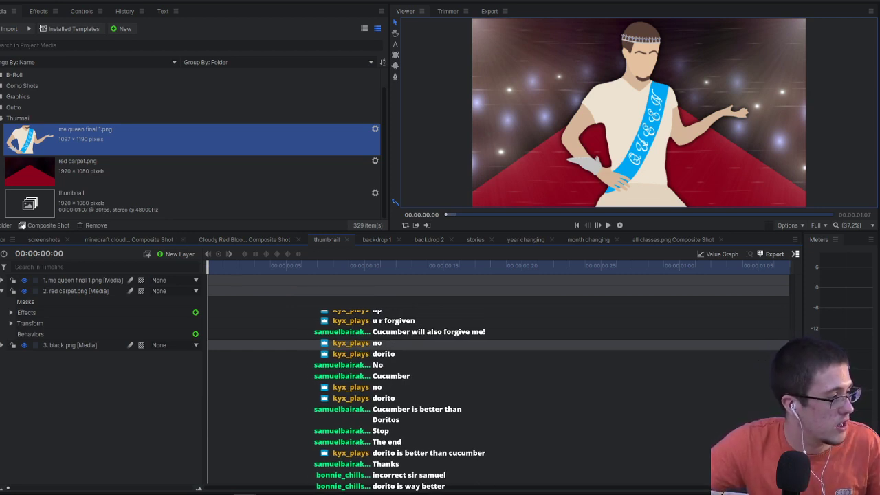
# Step: Reposition two Light Flares on the red carpet layer: one out to the frame's left edge, one slightly up and right near the right edge
pyautogui.click(9, 314)
pyautogui.scroll(-3, 109, 392)
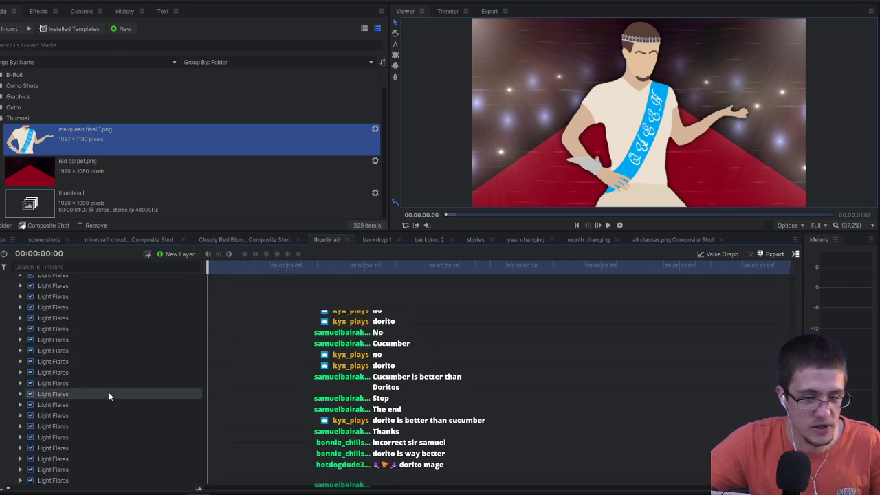
pyautogui.scroll(2, 109, 394)
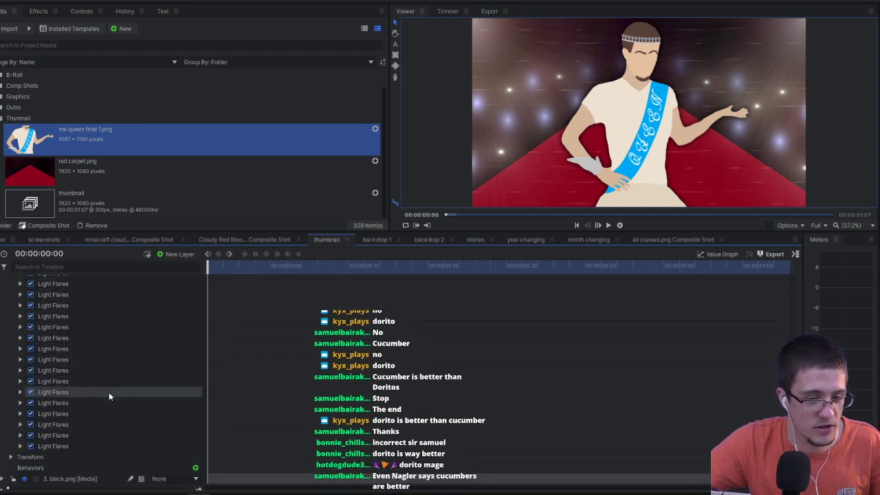
pyautogui.click(83, 345)
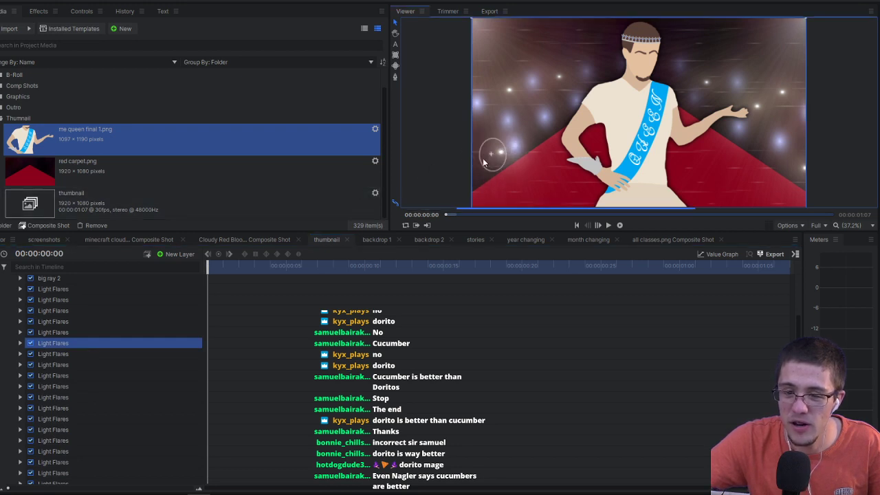
pyautogui.moveTo(485, 162); pyautogui.dragTo(462, 171)
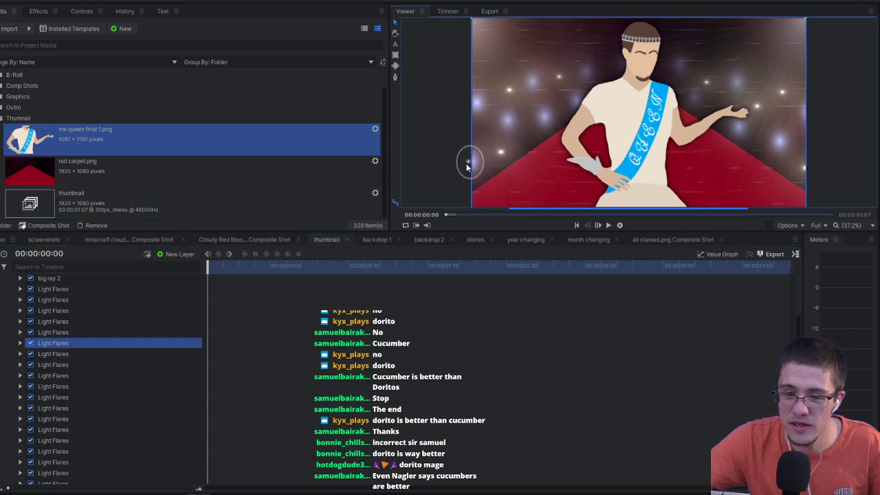
pyautogui.click(62, 411)
pyautogui.moveTo(772, 145)
pyautogui.mouseDown()
pyautogui.moveTo(767, 118)
pyautogui.moveTo(775, 140)
pyautogui.mouseUp()
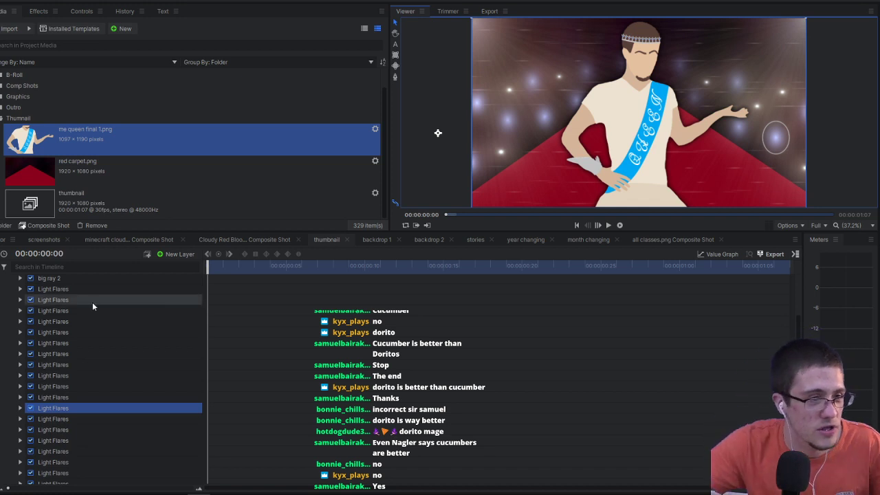
# Step: Compare the backdrop with the big ray 1 and big ray 2 effects disabled, and enable both again
pyautogui.scroll(3, 92, 364)
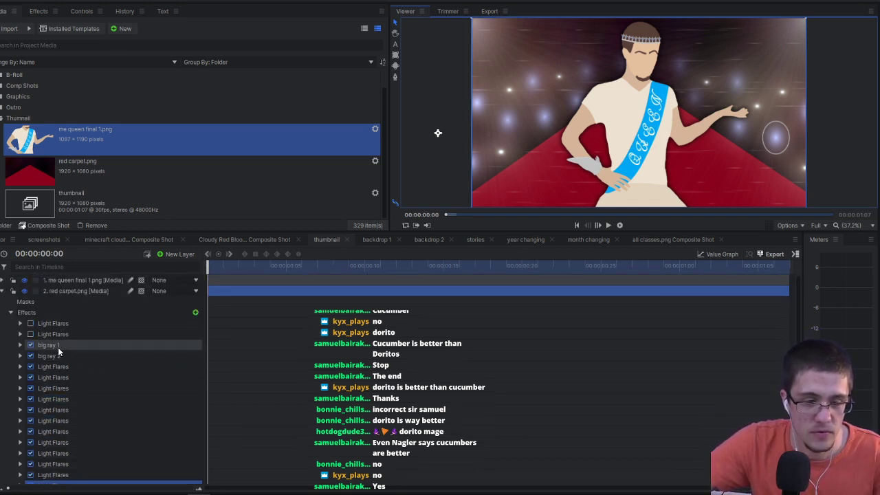
pyautogui.click(57, 347)
pyautogui.click(31, 345)
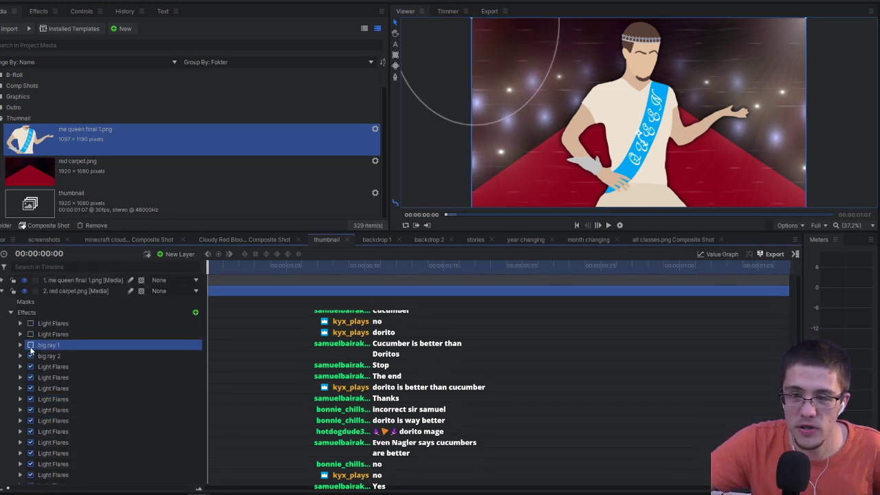
pyautogui.click(30, 357)
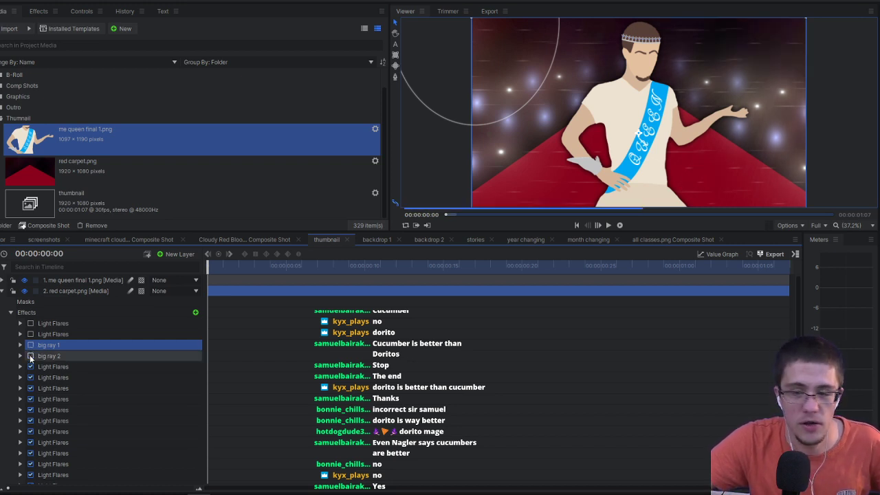
pyautogui.click(30, 356)
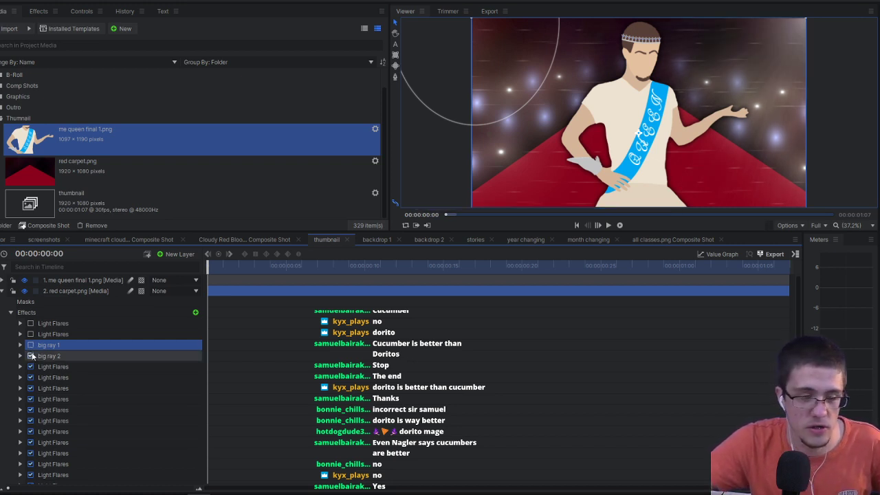
pyautogui.click(31, 345)
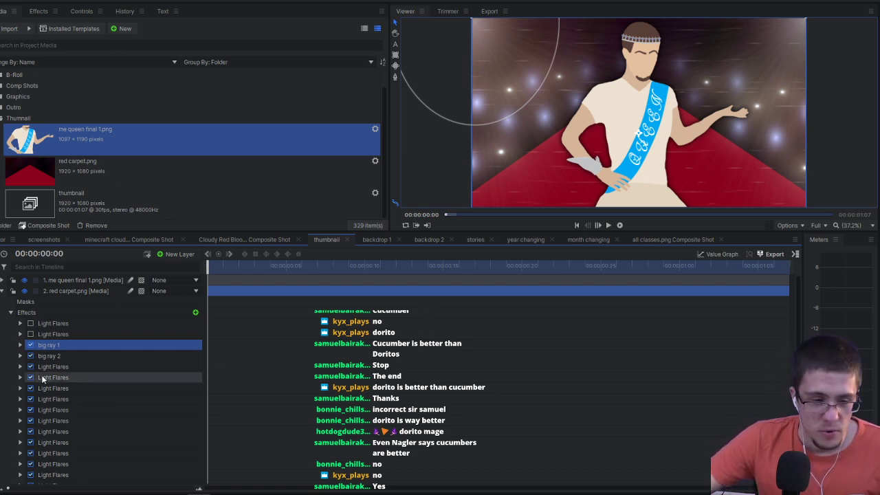
# Step: Nudge the Light Flare lying outside the frame's lower-right corner slightly left
pyautogui.click(69, 431)
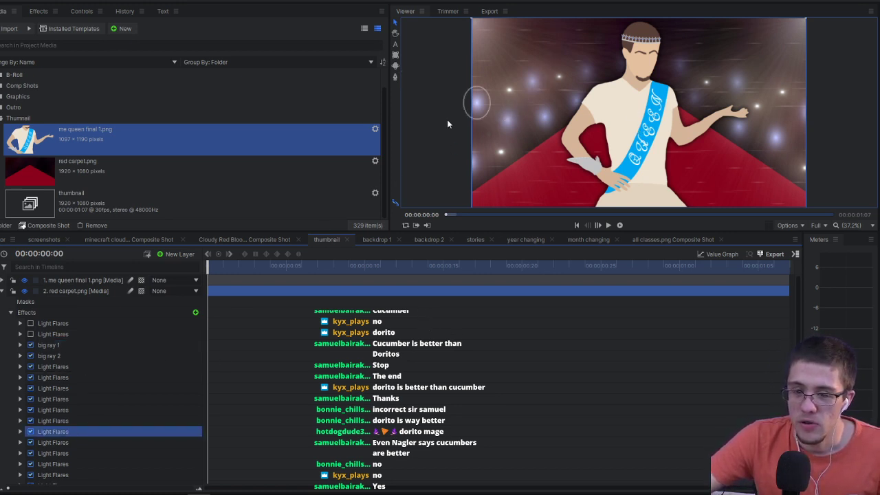
pyautogui.scroll(-4, 82, 434)
pyautogui.click(79, 416)
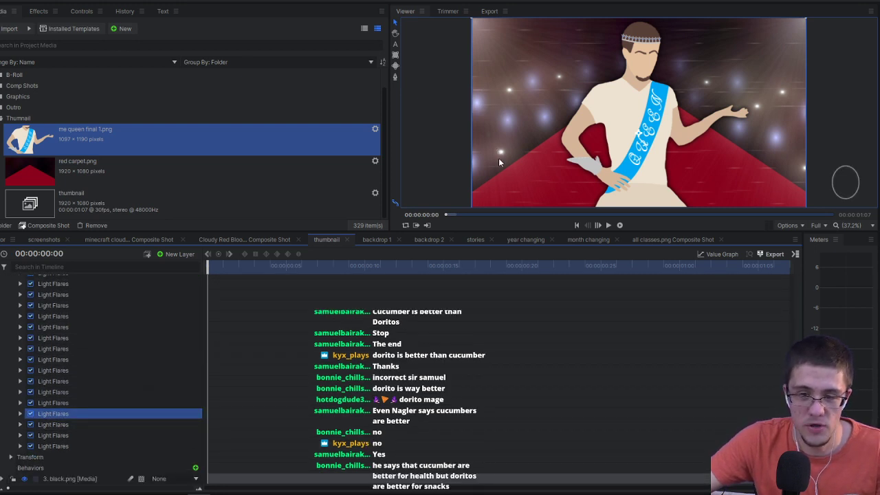
pyautogui.moveTo(853, 189)
pyautogui.mouseDown()
pyautogui.moveTo(857, 172)
pyautogui.moveTo(853, 190)
pyautogui.moveTo(848, 176)
pyautogui.moveTo(841, 186)
pyautogui.mouseUp()
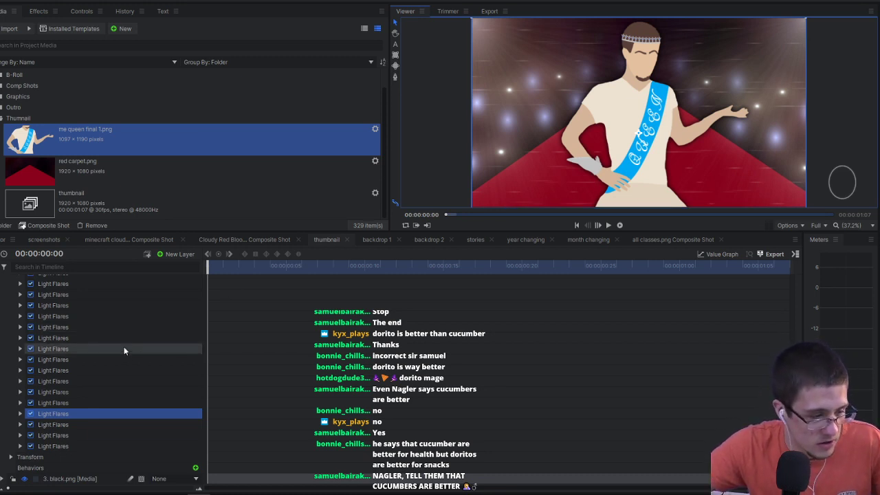
# Step: Collapse the red carpet layer and the media folder, and return to the main editor timeline
pyautogui.scroll(10, 119, 350)
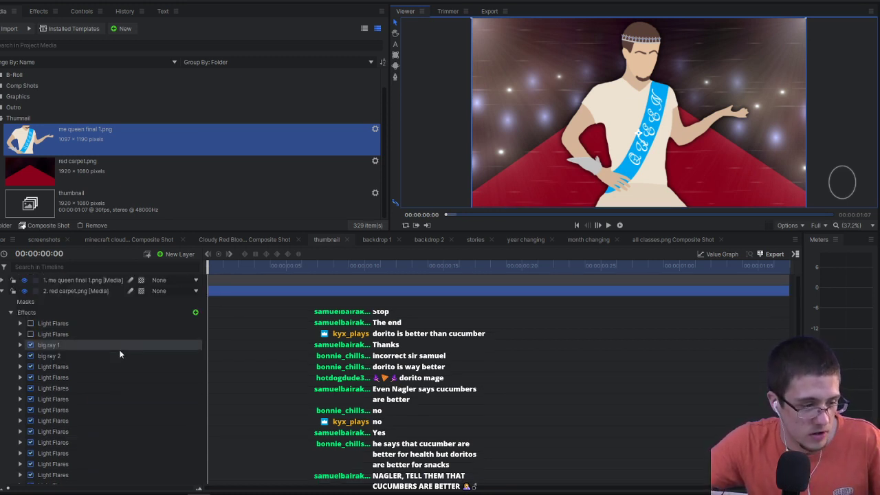
pyautogui.click(3, 291)
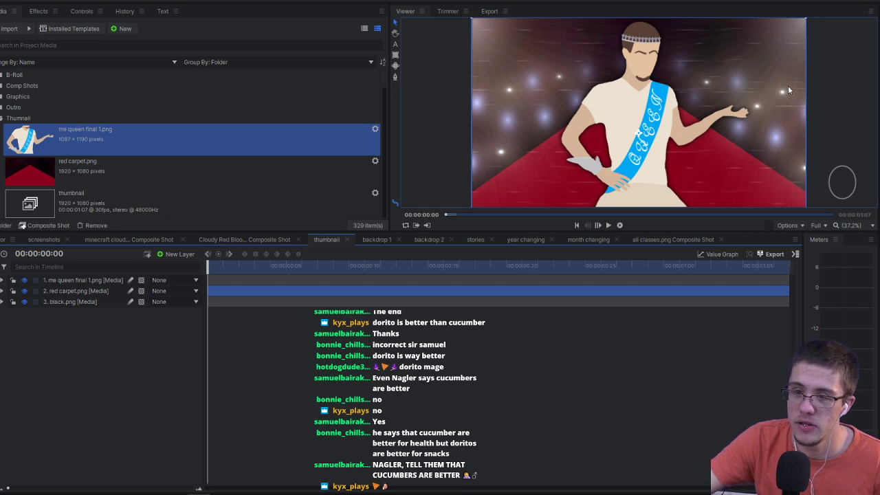
pyautogui.click(866, 113)
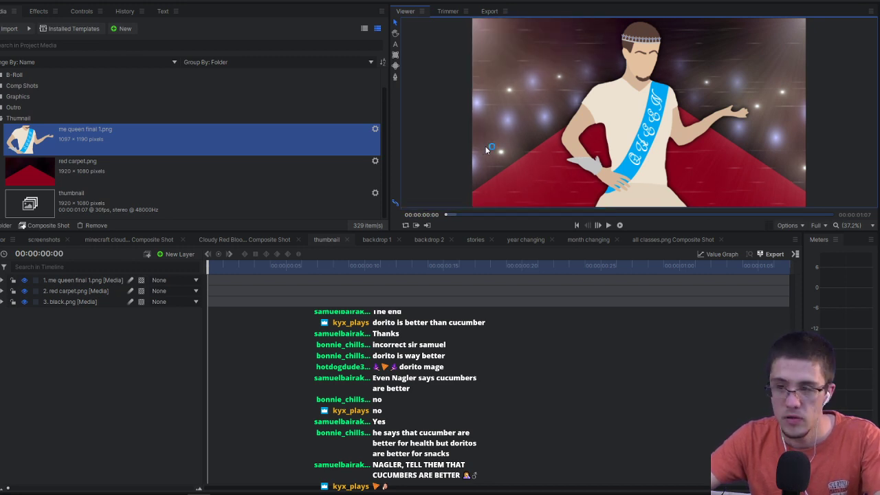
pyautogui.click(2, 118)
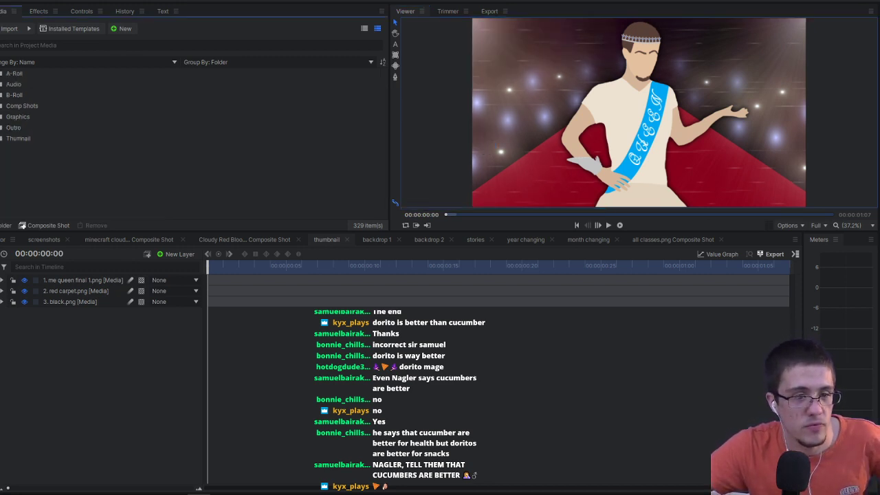
pyautogui.click(4, 239)
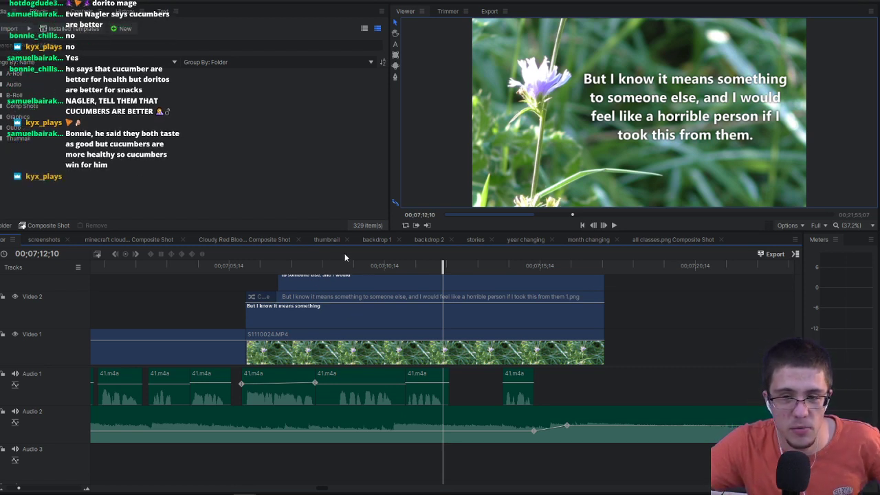
# Step: Try the Big Window workspace and go back to the Stream Workspace
pyautogui.click(153, 1)
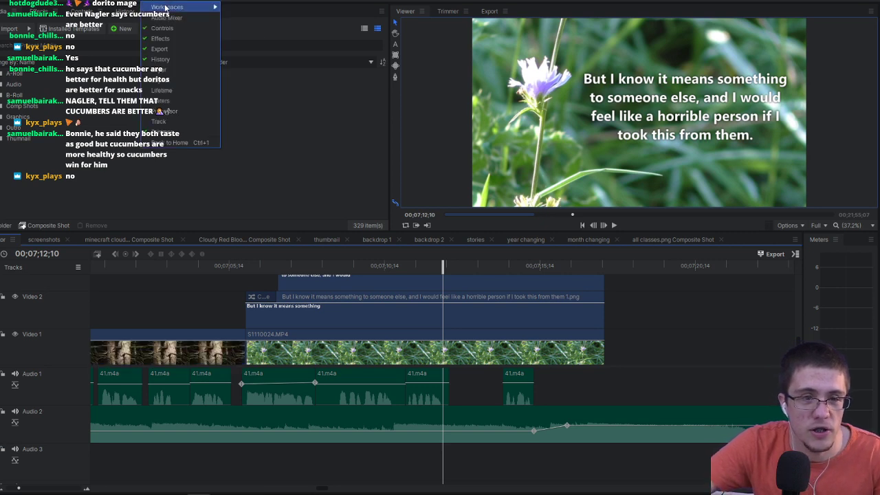
pyautogui.moveTo(165, 7)
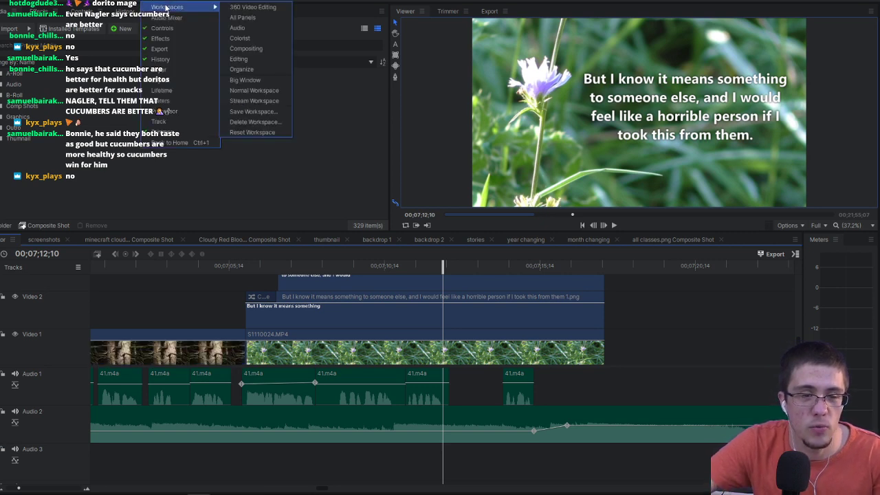
pyautogui.click(245, 80)
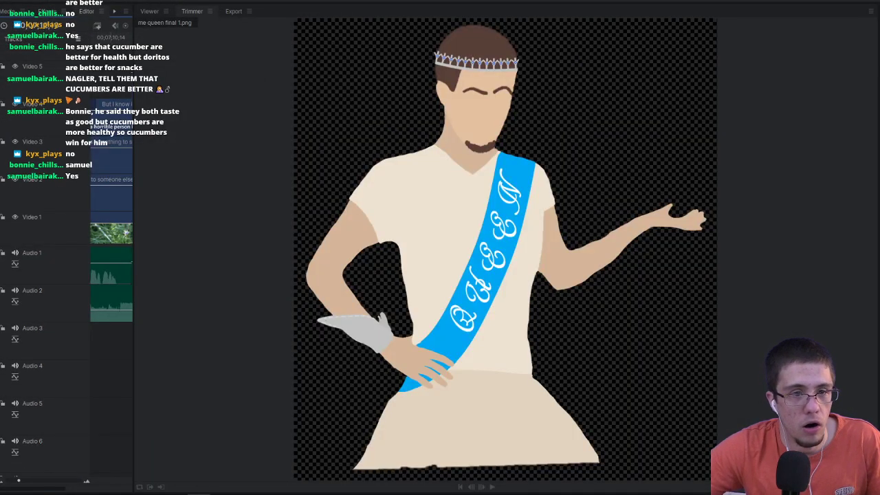
pyautogui.click(155, 1)
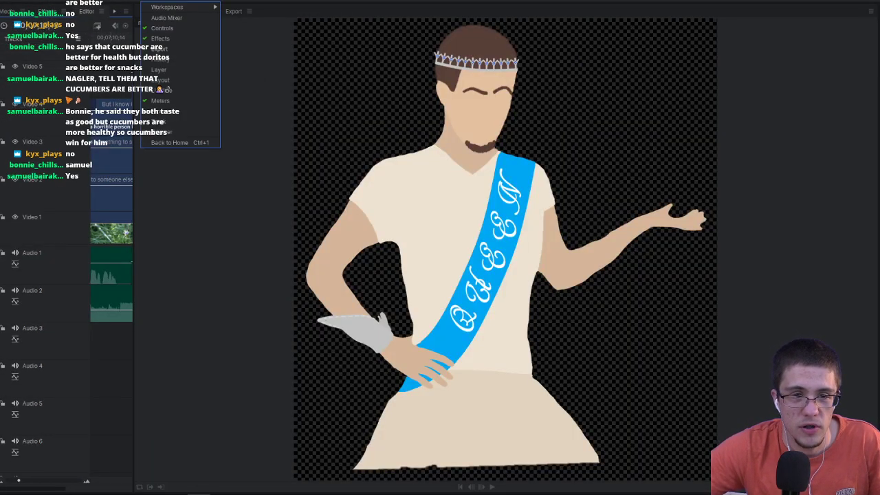
pyautogui.moveTo(165, 7)
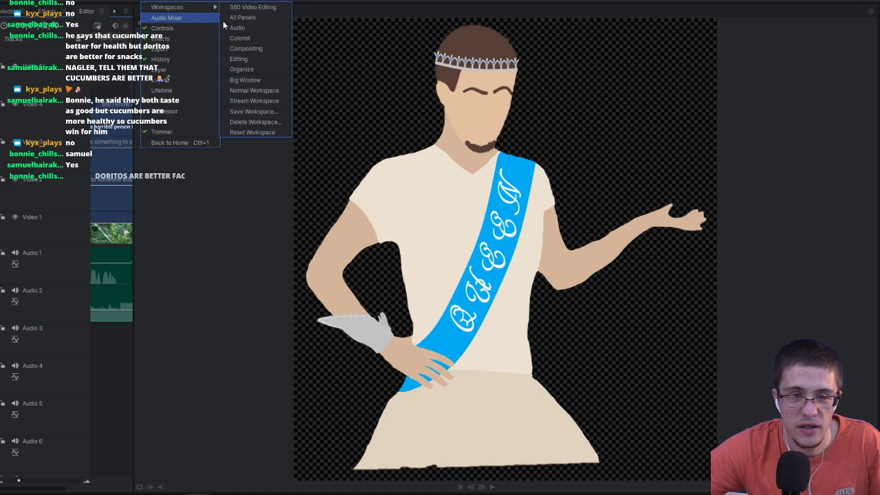
pyautogui.click(254, 101)
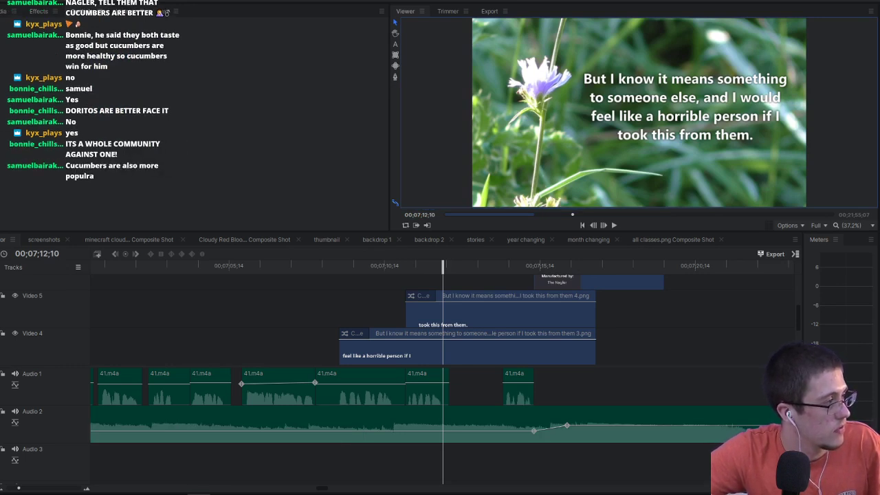
# Step: Play the video's opening from the start of the timeline through the cut to the HOLDING screen
pyautogui.hscroll(-15, 264, 299)
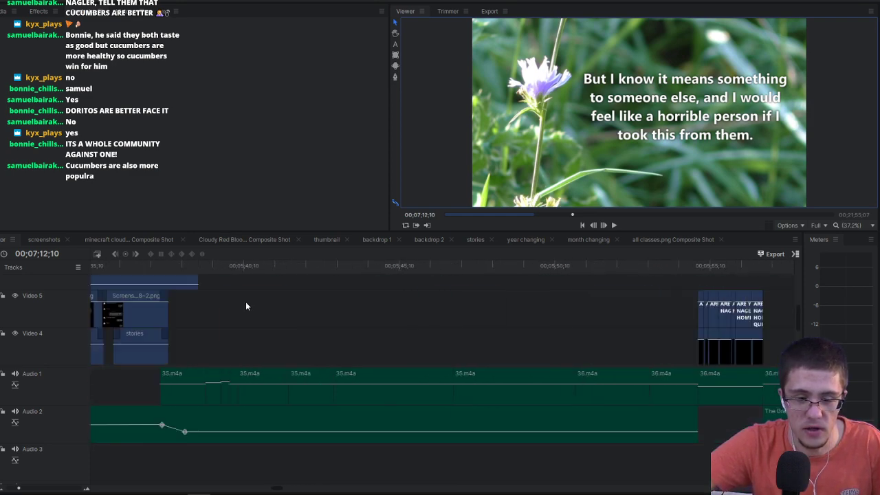
pyautogui.hscroll(-20, 239, 301)
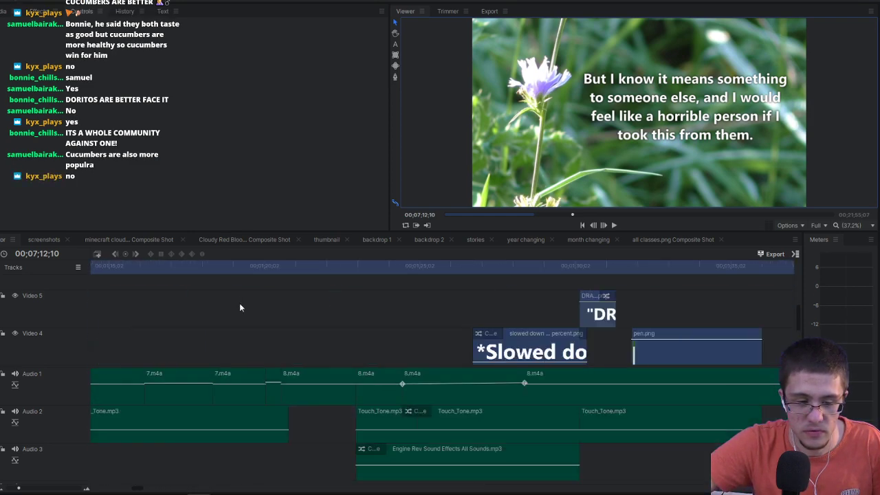
pyautogui.click(101, 267)
pyautogui.click(97, 267)
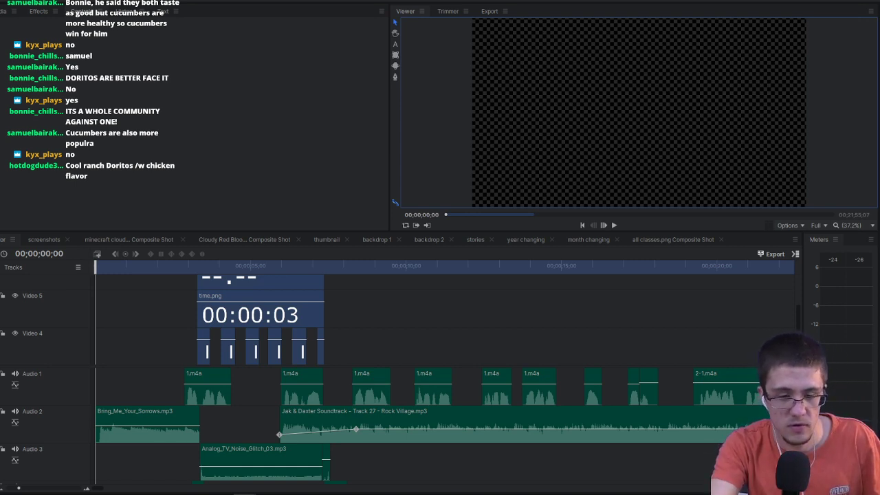
pyautogui.click(615, 225)
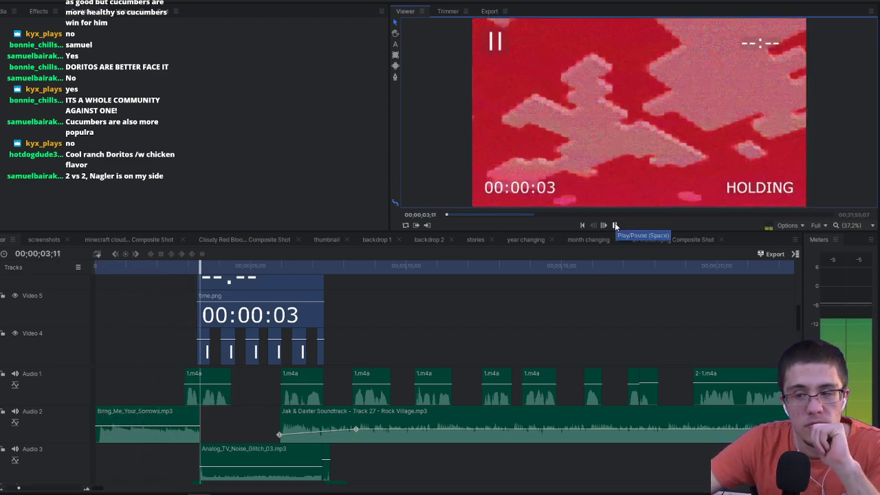
pyautogui.click(615, 225)
# Step: At 00;00;02;24, select the opening clouds clip on Video 2 and expand its effects for inspection
pyautogui.click(183, 267)
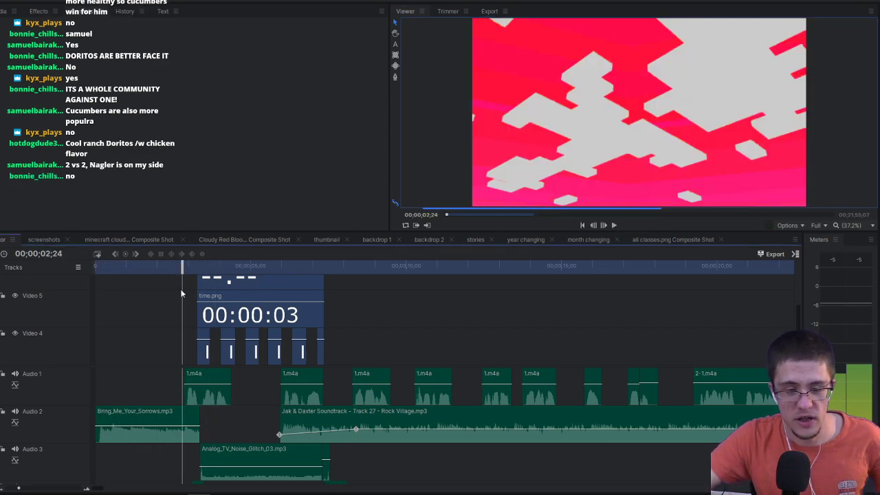
pyautogui.scroll(-3, 171, 341)
pyautogui.click(178, 343)
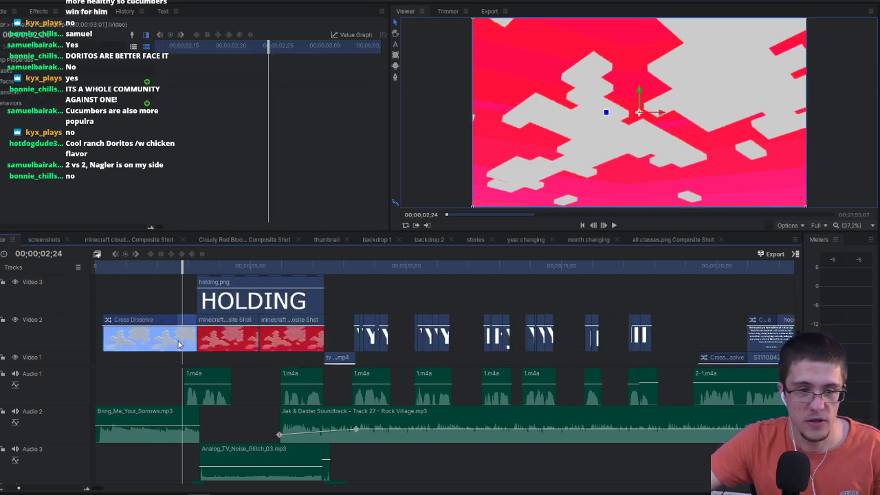
pyautogui.doubleClick(177, 344)
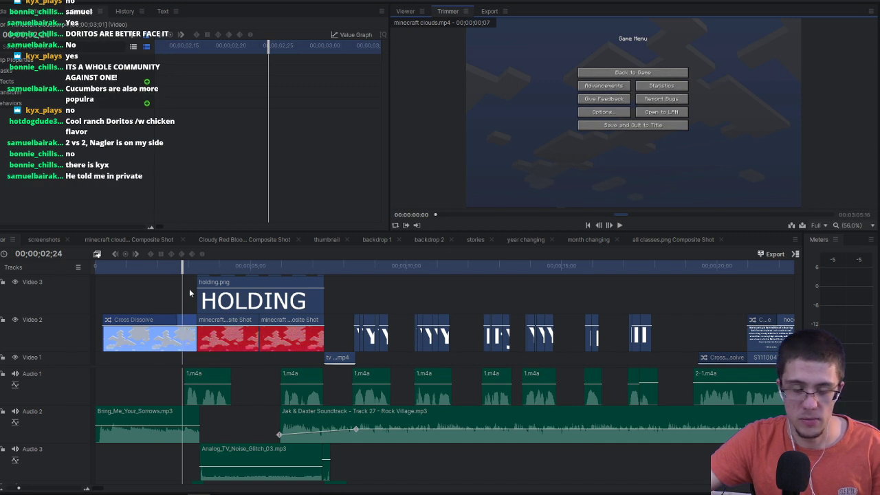
pyautogui.click(406, 11)
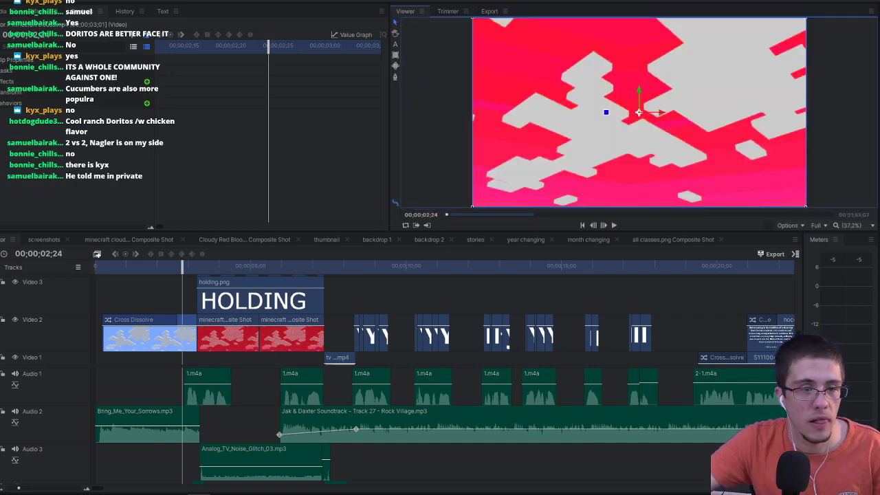
pyautogui.click(69, 81)
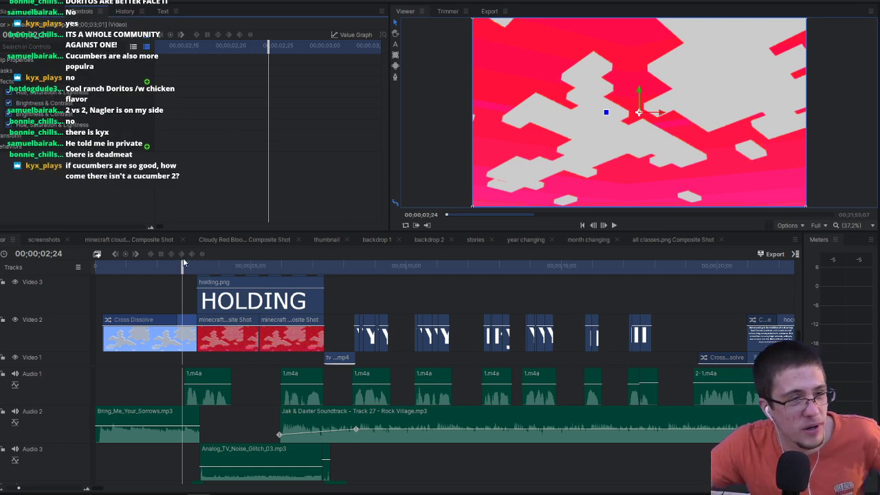
# Step: Move the playhead to 00;00;04;01 and open the minecraft clouds composite shot below the HOLDING text
pyautogui.click(220, 266)
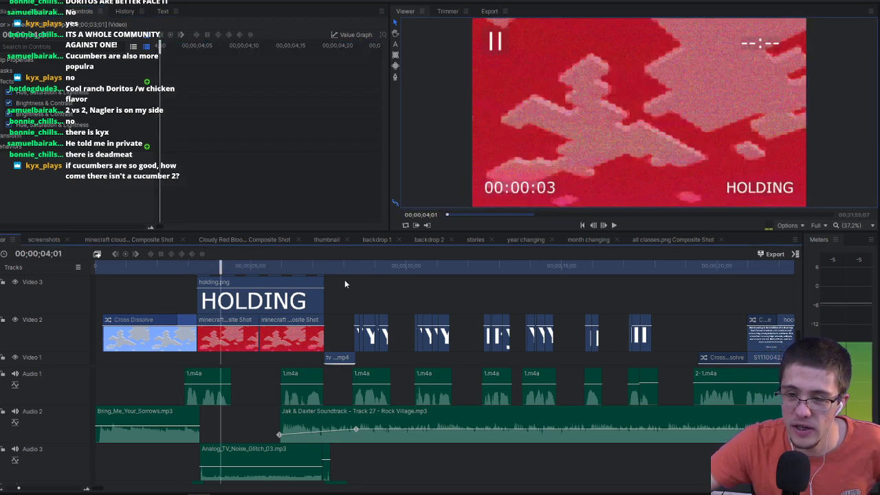
pyautogui.doubleClick(235, 322)
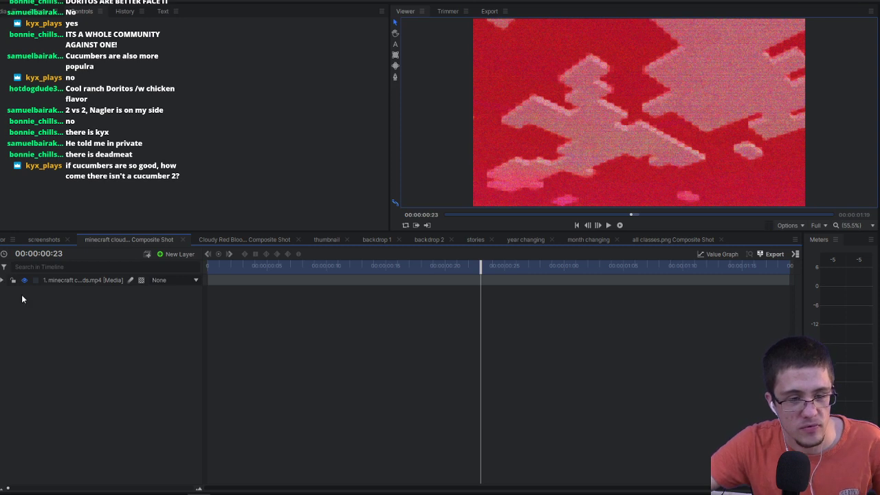
# Step: Expand the effects of the minecraft clouds layer and select the Derez (VGHS) effect
pyautogui.click(2, 280)
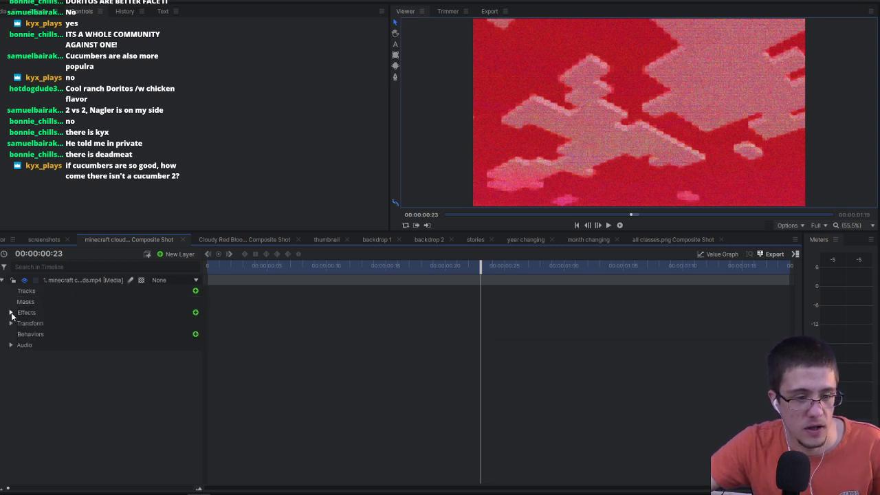
pyautogui.click(10, 312)
pyautogui.click(78, 349)
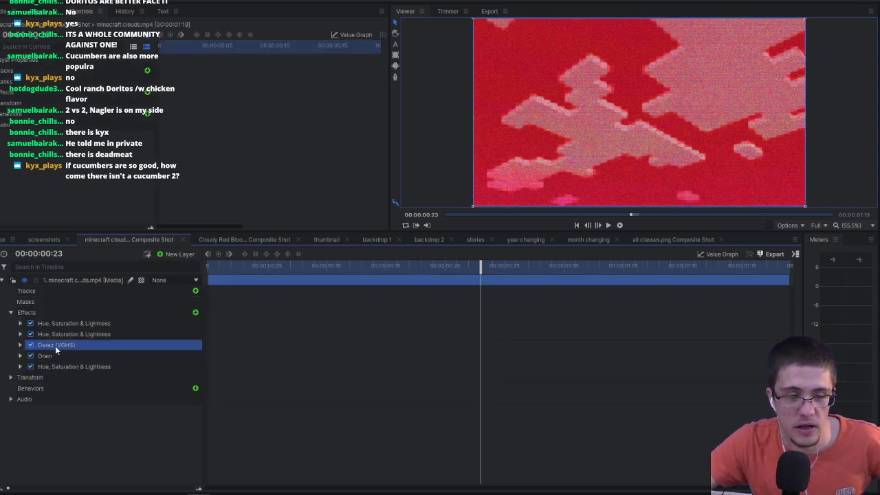
# Step: Compare the clouds with the Derez (VGHS) and Grain effects switched off and on, and scrub to 00:00:00:10
pyautogui.click(31, 345)
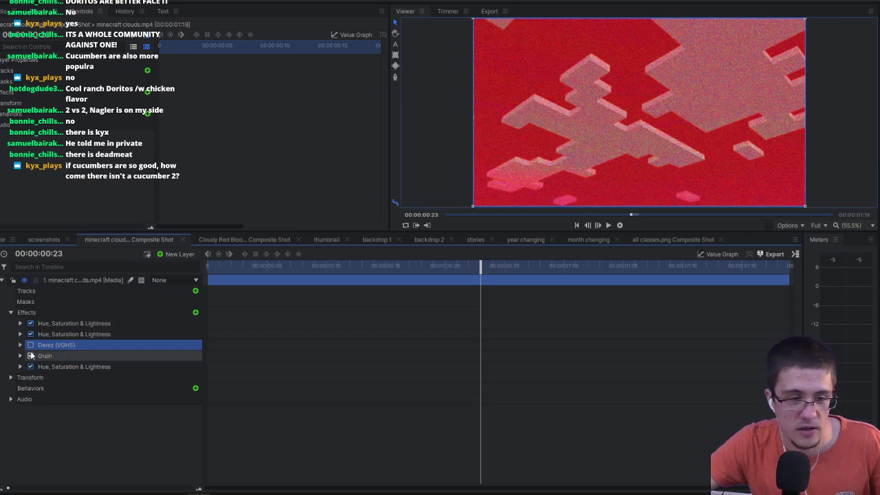
pyautogui.click(30, 356)
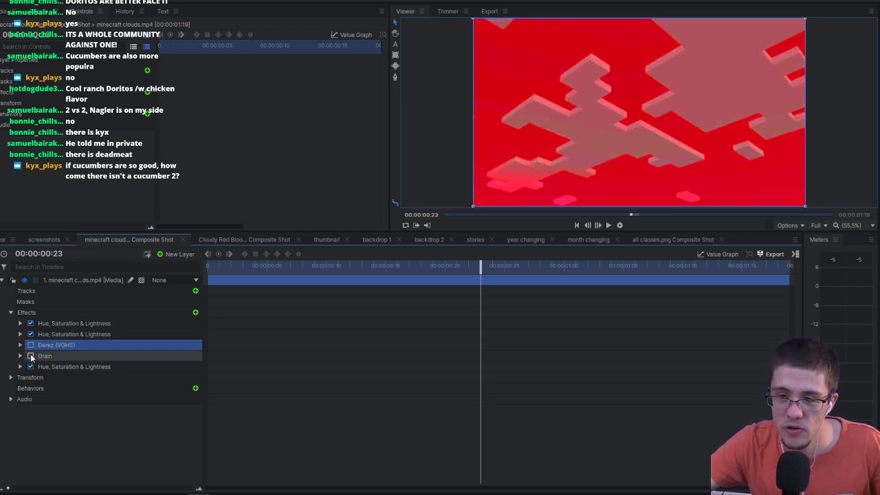
pyautogui.click(30, 356)
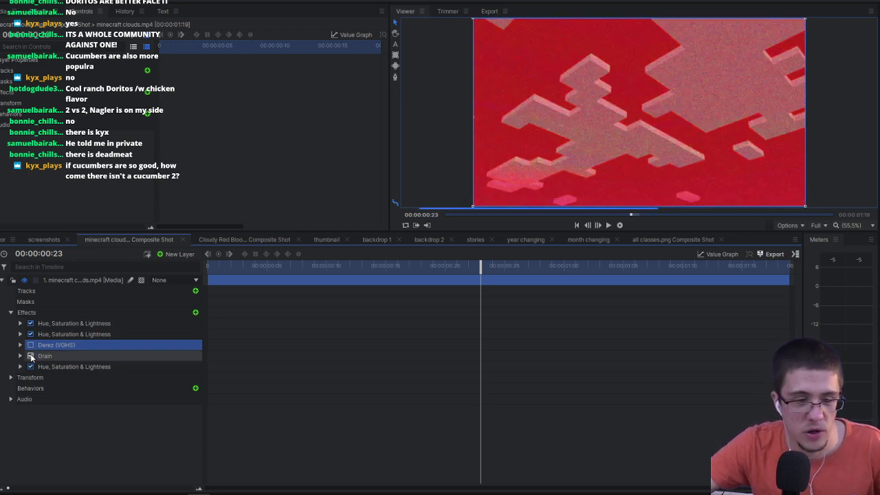
pyautogui.click(31, 345)
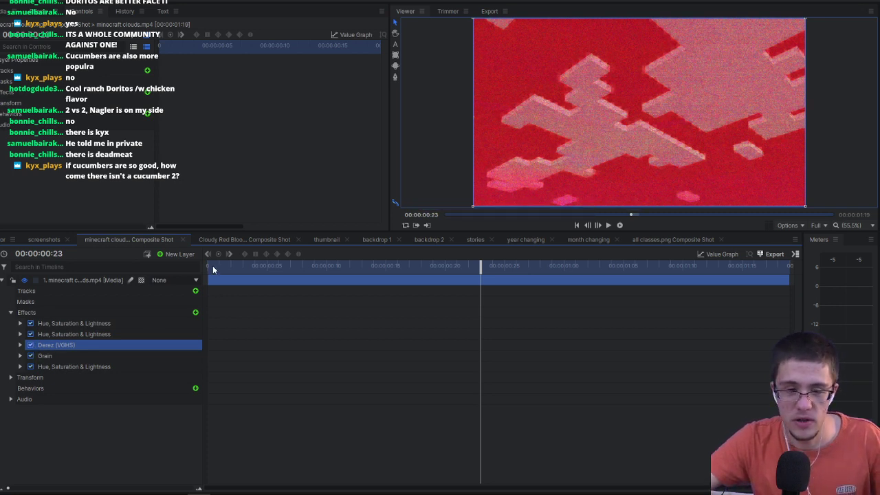
pyautogui.moveTo(208, 270); pyautogui.dragTo(327, 293)
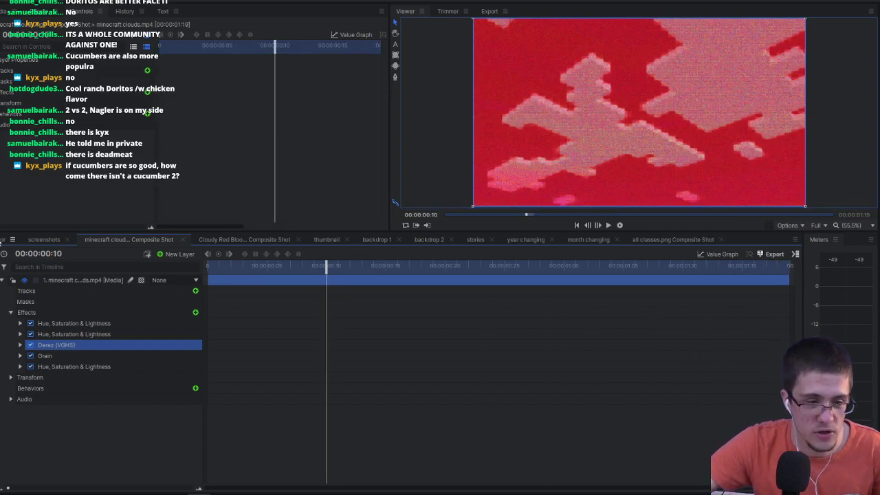
# Step: Return to the main editor timeline, select the first pause.png clip on Video 4 and scrub from 00;00;03;15 to 00;00;06;04
pyautogui.click(3, 240)
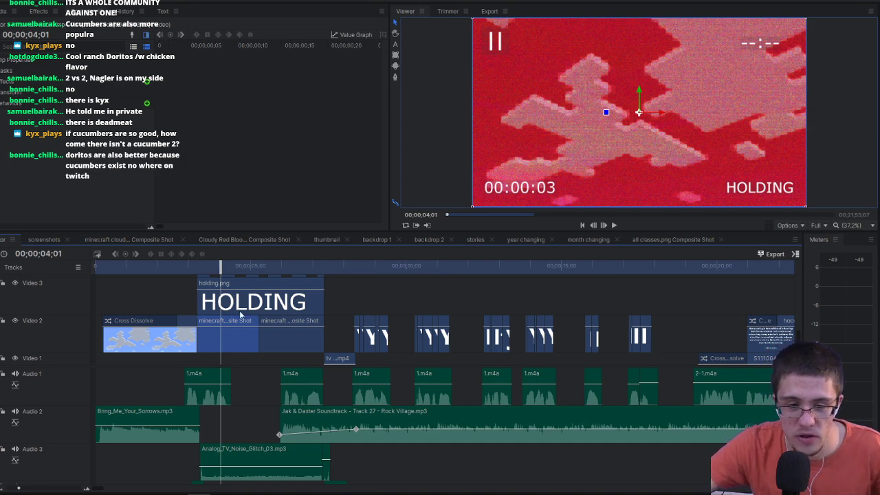
pyautogui.scroll(5, 241, 315)
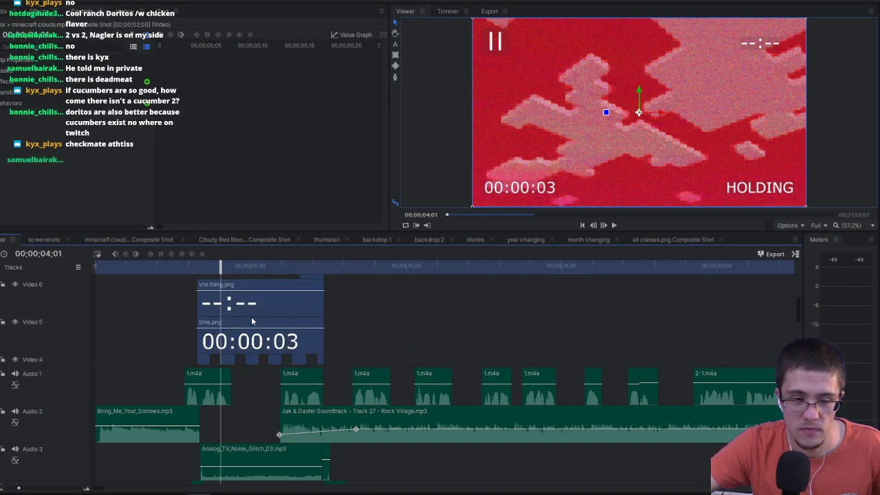
pyautogui.scroll(-3, 252, 321)
pyautogui.scroll(1, 240, 313)
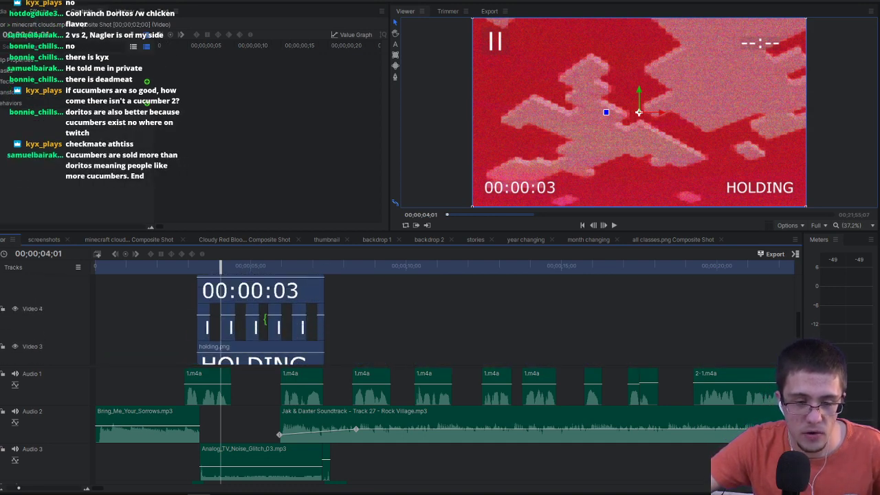
pyautogui.click(205, 272)
pyautogui.click(203, 309)
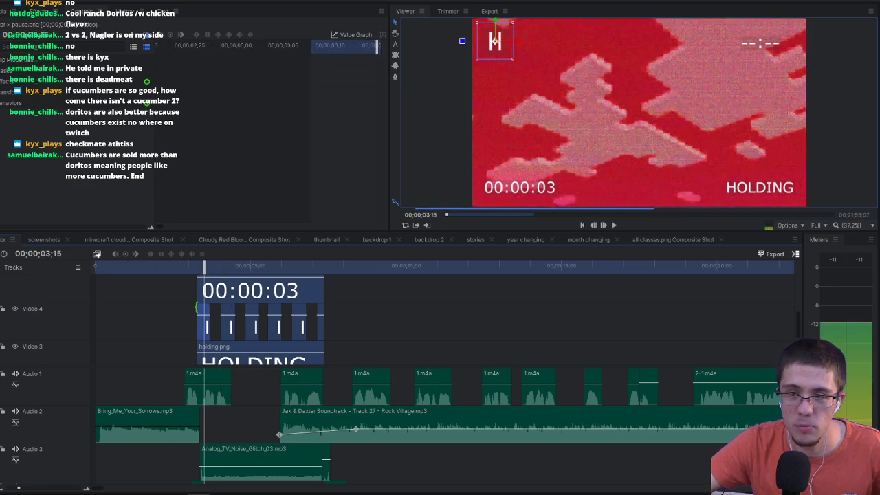
pyautogui.moveTo(204, 269); pyautogui.dragTo(286, 272)
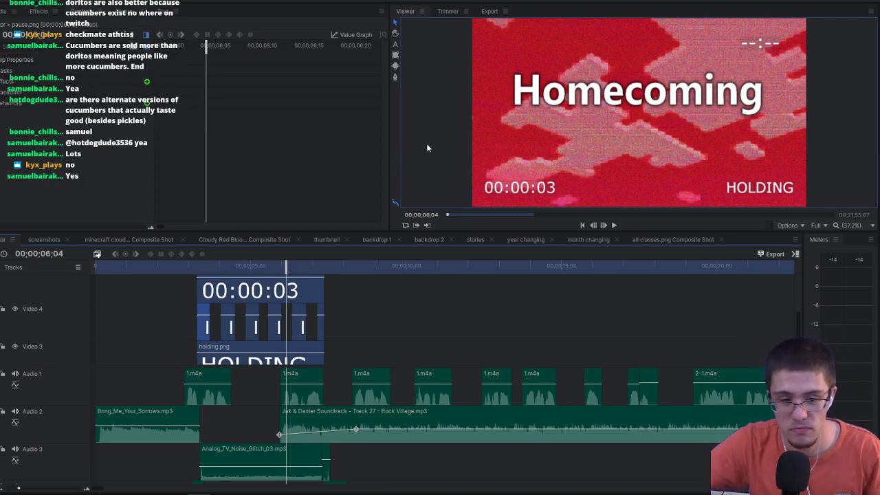
# Step: Select the time.png overlay on Video 5 to show its placement in the HOLDING screen
pyautogui.scroll(3, 291, 301)
pyautogui.scroll(-1, 290, 302)
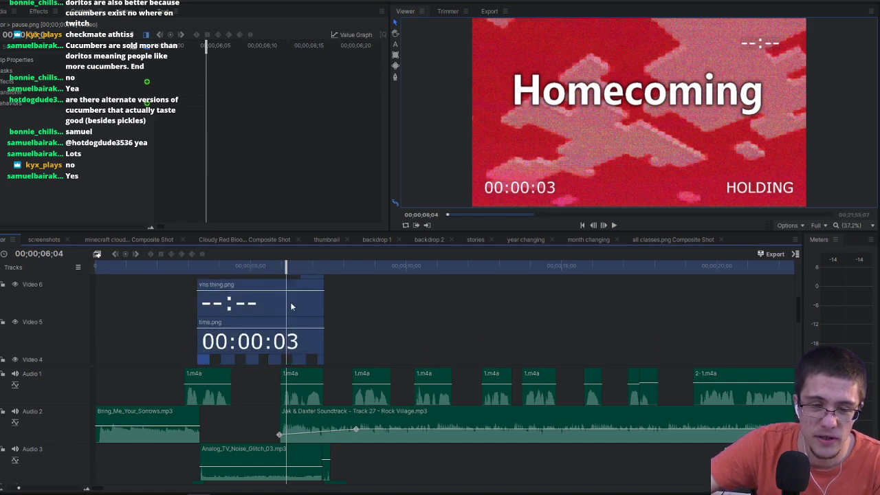
pyautogui.click(240, 326)
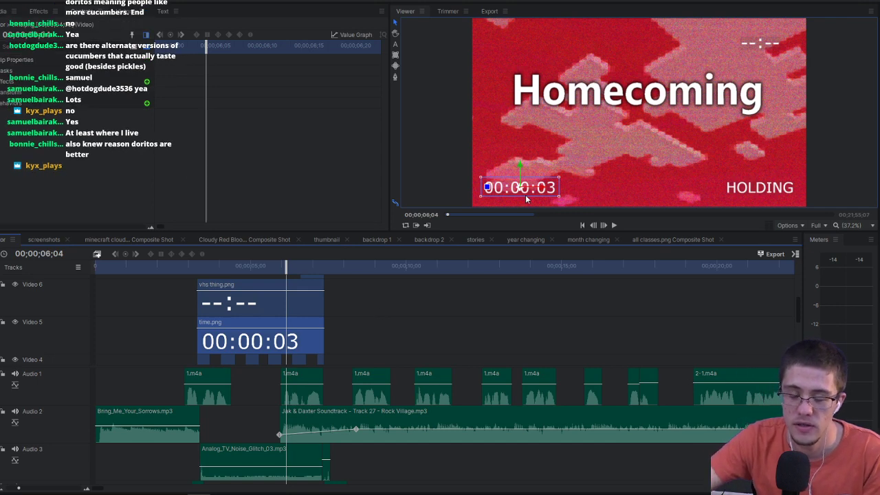
# Step: Play the text section after the HOLDING screen from 00;00;08;06 to the line "You can't run for queen"
pyautogui.scroll(-4, 357, 295)
pyautogui.click(350, 265)
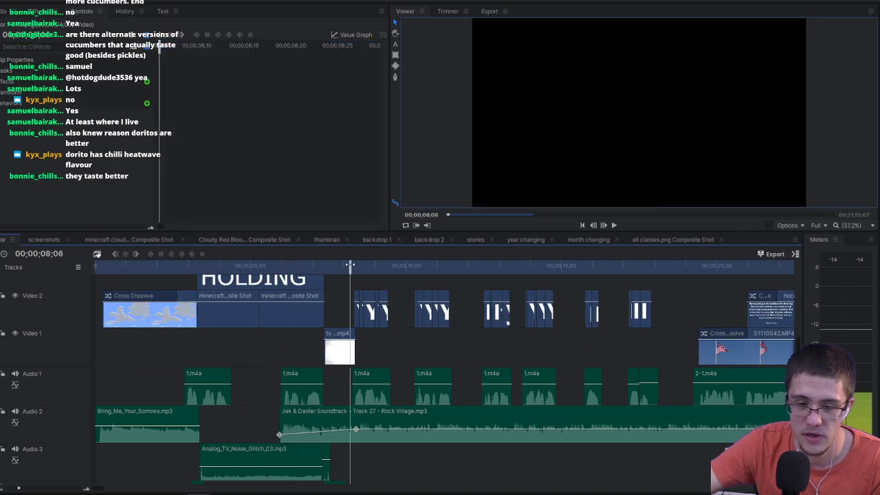
pyautogui.press('space')
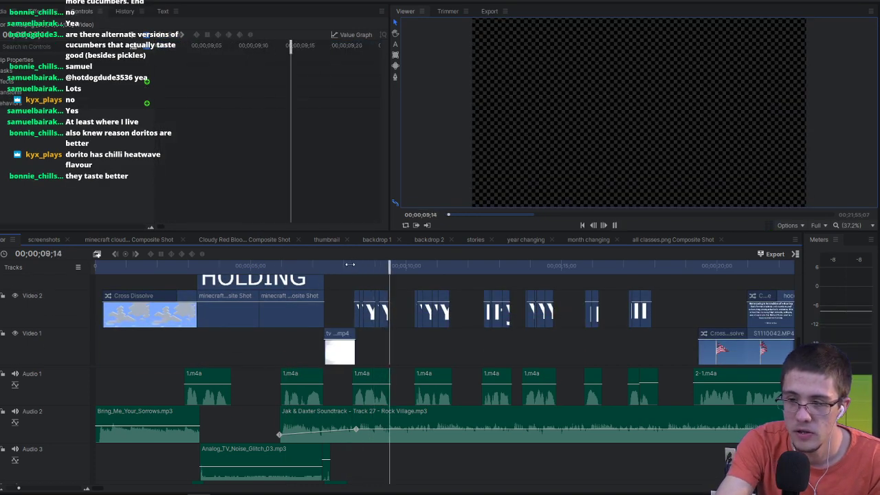
pyautogui.press('space')
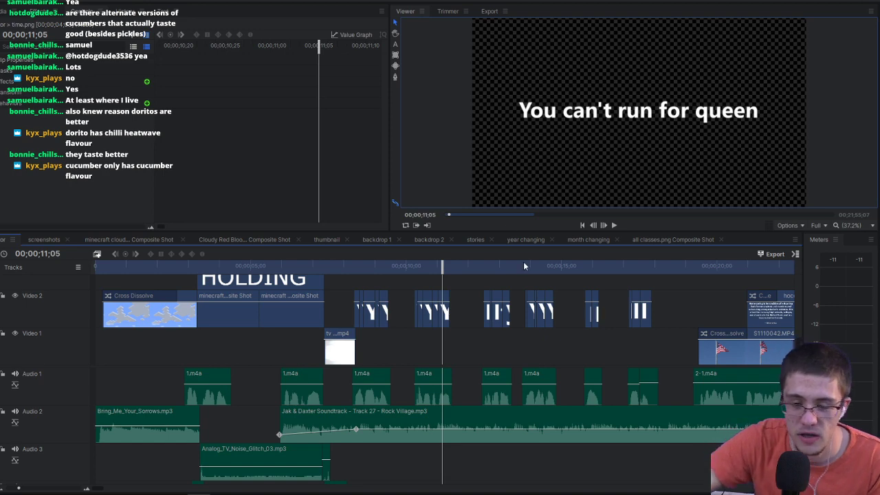
# Step: Review the Homecoming definition at 00;00;27;05, and select the flag clip S1110042.MP4 on Video 1 at 00;00;33;10
pyautogui.moveTo(491, 272); pyautogui.dragTo(735, 290)
pyautogui.hscroll(10, 677, 297)
pyautogui.click(487, 270)
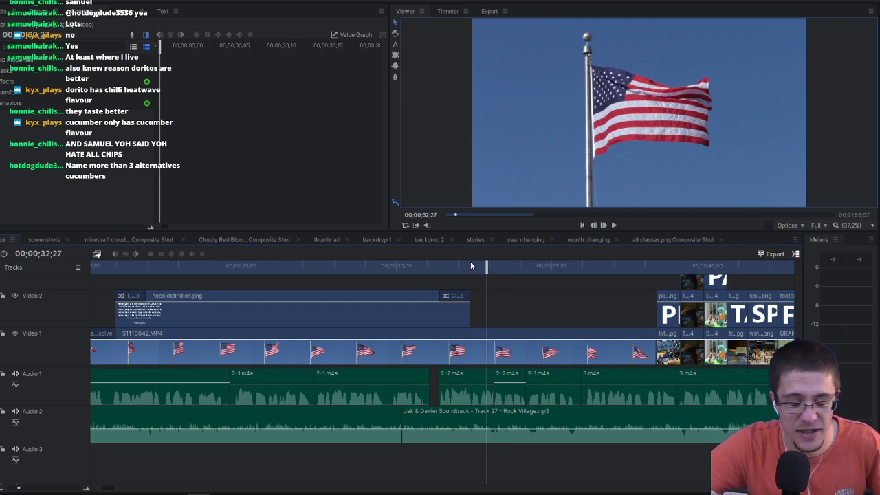
pyautogui.click(163, 268)
pyautogui.moveTo(163, 268); pyautogui.dragTo(309, 268)
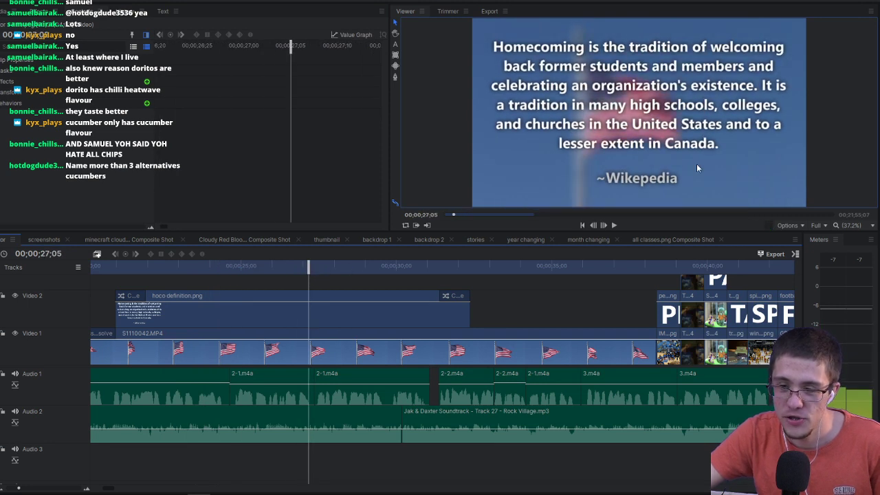
pyautogui.click(500, 268)
pyautogui.click(532, 333)
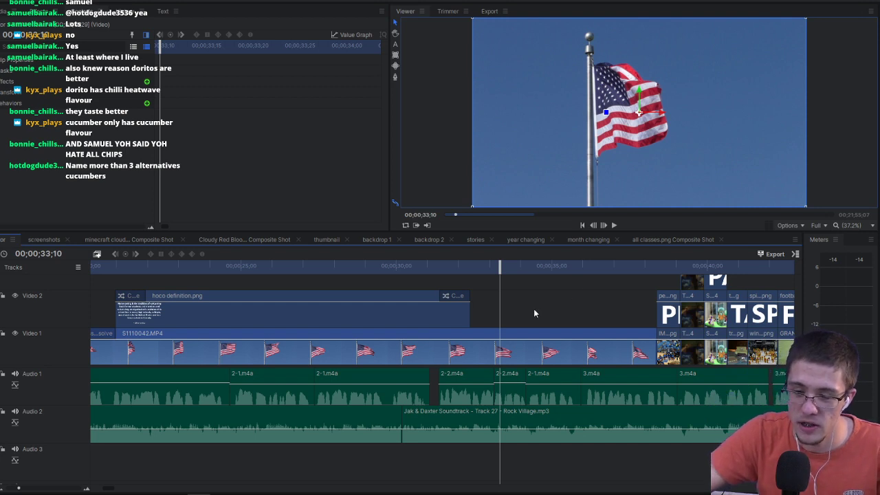
# Step: Step through the homecoming event clips from PEP-RALLY at 00;00;38;21 to FOOTBALL at 00;00;43;23
pyautogui.hscroll(5, 534, 313)
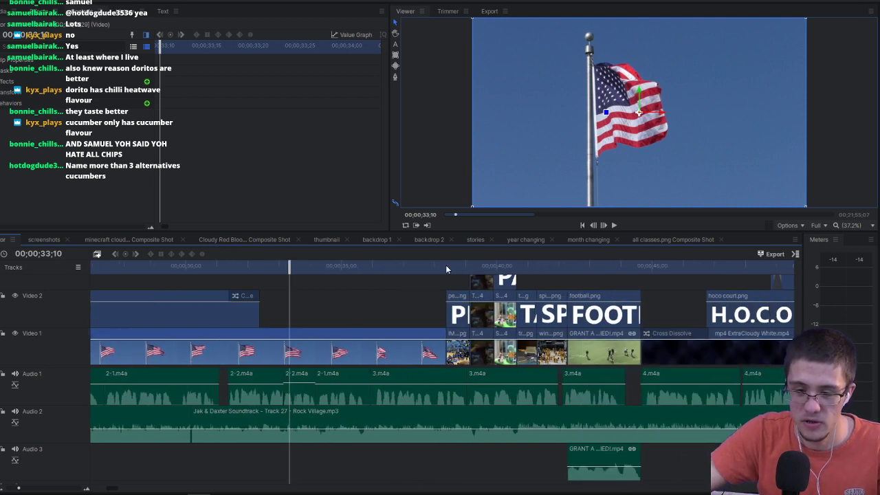
pyautogui.click(456, 269)
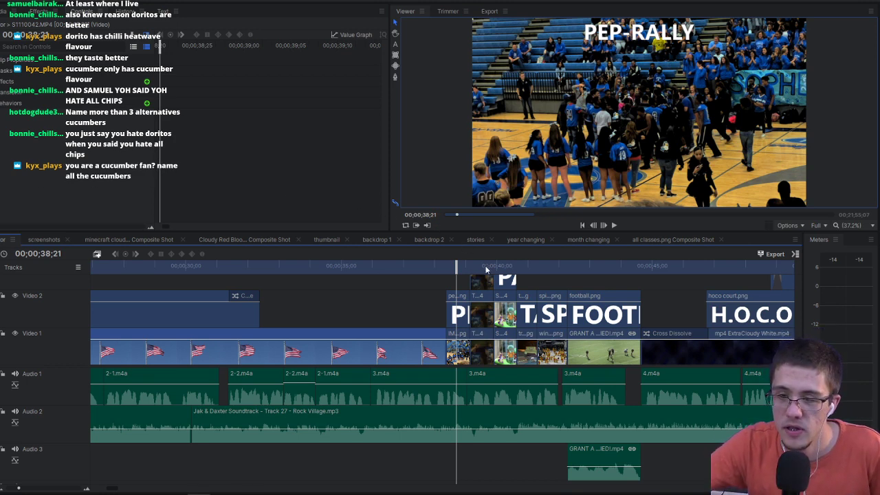
pyautogui.moveTo(486, 270); pyautogui.dragTo(484, 304)
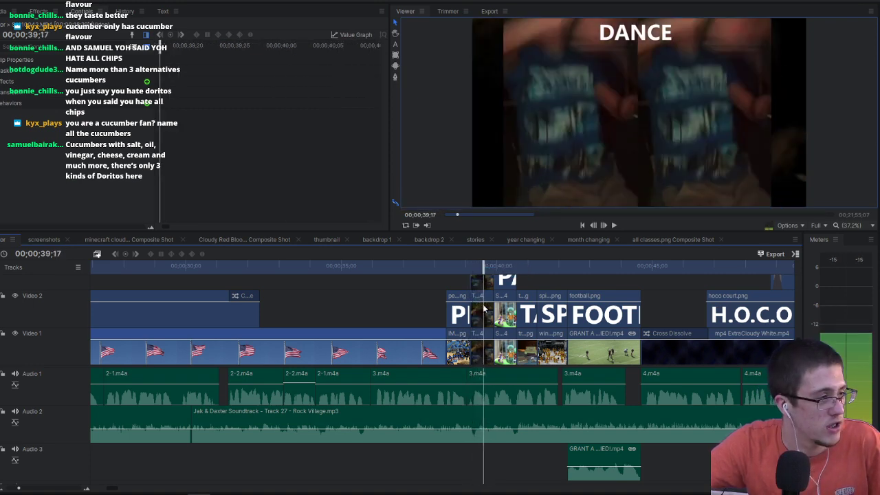
pyautogui.click(502, 269)
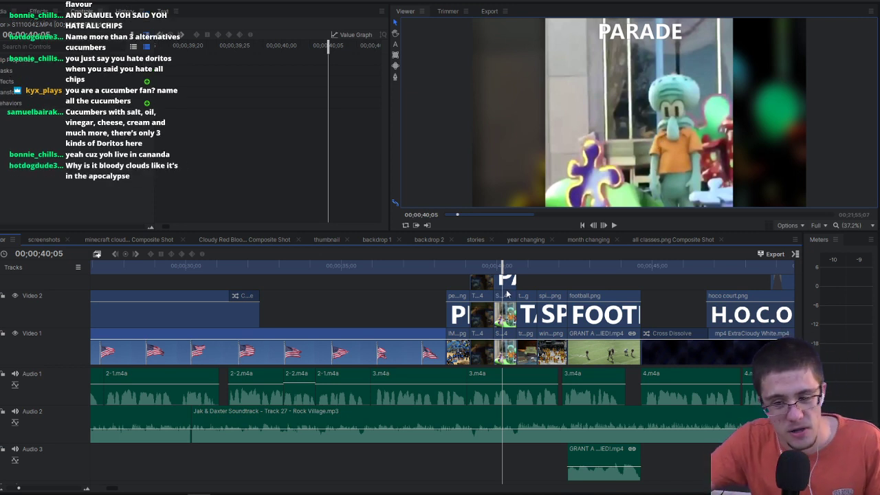
pyautogui.click(524, 265)
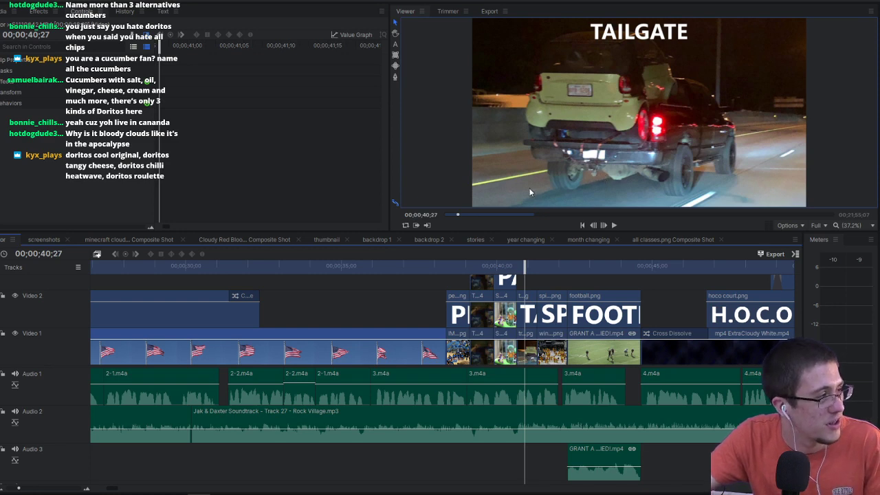
pyautogui.click(547, 263)
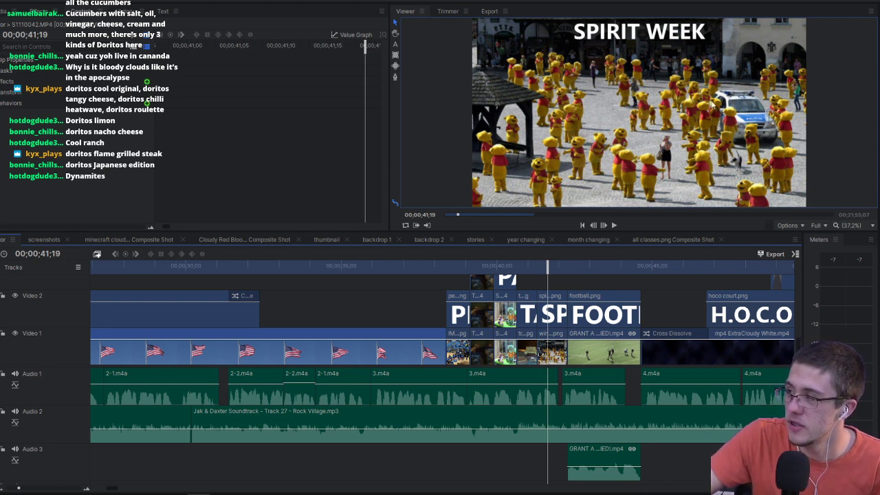
pyautogui.click(566, 266)
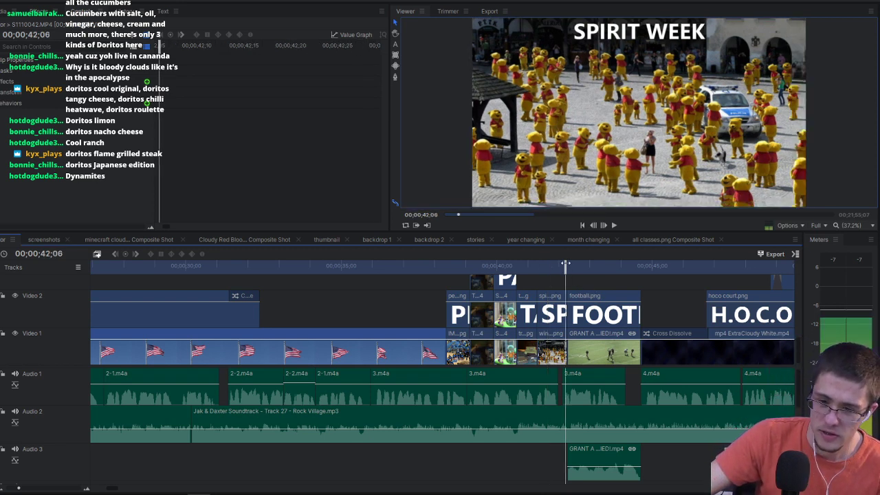
pyautogui.moveTo(565, 265); pyautogui.dragTo(614, 271)
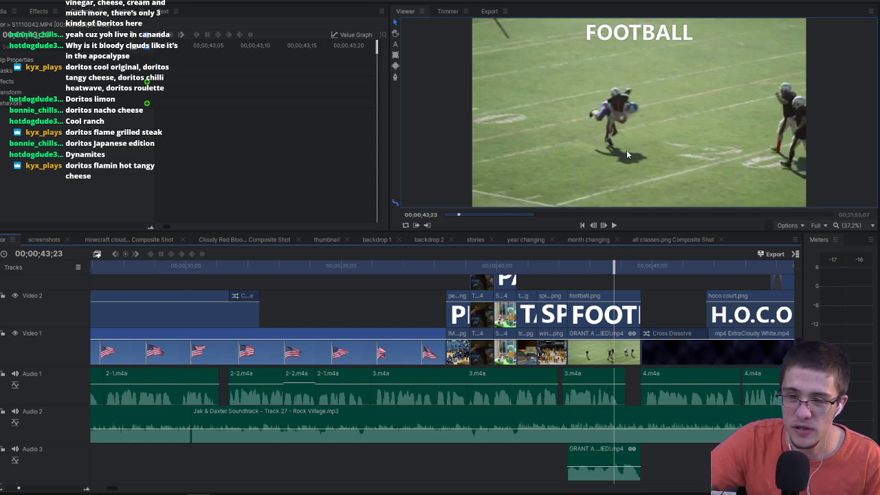
# Step: Move the playhead to 00;00;47;01 and select the mp4 ExtraCloudy White.mp4 background clip under the H.O.C.O COURT title
pyautogui.hscroll(3, 573, 311)
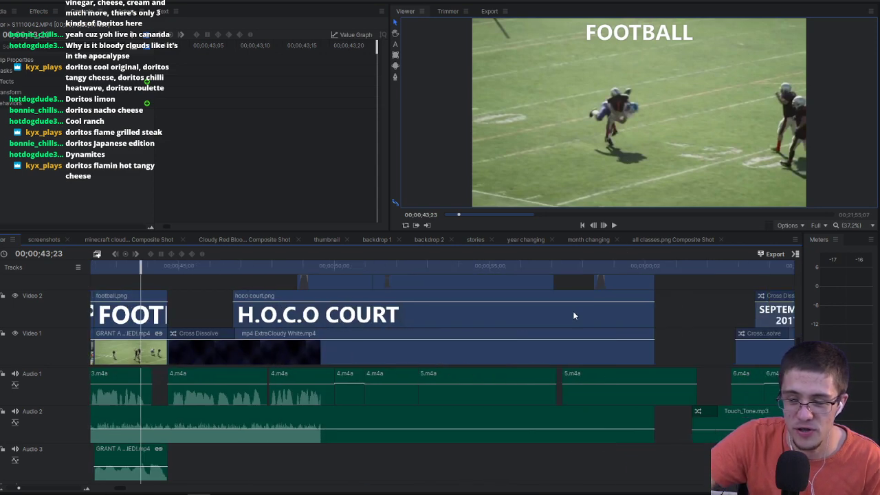
pyautogui.hscroll(5, 565, 288)
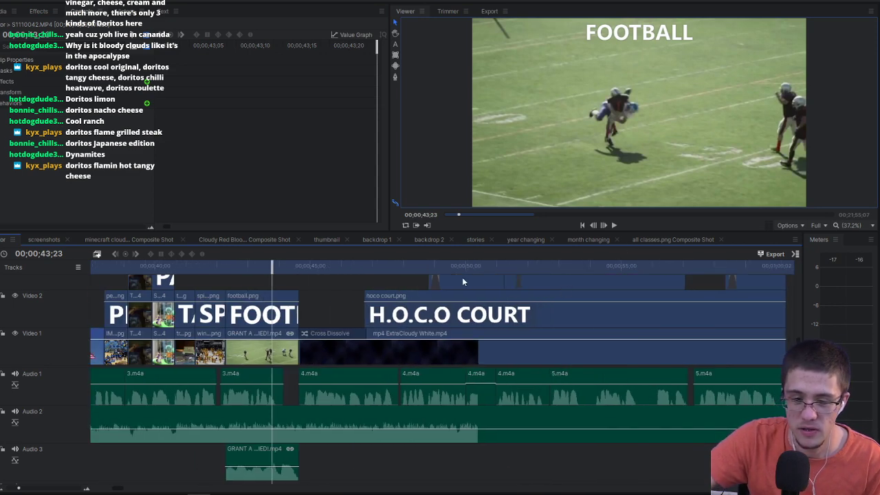
pyautogui.click(374, 268)
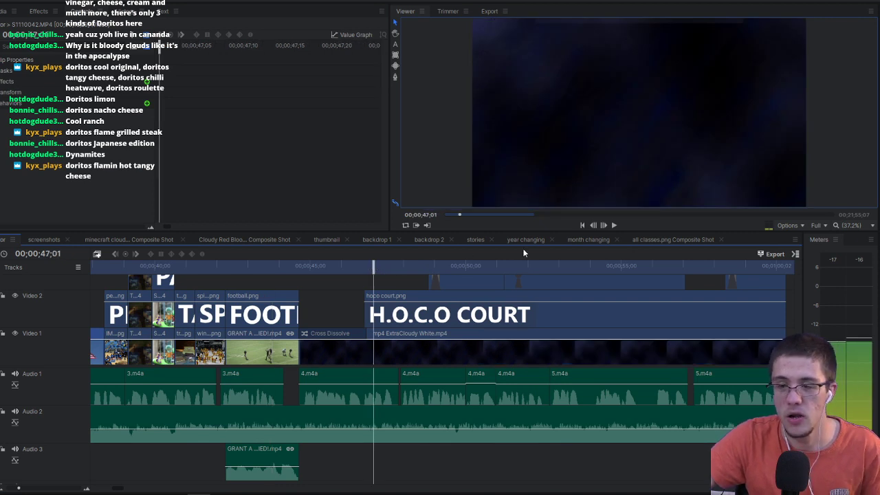
pyautogui.click(446, 348)
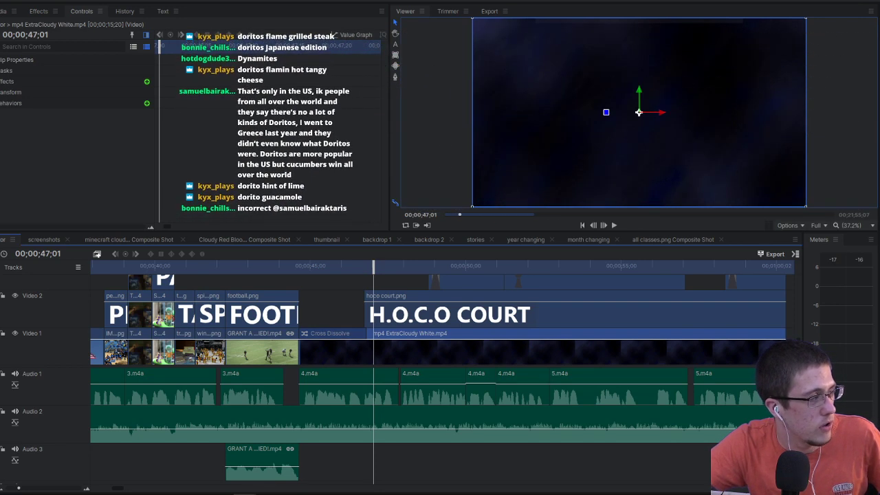
# Step: Deselect the background clip, scrub to the H.O.C.O COURT title at 00;00;47;20 and look ahead to the SEPTEMBER 2017 section
pyautogui.click(336, 292)
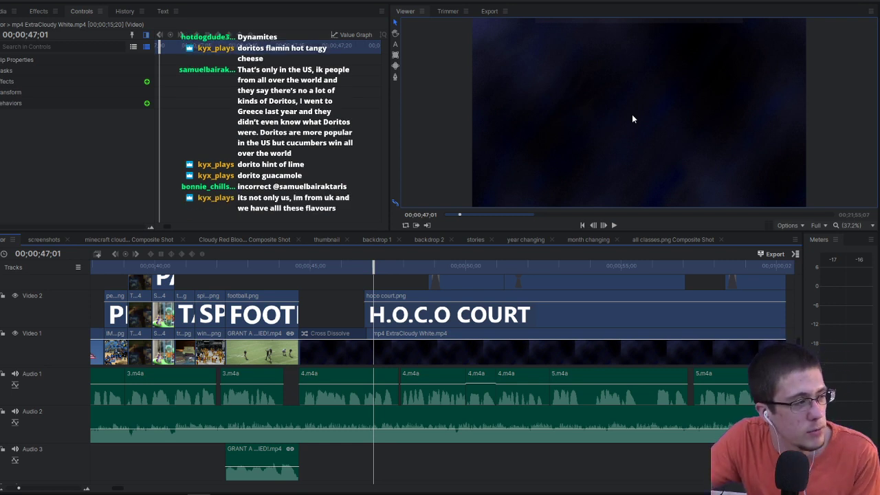
pyautogui.moveTo(370, 271); pyautogui.dragTo(392, 266)
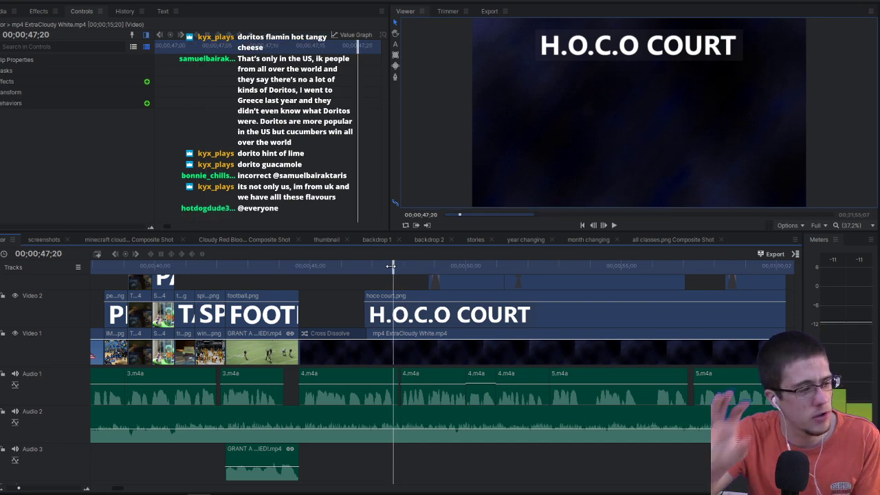
pyautogui.hscroll(5, 400, 298)
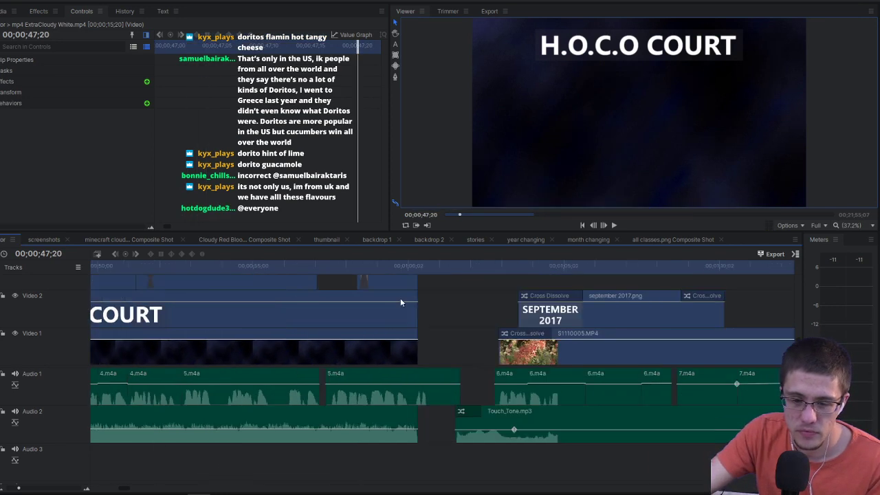
# Step: Step through the H.O.C.O COURT silhouettes and crowns at 00;00;49;29, 00;00;51;00 and 00;00;59;13
pyautogui.scroll(3, 384, 295)
pyautogui.scroll(-1, 389, 299)
pyautogui.hscroll(-6, 389, 299)
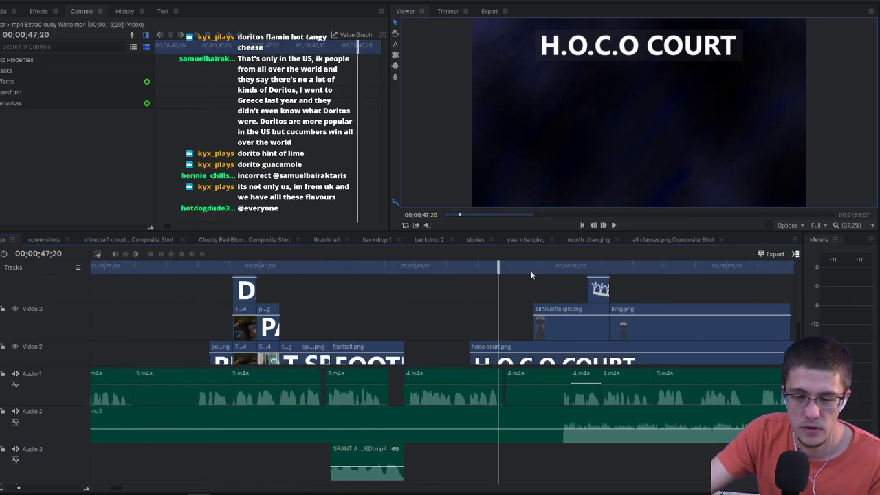
pyautogui.moveTo(553, 267); pyautogui.dragTo(569, 269)
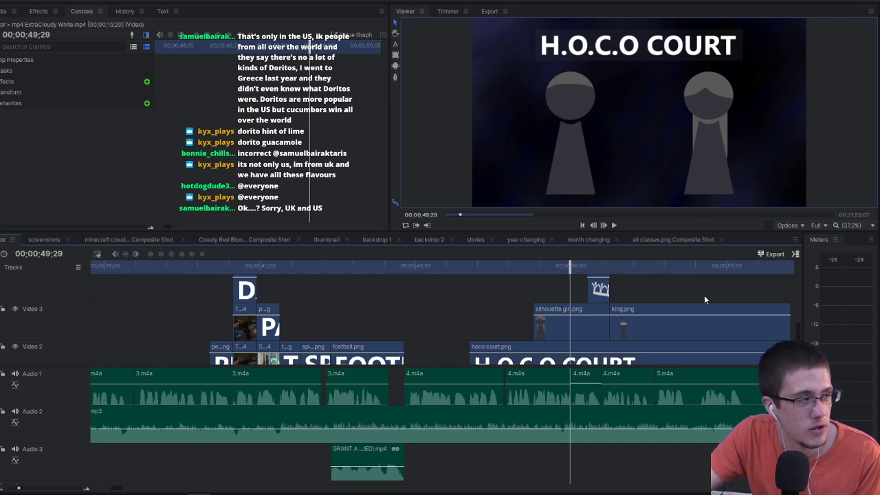
pyautogui.click(603, 268)
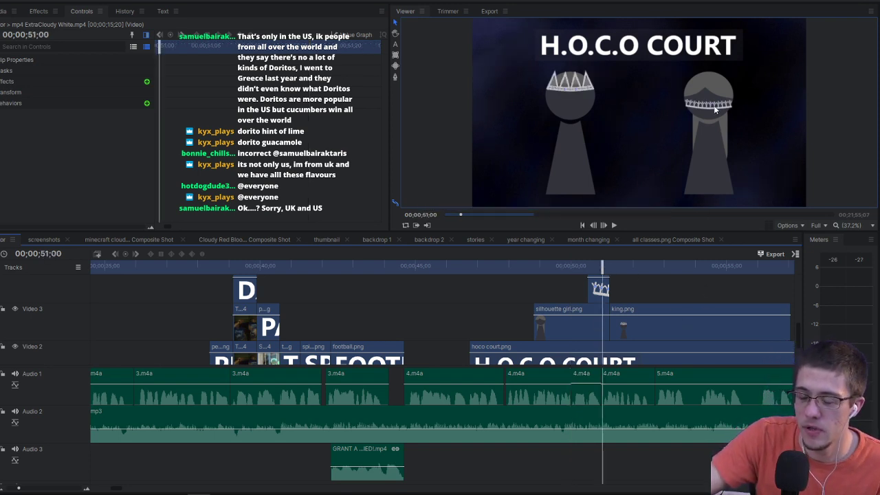
pyautogui.moveTo(619, 270); pyautogui.dragTo(657, 295)
pyautogui.hscroll(5, 590, 303)
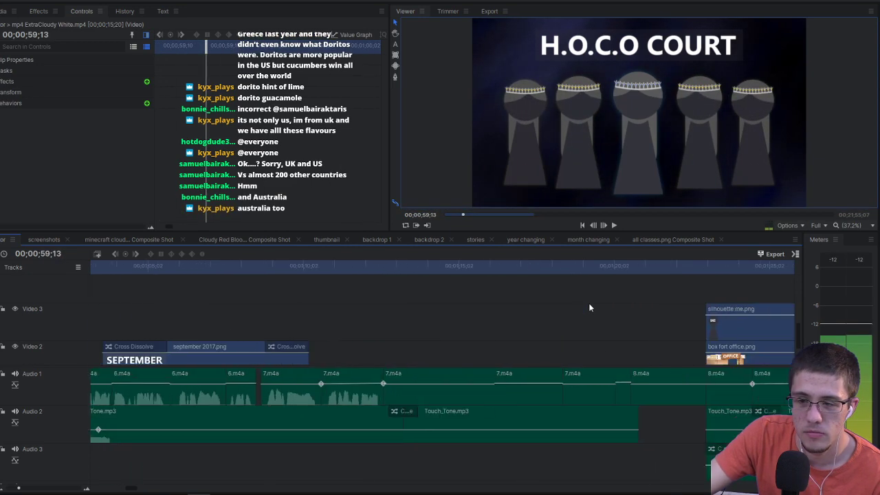
pyautogui.rightClick(590, 304)
pyautogui.click(508, 302)
pyautogui.hscroll(-5, 509, 303)
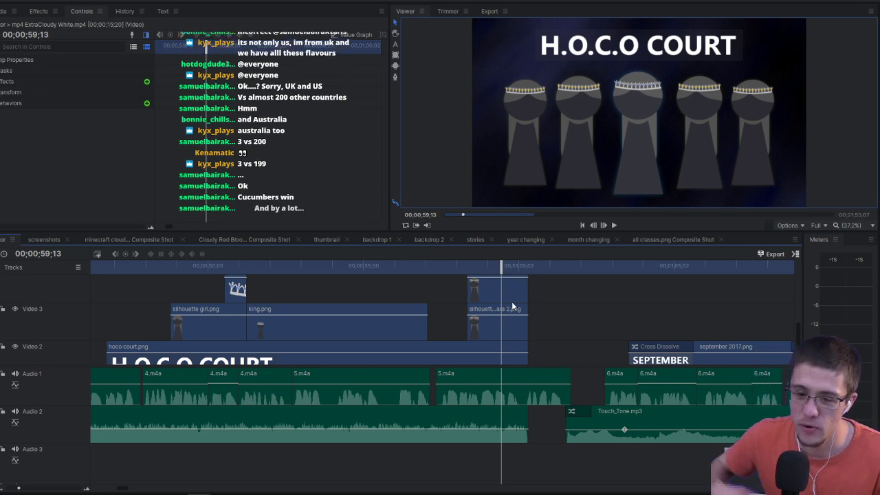
pyautogui.scroll(-2, 524, 312)
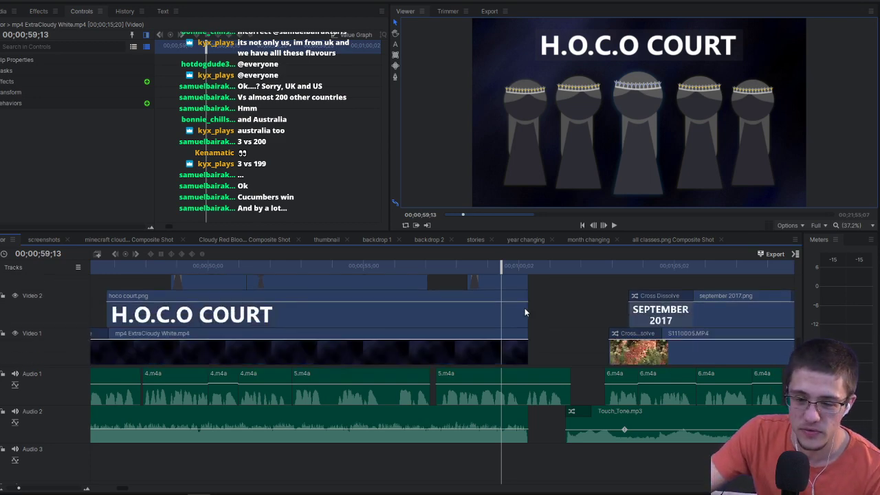
# Step: Review the September foliage clips S1110005.MP4 at 00;01;11;12 and S1110006.MP4 at 00;01;15;12
pyautogui.hscroll(5, 568, 297)
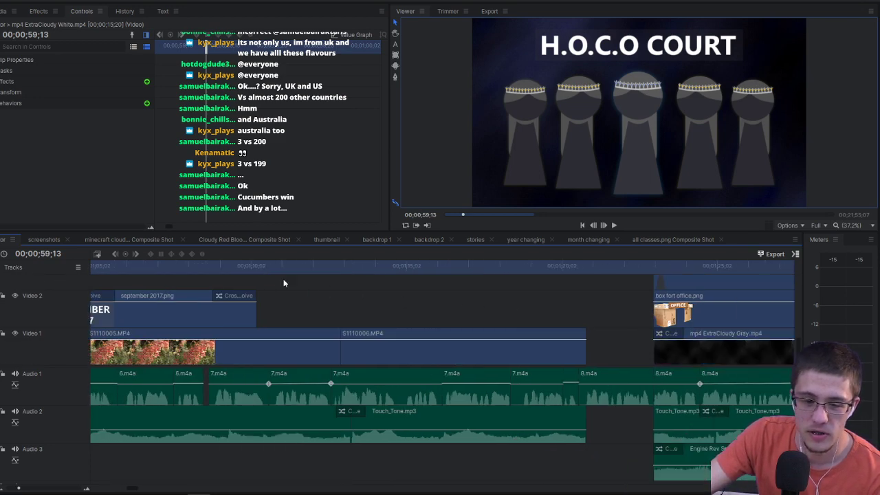
pyautogui.click(259, 271)
pyautogui.moveTo(259, 270); pyautogui.dragTo(300, 269)
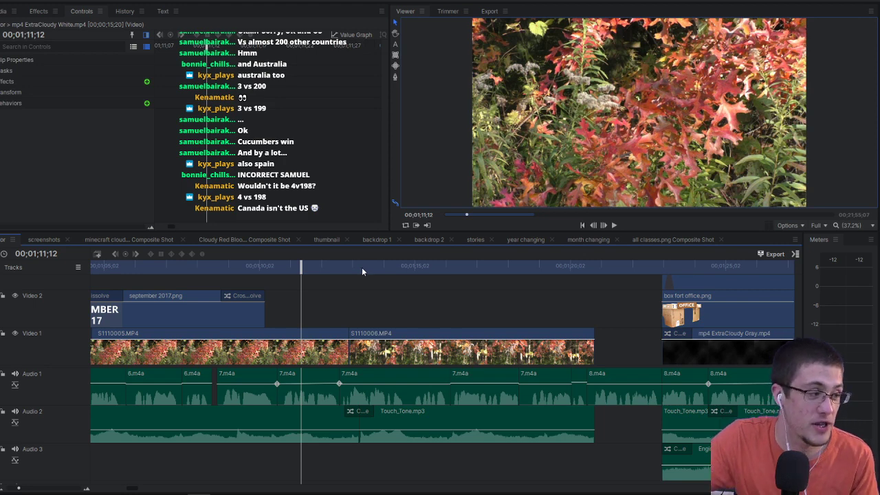
pyautogui.click(400, 266)
pyautogui.press('space')
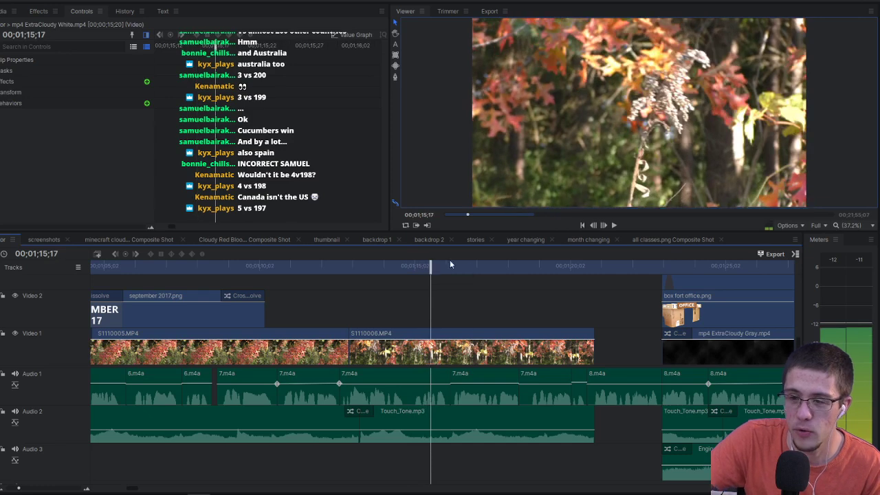
pyautogui.moveTo(431, 268); pyautogui.dragTo(425, 267)
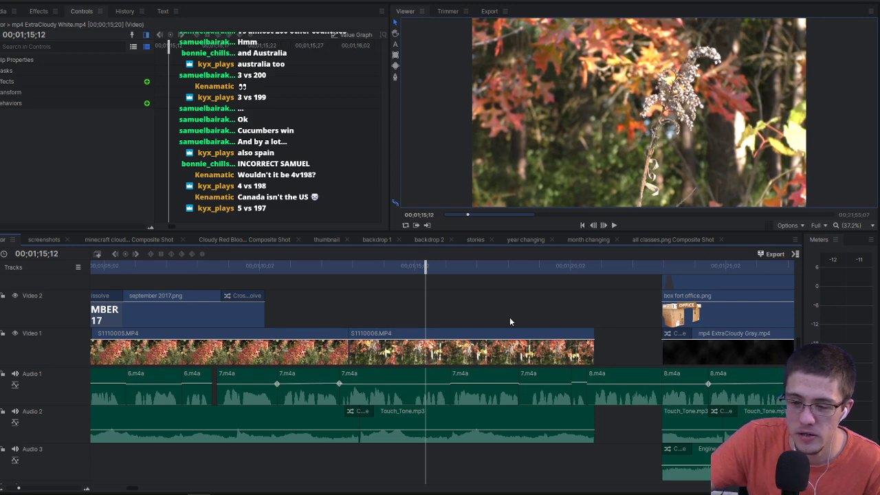
# Step: Scrub into the box fort office scene on Video 2 and stop at 00;01;24;26
pyautogui.hscroll(5, 509, 317)
pyautogui.scroll(1, 369, 312)
pyautogui.scroll(-2, 369, 311)
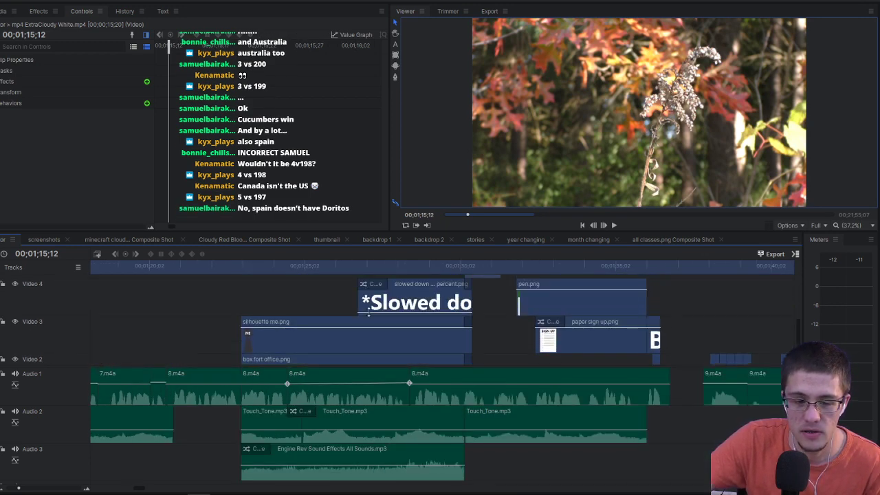
pyautogui.scroll(1, 259, 310)
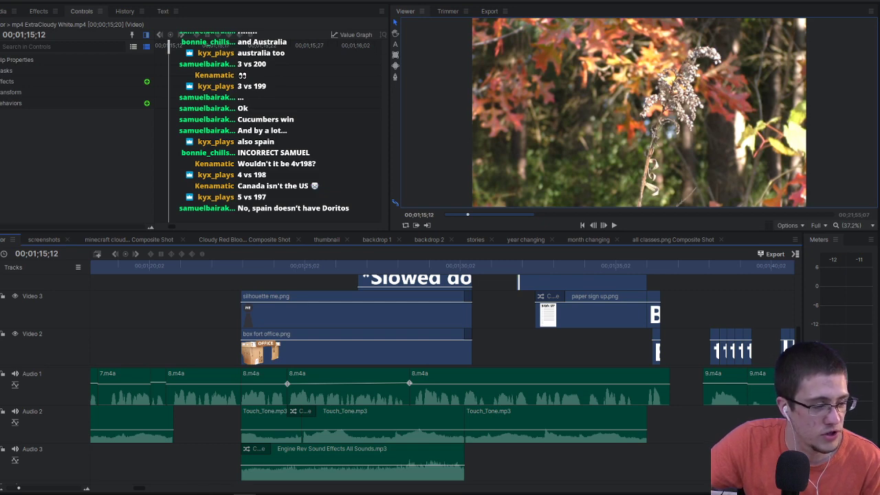
pyautogui.click(240, 266)
pyautogui.moveTo(241, 266); pyautogui.dragTo(299, 267)
# Step: Mute Audio 1 and Audio 2, and play the office scene up to 00;01;28;04 to hear the engine rev sound effect
pyautogui.click(15, 373)
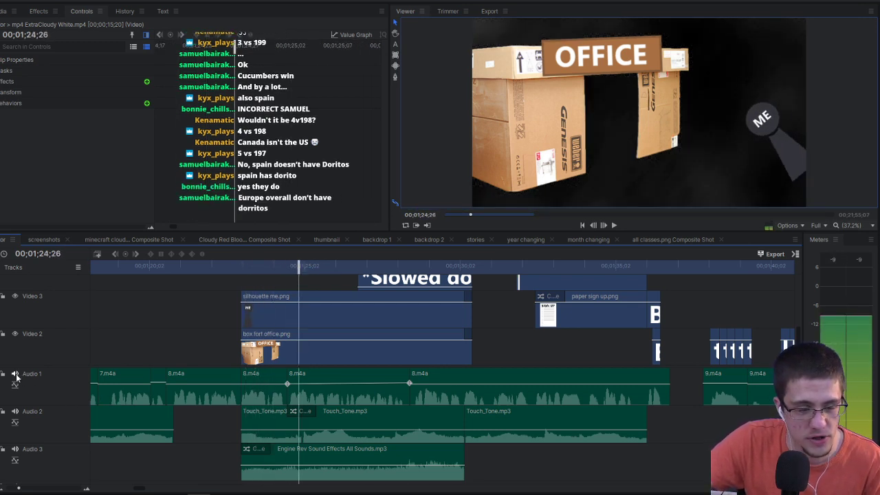
pyautogui.click(15, 411)
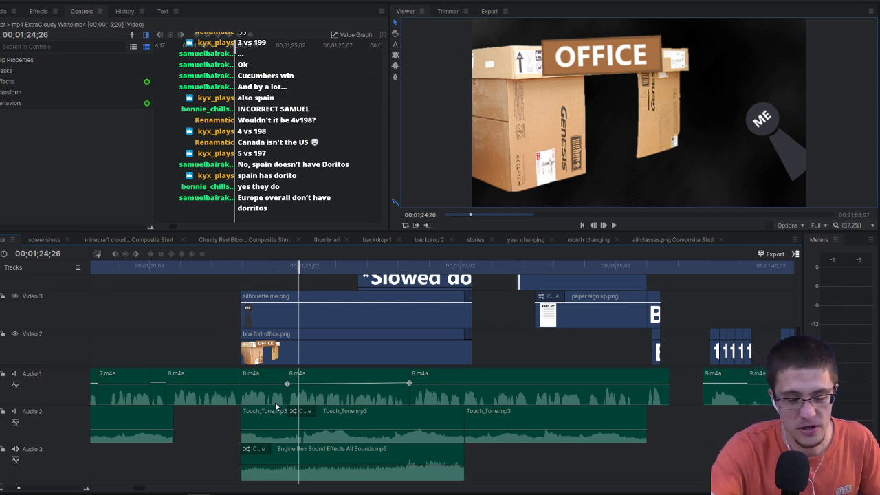
pyautogui.press('space')
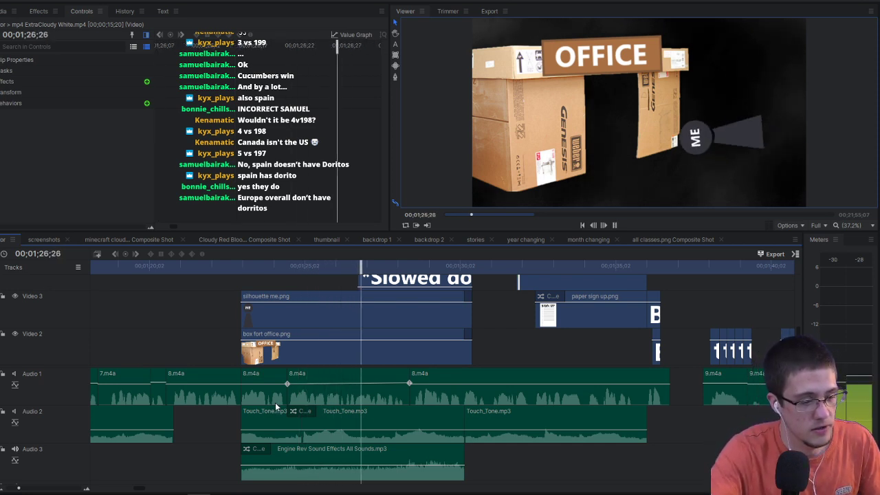
pyautogui.press('space')
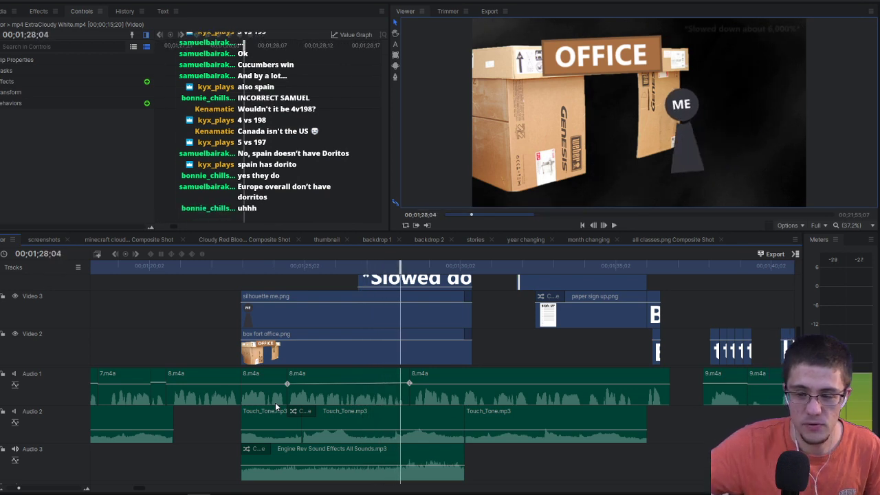
# Step: Review the office scene at 00;01;23;24 and the "Slowed down about 6,000%" caption at 00;01;28;15
pyautogui.click(265, 268)
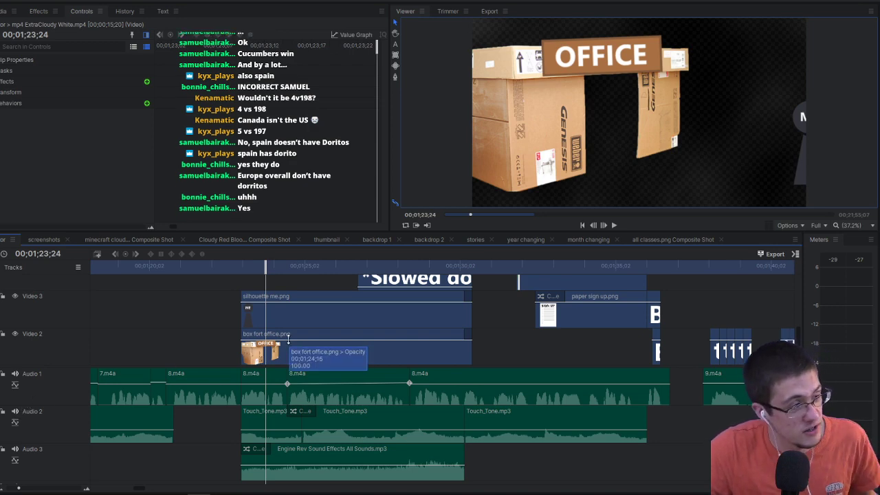
pyautogui.scroll(-3, 385, 393)
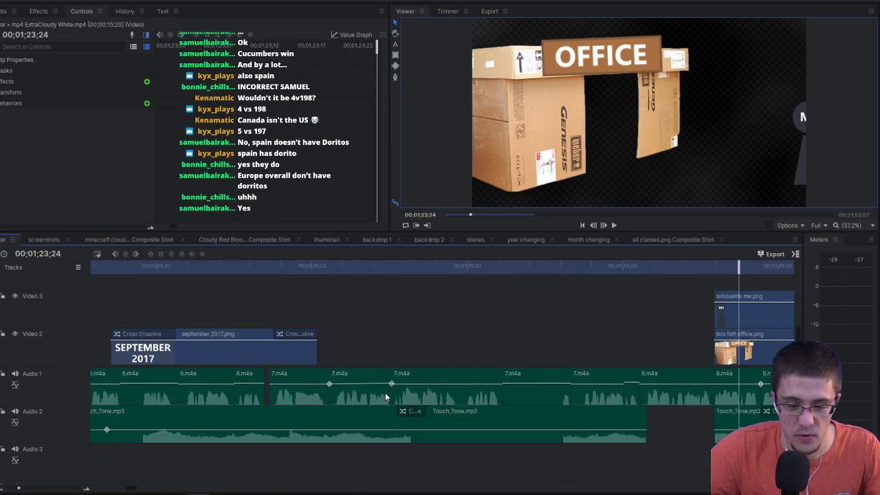
pyautogui.hscroll(5, 385, 392)
pyautogui.scroll(5, 256, 345)
pyautogui.scroll(-5, 257, 345)
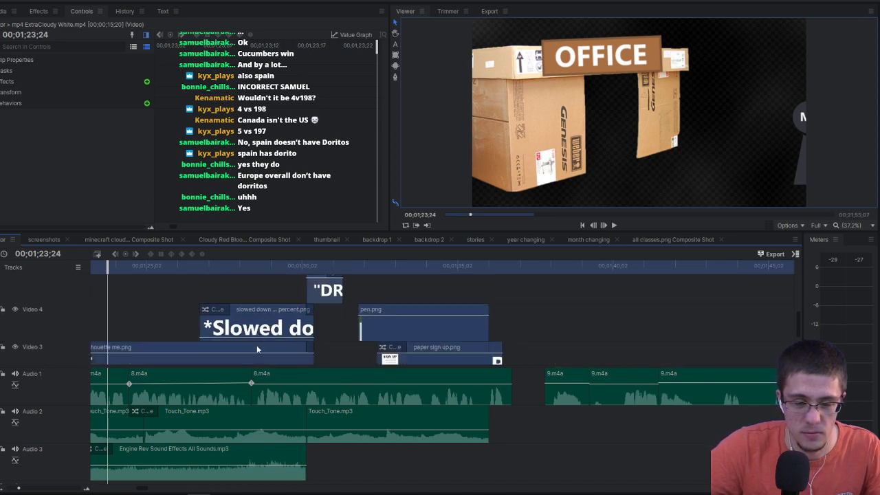
pyautogui.click(255, 264)
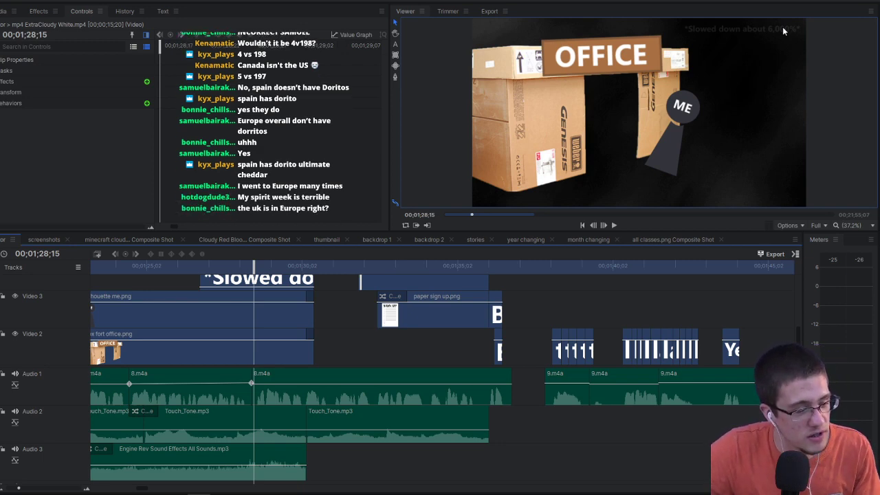
# Step: Play the office scene from 00;01;23;02 to 00;01;29;19 with only Audio 1 muted
pyautogui.hscroll(-6, 414, 277)
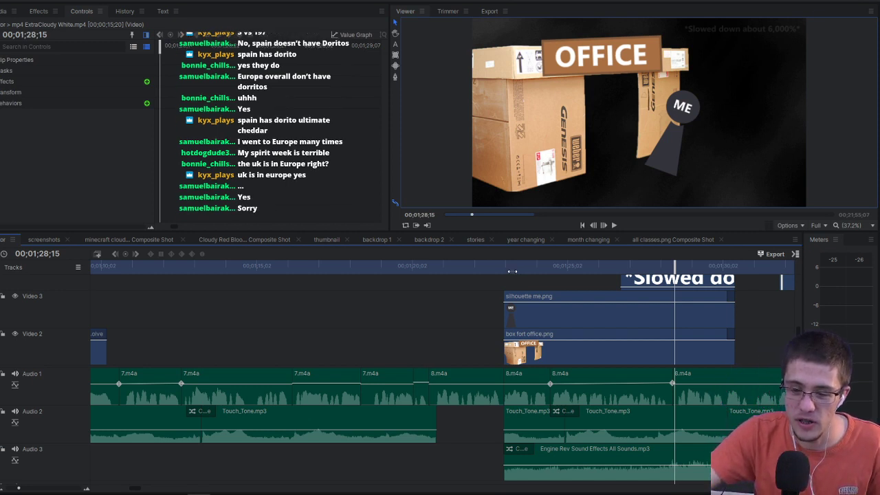
pyautogui.click(512, 267)
pyautogui.moveTo(512, 267); pyautogui.dragTo(509, 267)
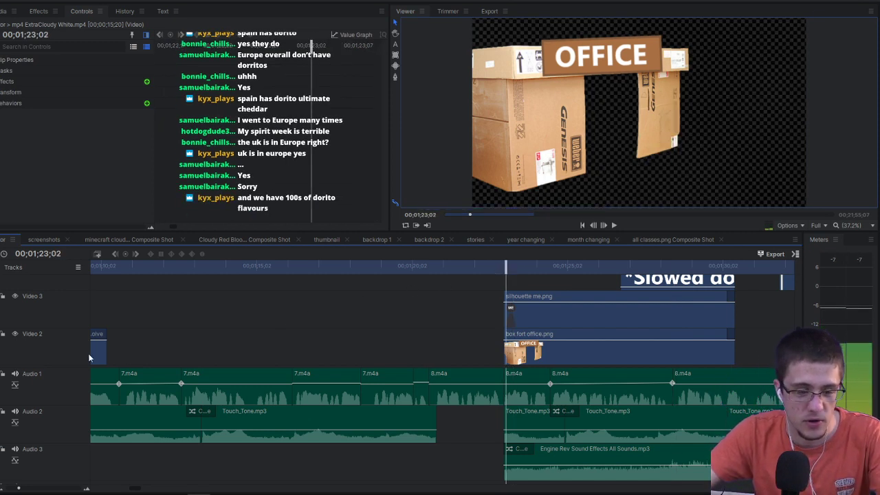
pyautogui.press('space')
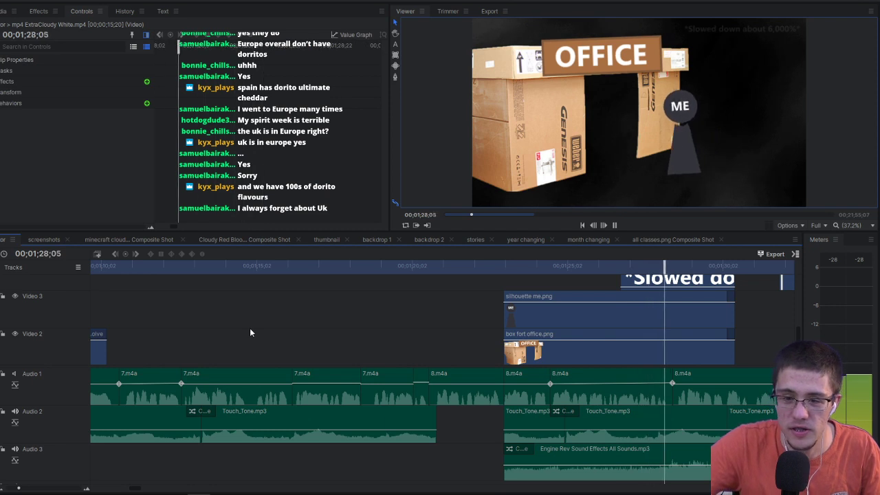
pyautogui.click(616, 225)
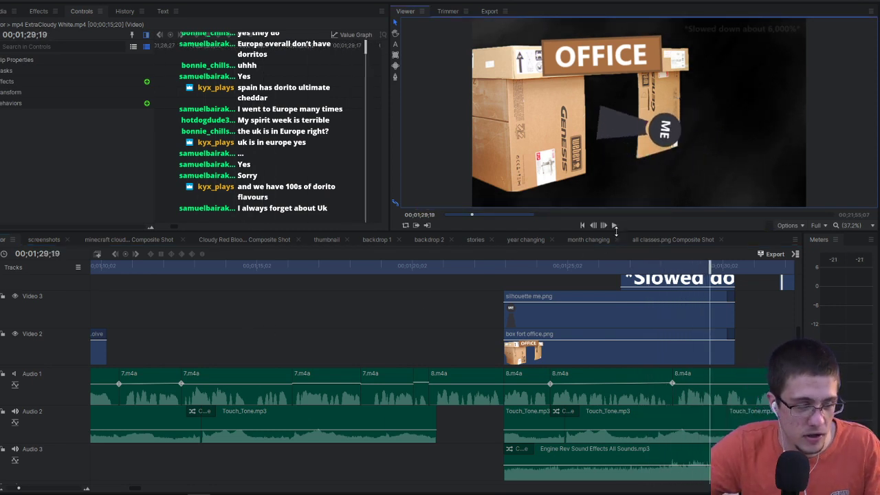
# Step: Move the playhead to the pen.png clip at 00;01;32;05, inspect the drawing at other zoom levels, and restore the viewer scale to fit
pyautogui.hscroll(5, 689, 264)
pyautogui.scroll(2, 367, 301)
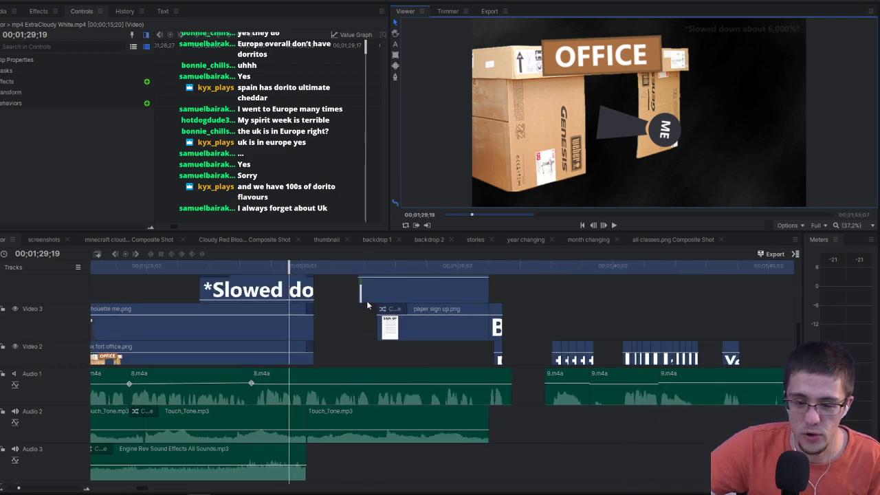
pyautogui.scroll(-2, 361, 299)
pyautogui.click(367, 265)
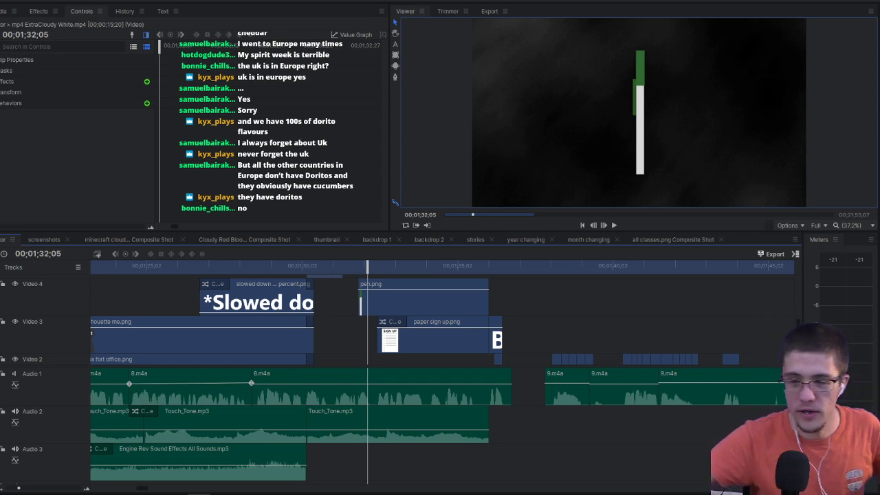
pyautogui.scroll(2, 621, 109)
pyautogui.scroll(-2, 628, 101)
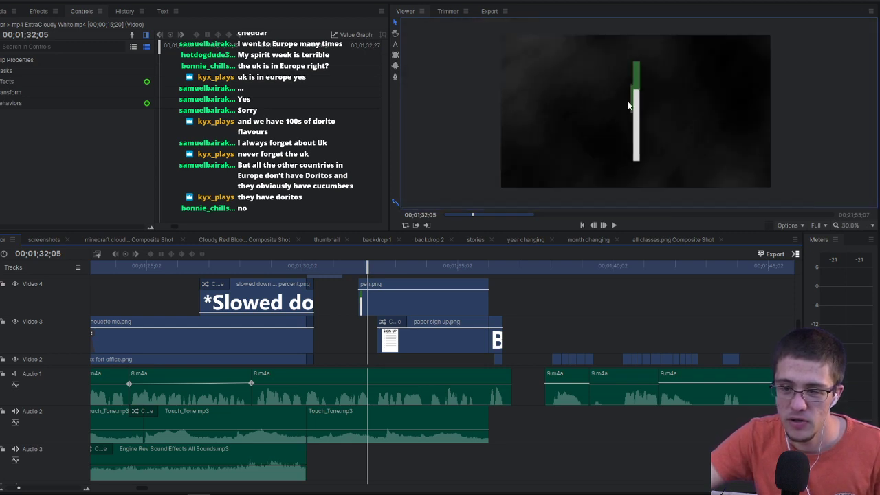
pyautogui.scroll(1, 641, 94)
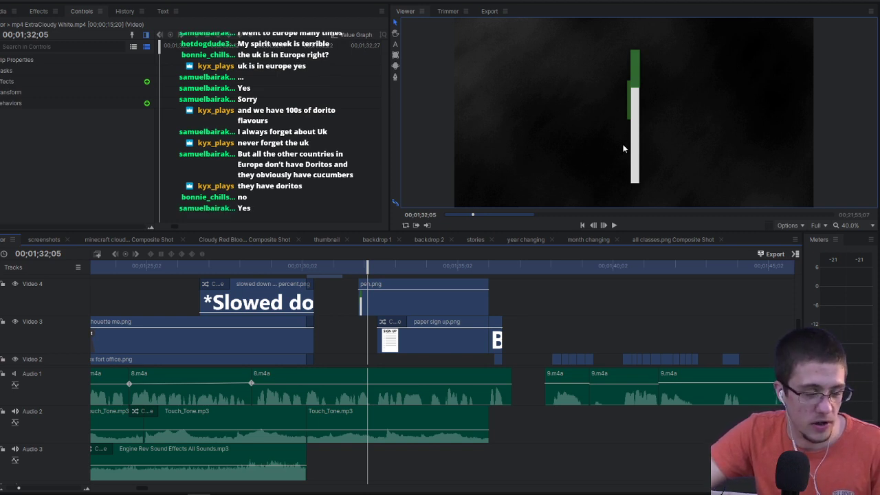
pyautogui.click(857, 226)
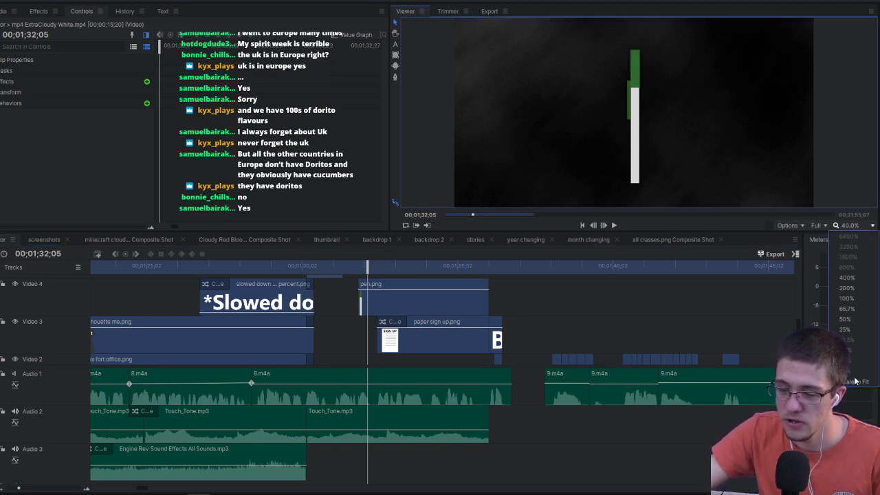
pyautogui.click(851, 257)
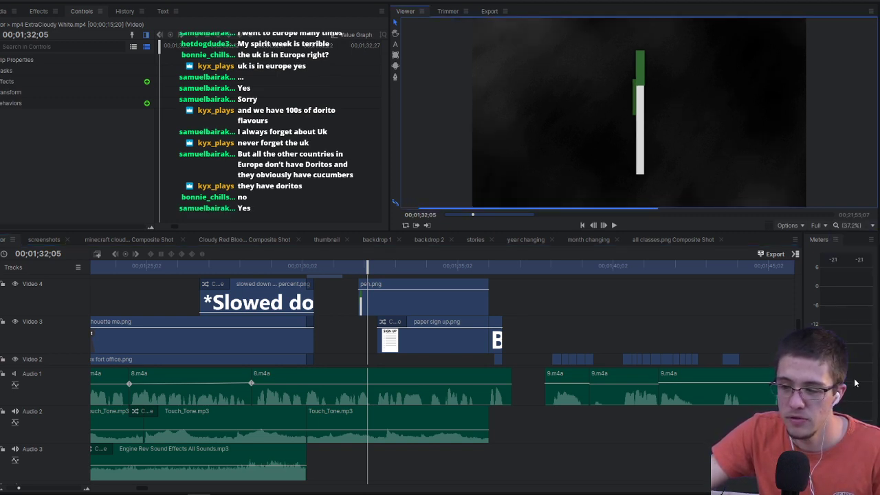
# Step: Review the SIGN UP sheet at 00;01;34;02, and scrub through the following Video 2 word clips to 00;01;39;16
pyautogui.click(426, 268)
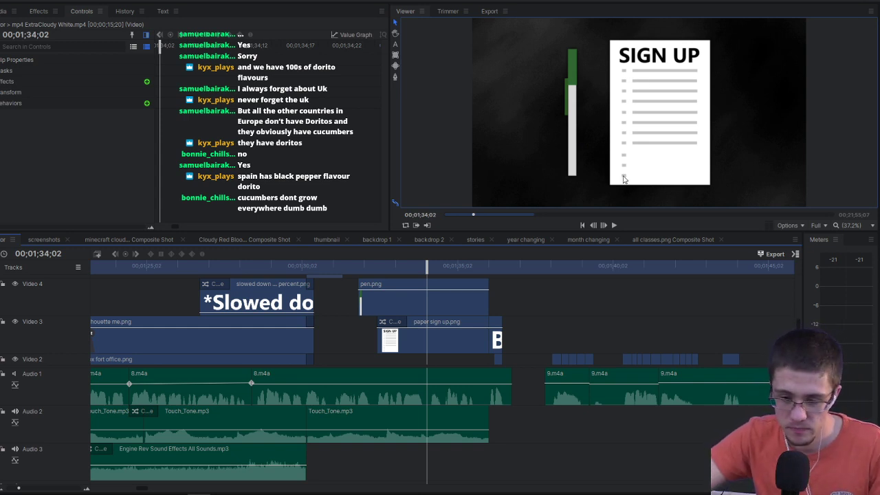
pyautogui.scroll(-2, 526, 334)
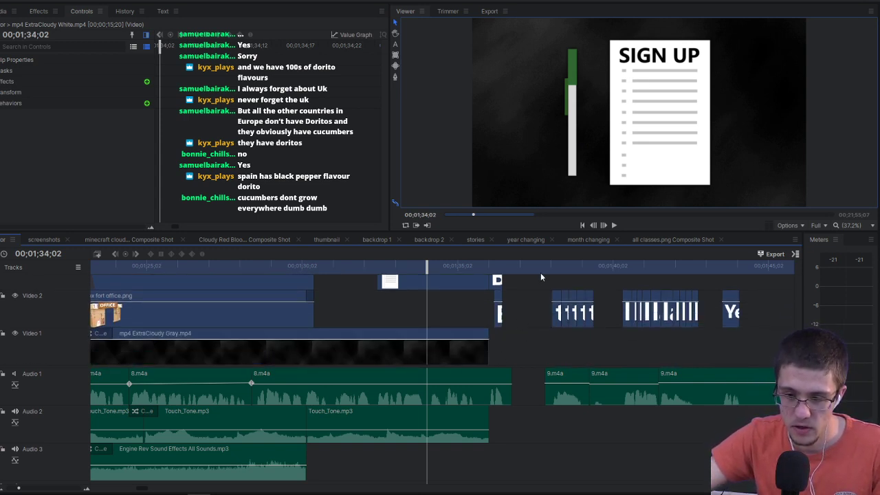
pyautogui.moveTo(540, 267); pyautogui.dragTo(597, 268)
pyautogui.hscroll(5, 592, 292)
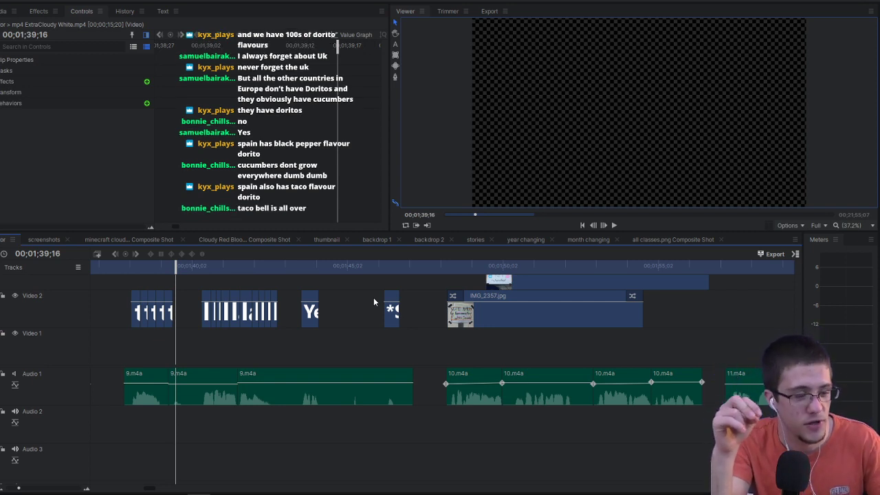
# Step: Open the Text folder under Graphics in the project media and preview the first homecoming queen title image in the Trimmer
pyautogui.click(3, 12)
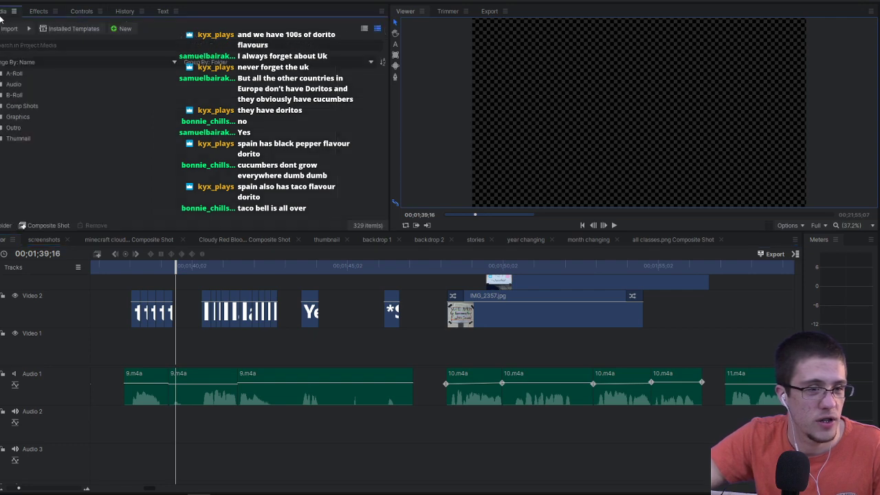
pyautogui.click(3, 117)
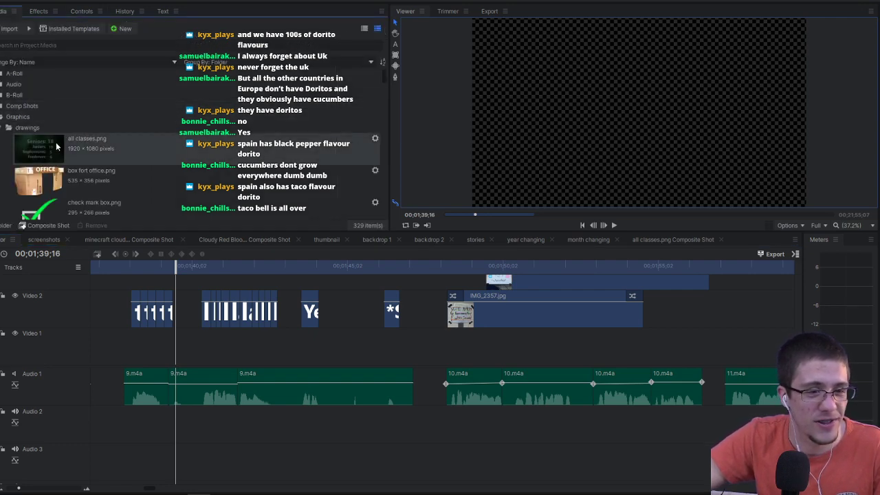
pyautogui.click(9, 128)
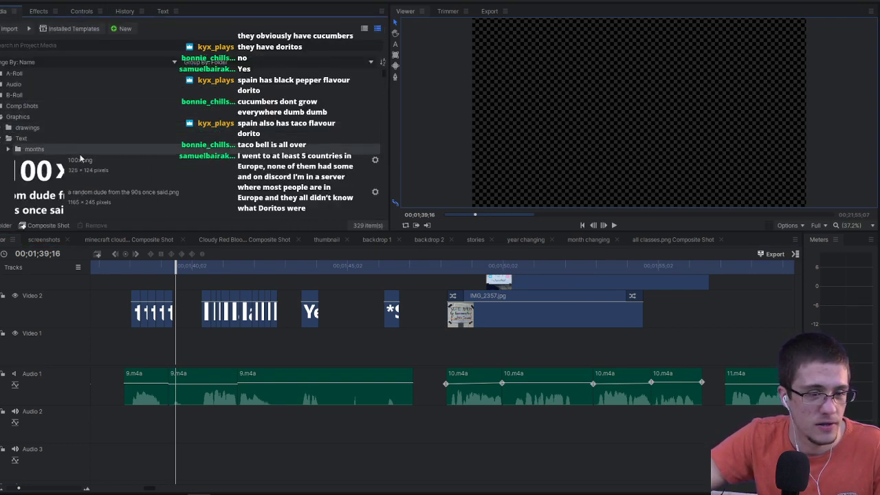
pyautogui.scroll(-5, 80, 159)
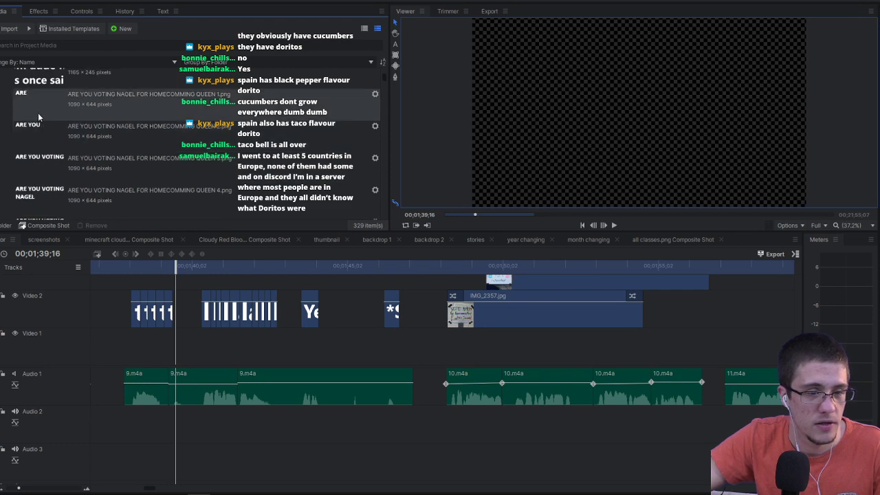
pyautogui.click(38, 114)
pyautogui.click(447, 13)
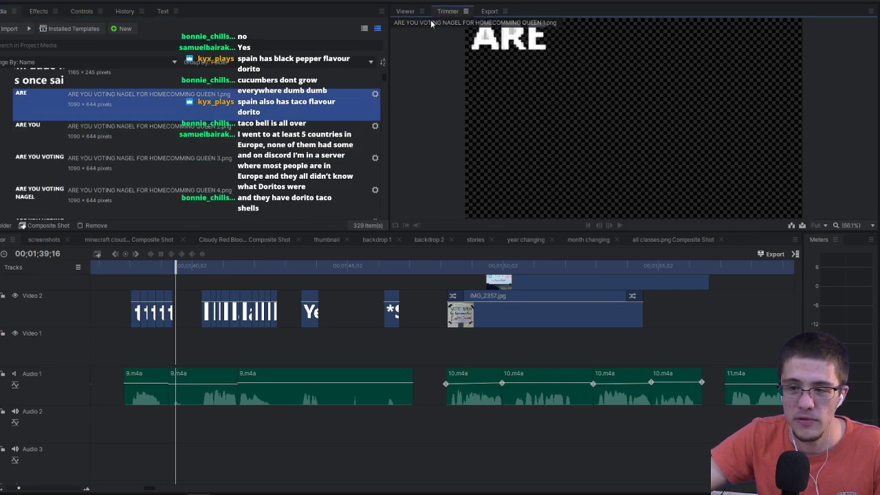
# Step: Preview homecoming queen title images 2 through 7 in sequence to examine how the caption builds up word by word
pyautogui.click(115, 138)
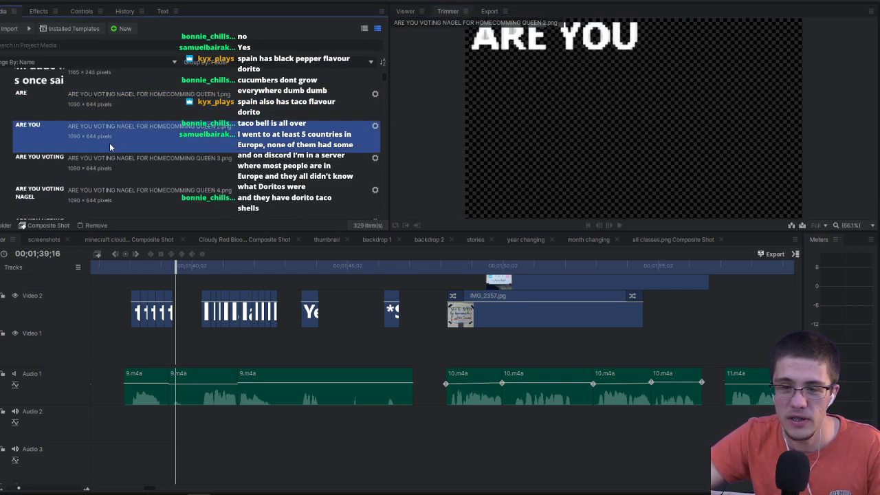
pyautogui.click(93, 163)
pyautogui.click(93, 199)
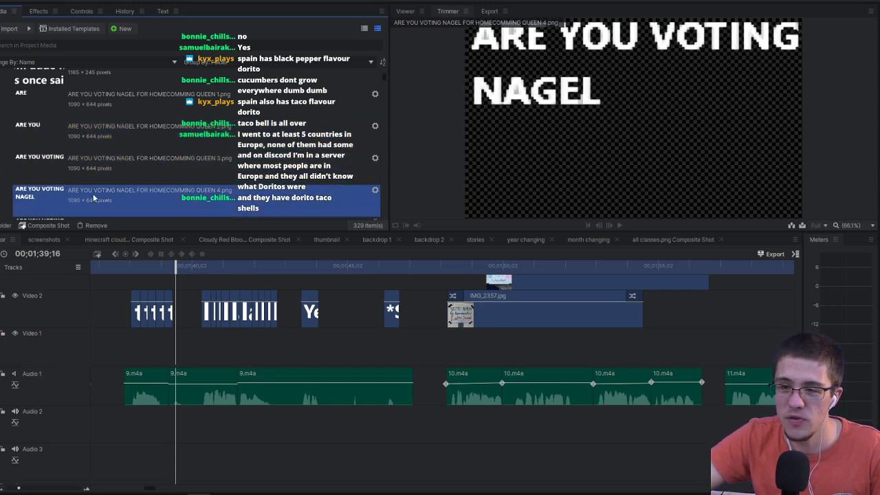
pyautogui.scroll(-4, 135, 152)
pyautogui.click(77, 101)
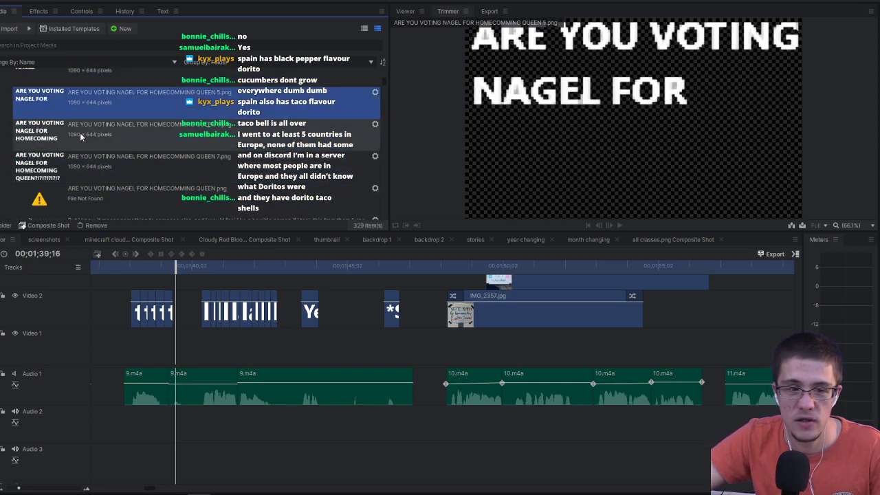
pyautogui.click(79, 135)
pyautogui.click(93, 156)
# Step: Look back through the numbered title images and collapse the Text folder in the project media
pyautogui.scroll(2, 105, 148)
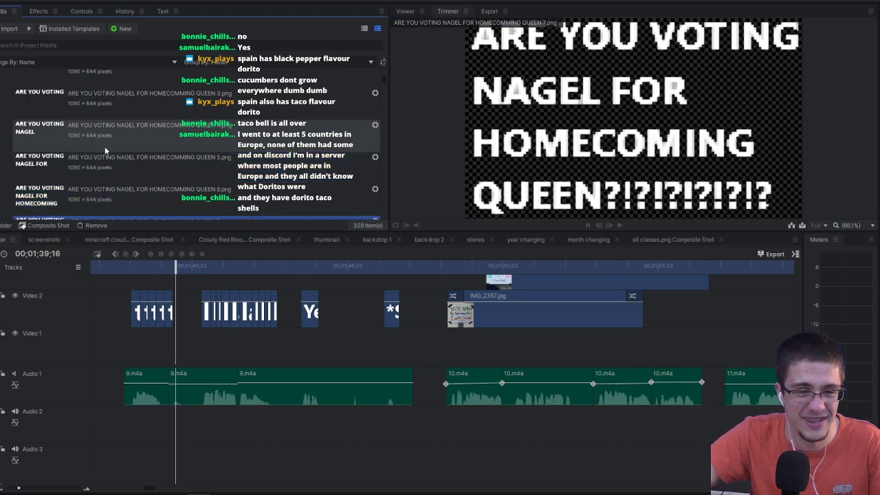
pyautogui.scroll(3, 96, 146)
pyautogui.scroll(-5, 90, 151)
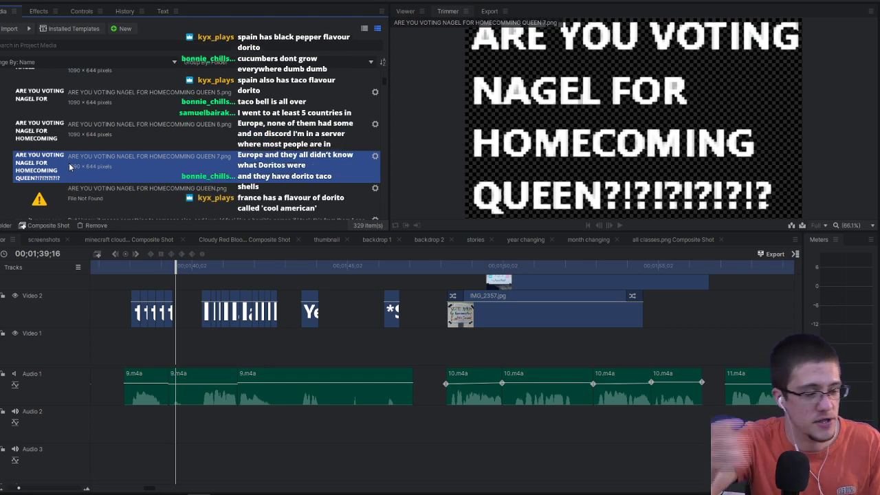
pyautogui.scroll(1, 69, 167)
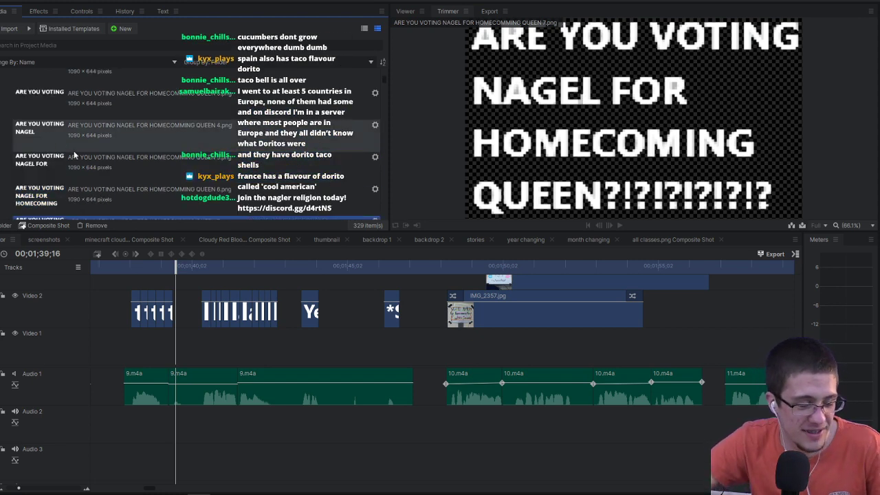
pyautogui.scroll(5, 83, 168)
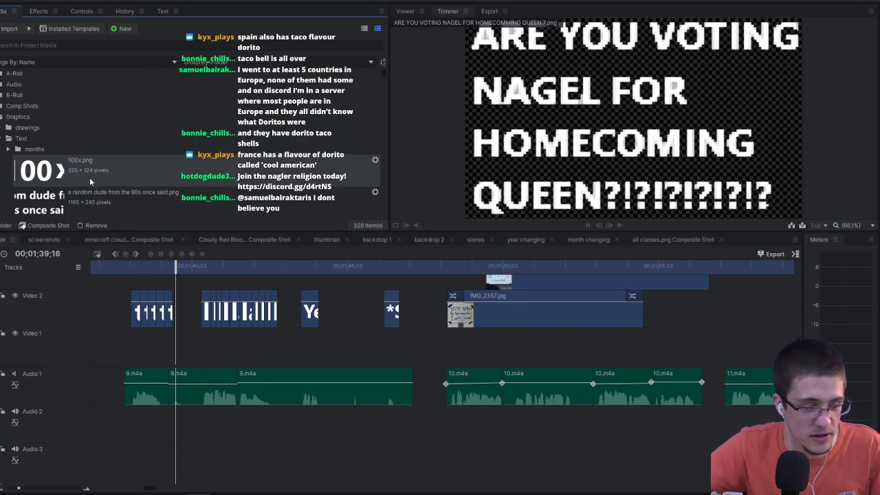
pyautogui.doubleClick(72, 137)
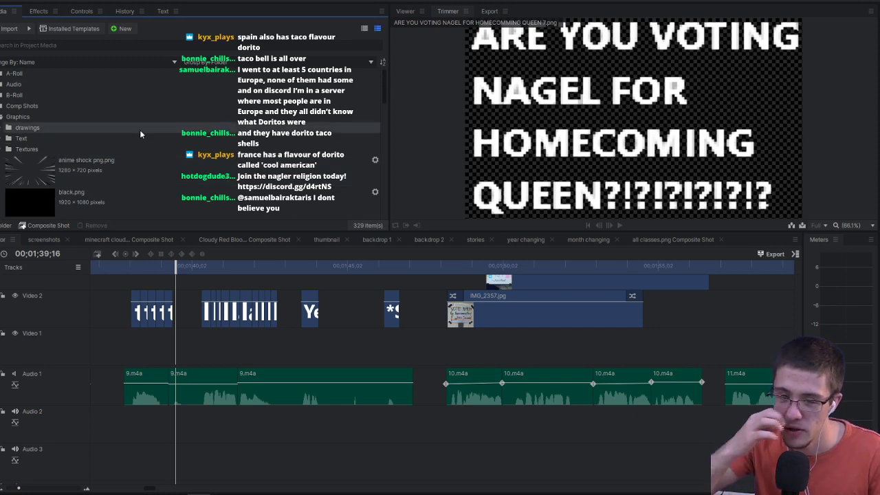
# Step: Inspect the two campaign posters up close in the Viewer at 00;01;51;00, and restore the viewer scale to fit
pyautogui.click(405, 11)
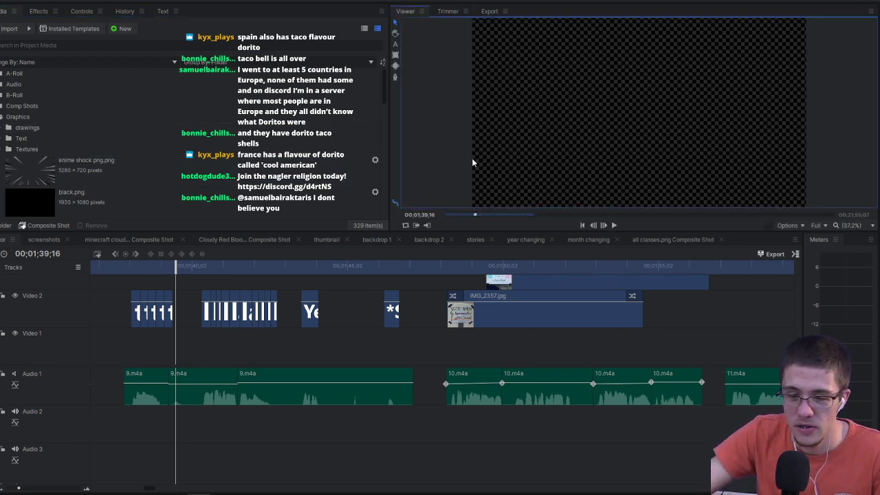
pyautogui.moveTo(199, 269); pyautogui.dragTo(531, 280)
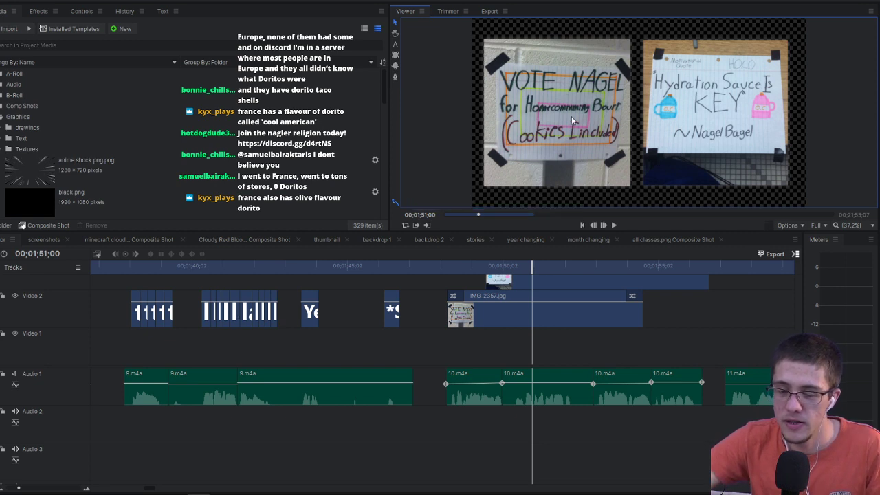
pyautogui.scroll(1, 559, 115)
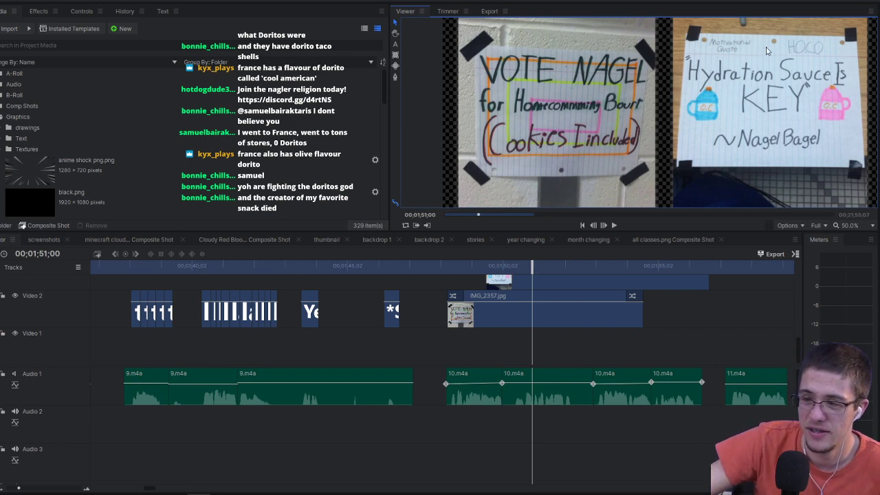
pyautogui.scroll(2, 556, 90)
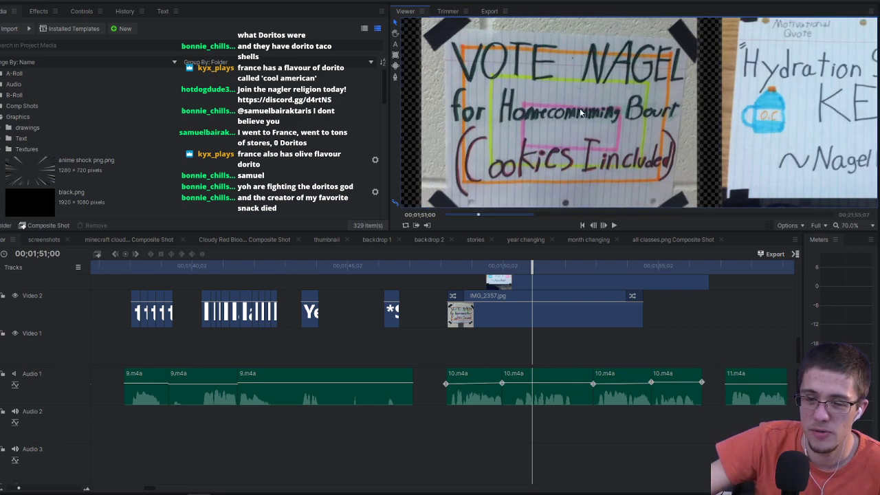
pyautogui.hscroll(-2, 580, 108)
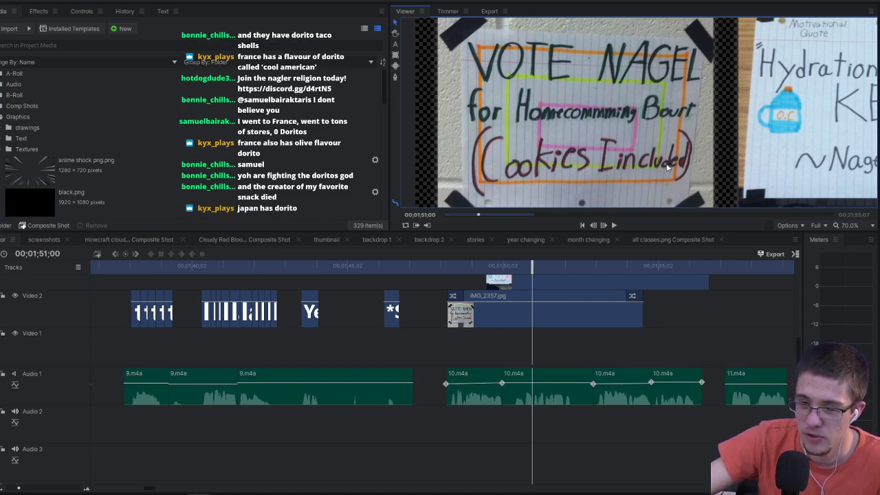
pyautogui.hscroll(10, 672, 164)
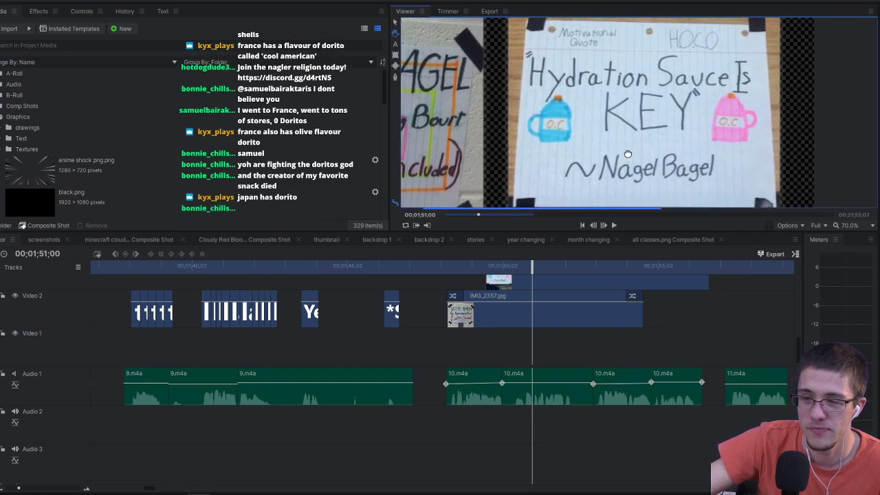
pyautogui.moveTo(619, 156); pyautogui.dragTo(614, 152)
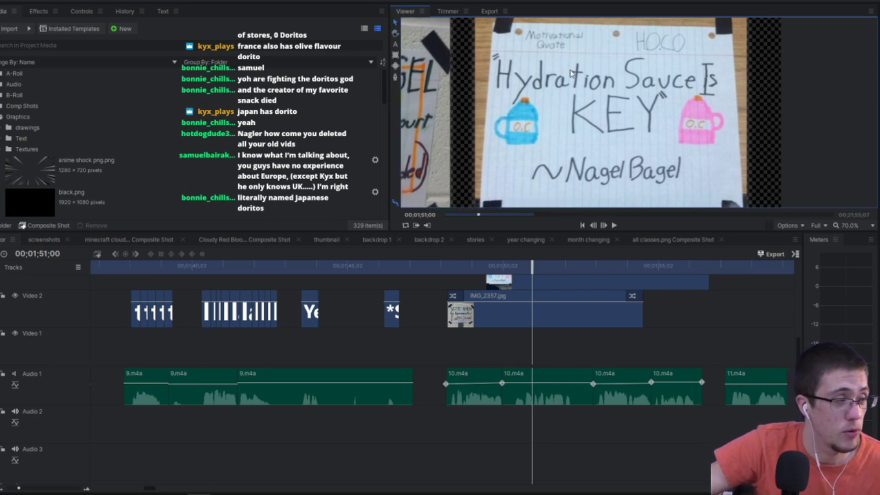
pyautogui.click(861, 227)
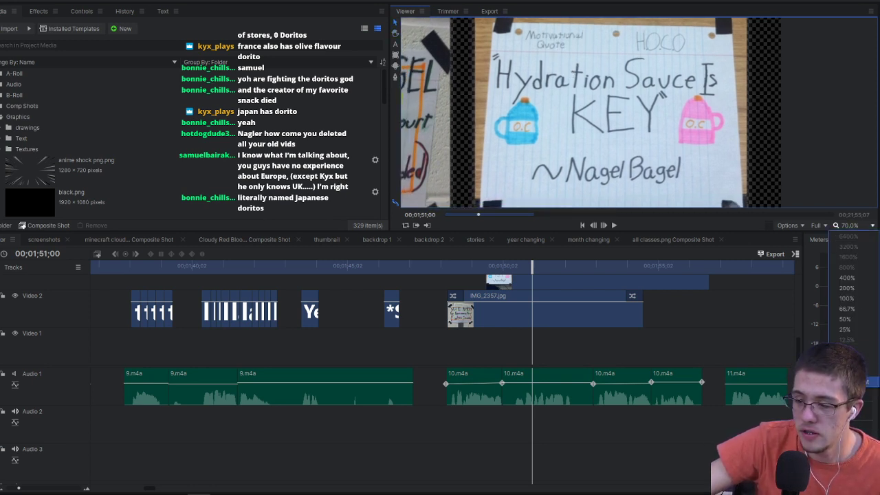
pyautogui.click(867, 382)
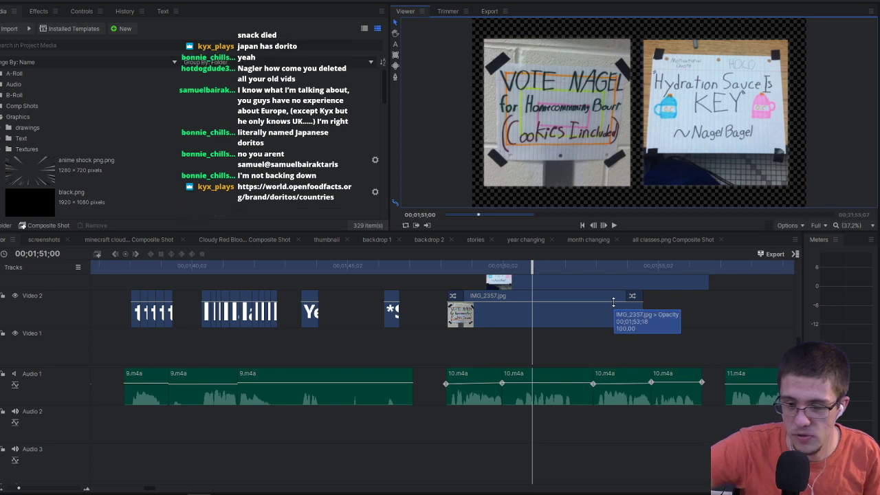
# Step: Move the playhead to 00;01;57;16 and examine the lettering and N logo on the Junior HOCO poster up close
pyautogui.scroll(3, 611, 303)
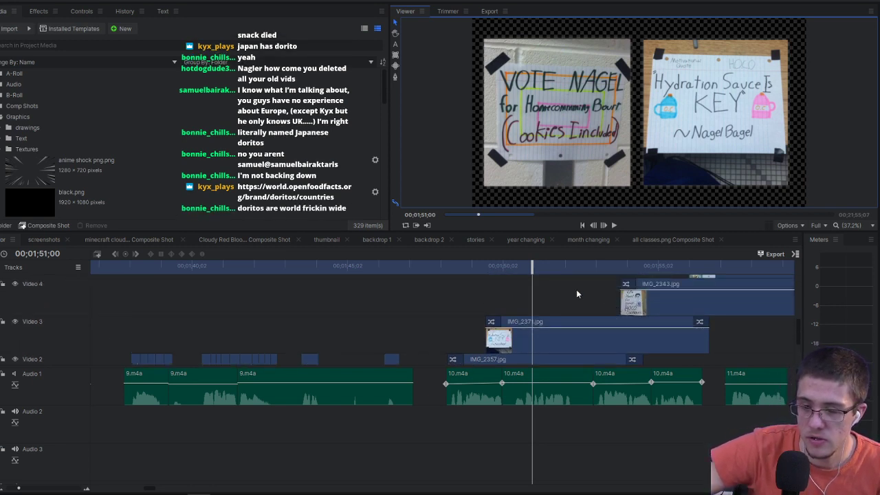
pyautogui.hscroll(5, 576, 290)
pyautogui.click(367, 267)
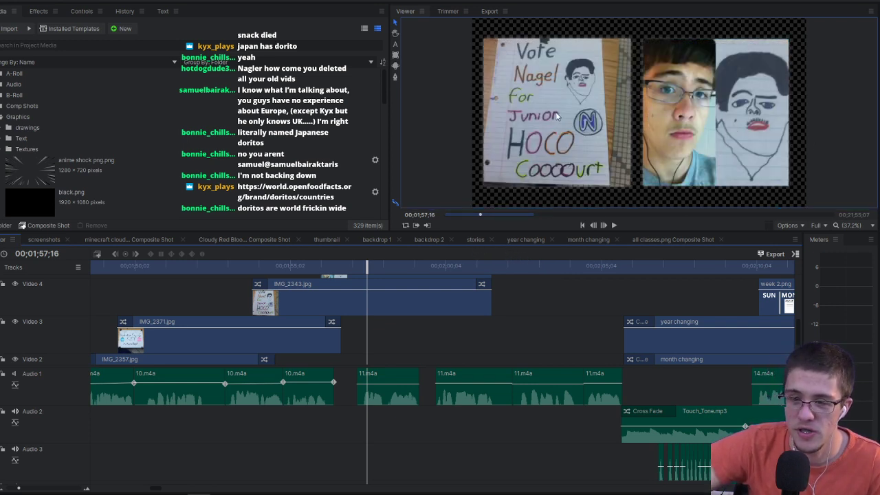
pyautogui.scroll(3, 548, 94)
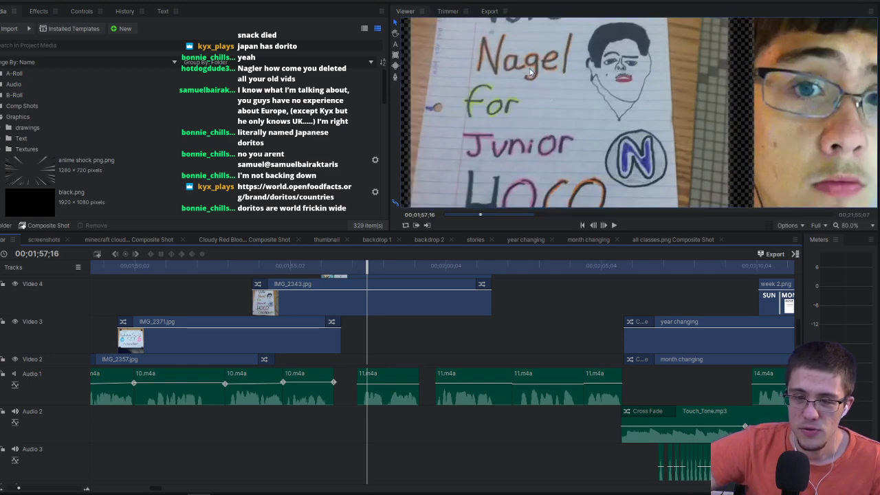
pyautogui.scroll(-1, 551, 96)
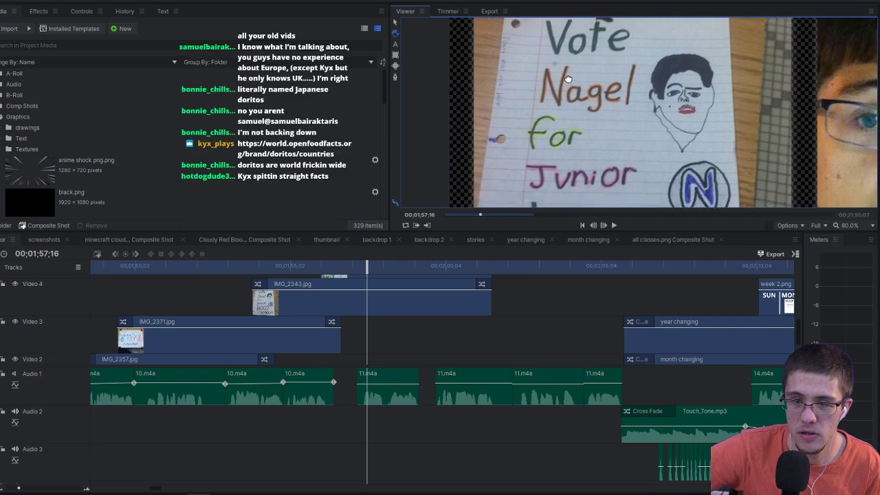
pyautogui.scroll(2, 578, 65)
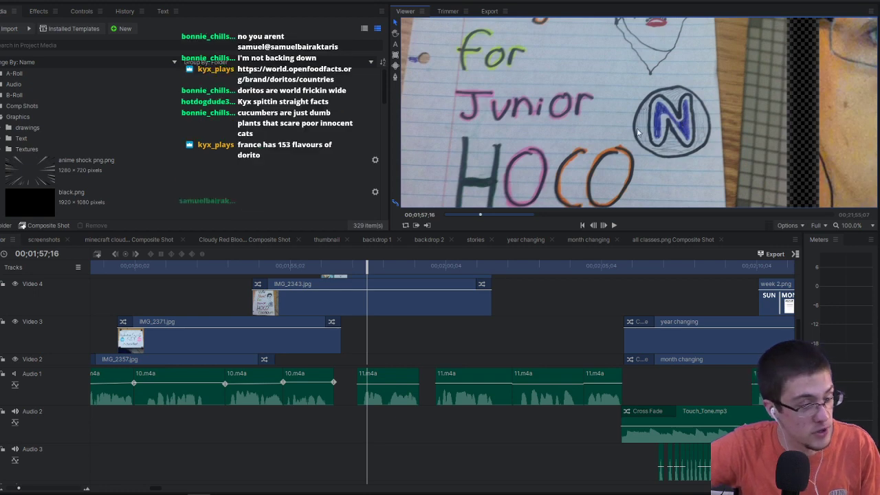
pyautogui.moveTo(637, 132); pyautogui.dragTo(660, 113)
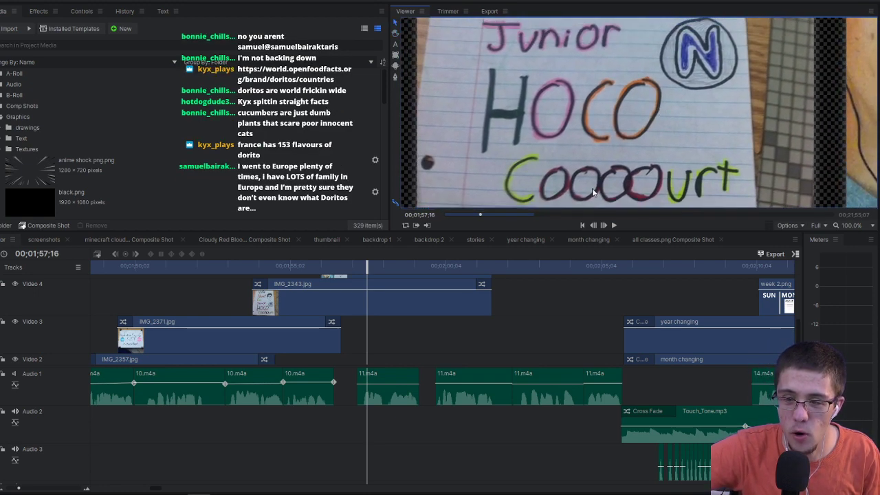
pyautogui.moveTo(681, 146); pyautogui.dragTo(655, 161)
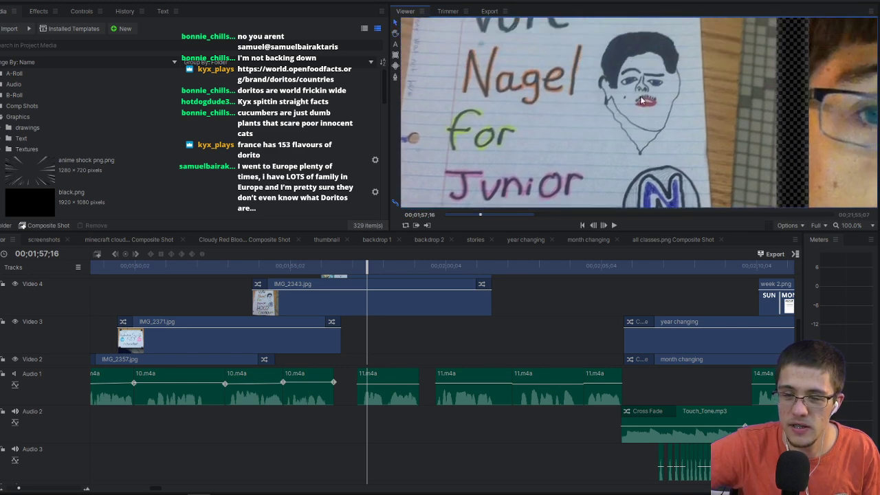
# Step: Examine the portrait drawn on the poster, and compare the adjacent selfie with its enlarged drawing at several zoom levels
pyautogui.scroll(4, 640, 93)
pyautogui.scroll(-2, 660, 89)
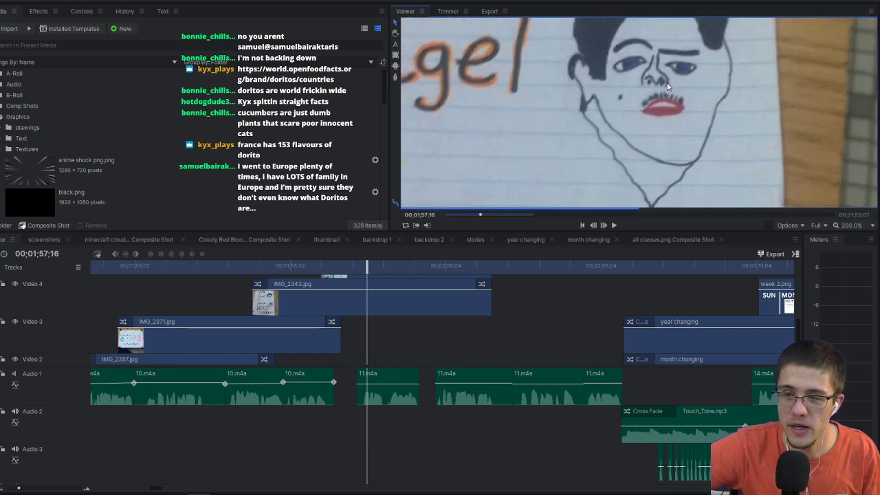
pyautogui.scroll(-8, 667, 86)
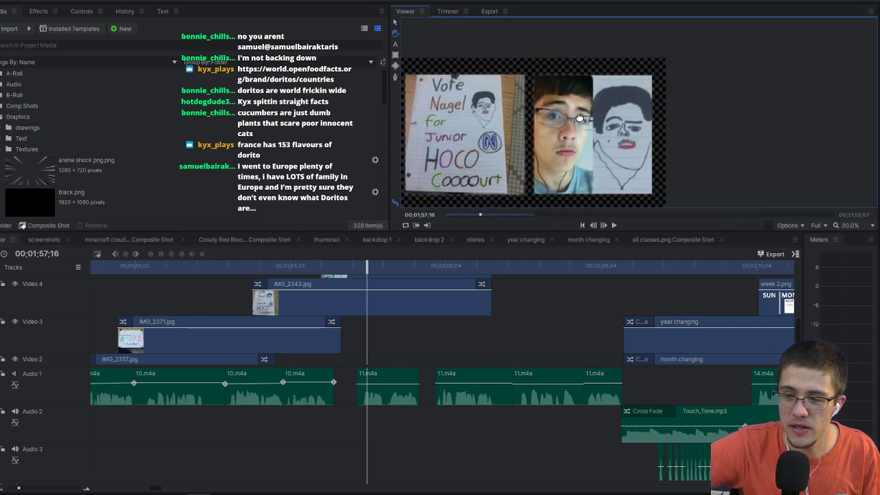
pyautogui.scroll(1, 579, 119)
pyautogui.moveTo(593, 123); pyautogui.dragTo(596, 96)
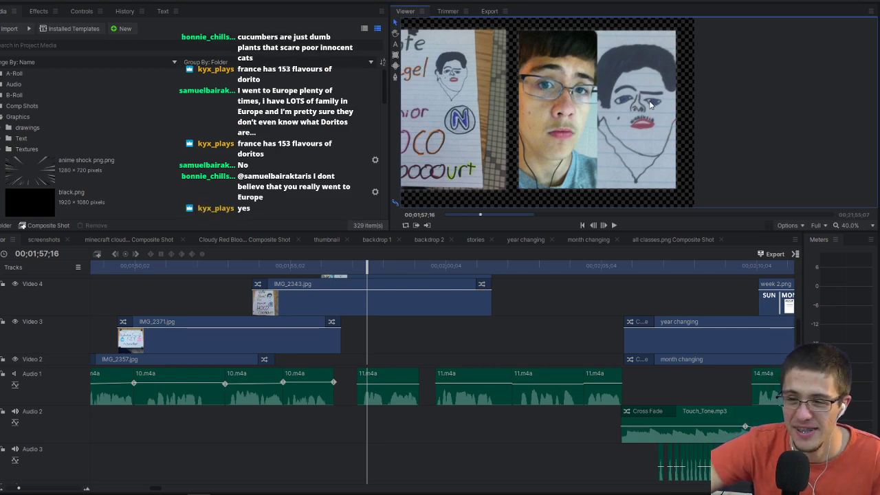
pyautogui.scroll(8, 649, 105)
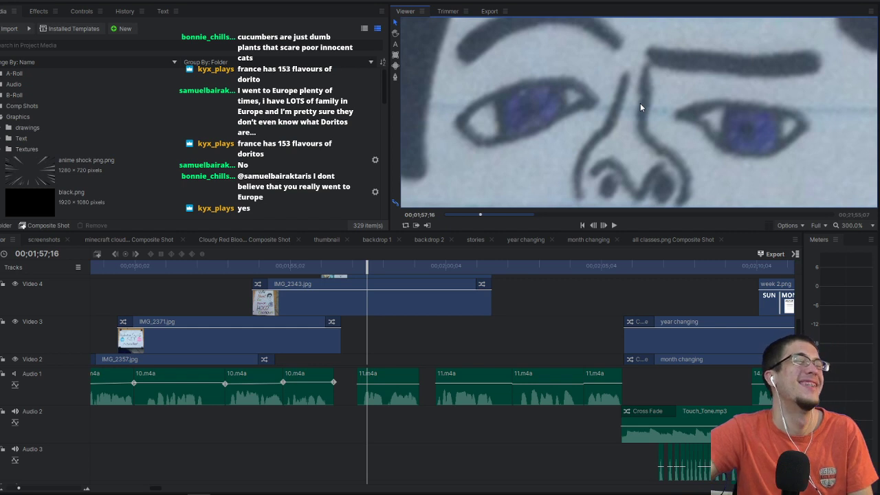
pyautogui.scroll(-6, 640, 106)
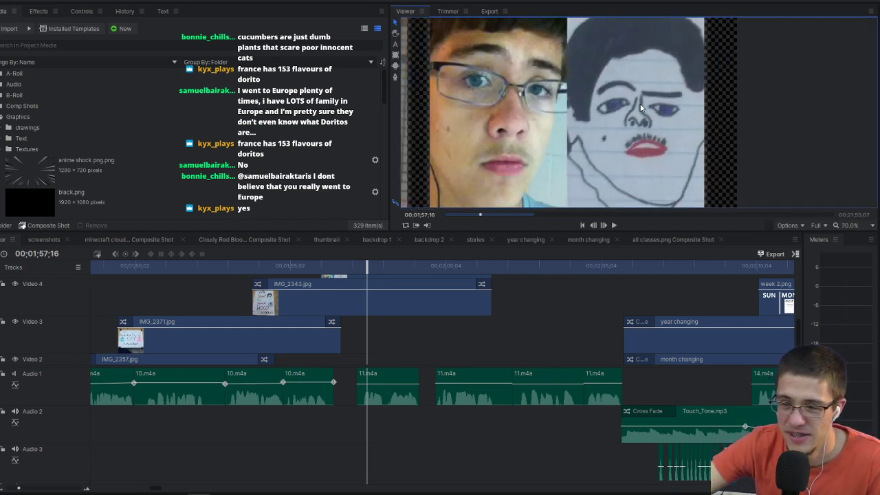
pyautogui.scroll(-2, 640, 107)
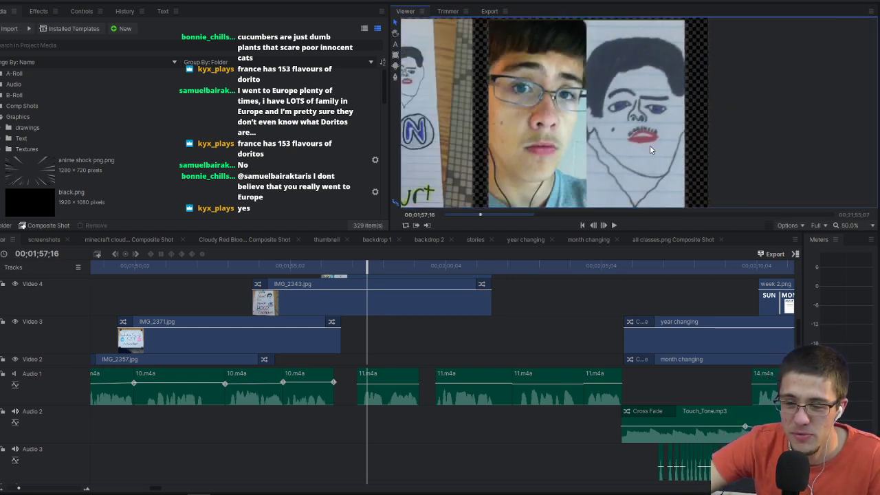
# Step: Compare the selfie with the enlarged portrait drawing in the Viewer, and restore the viewer scale to fit
pyautogui.moveTo(622, 132); pyautogui.dragTo(638, 137)
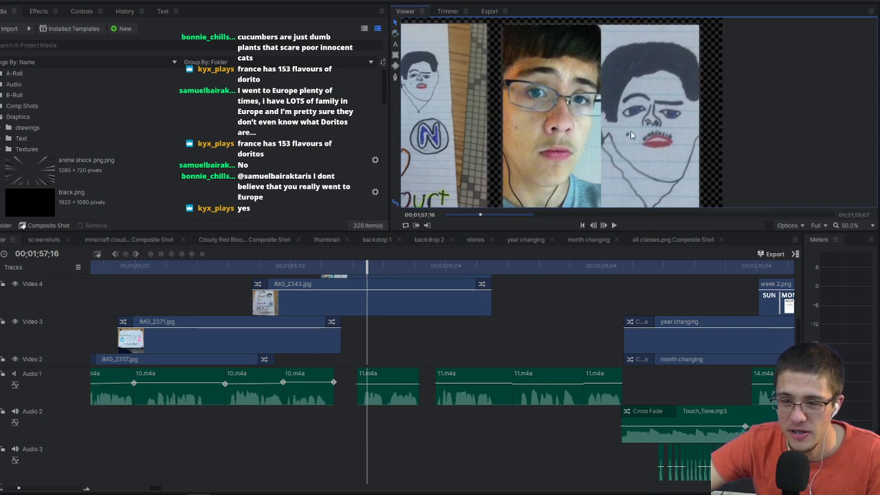
pyautogui.moveTo(587, 124); pyautogui.dragTo(598, 122)
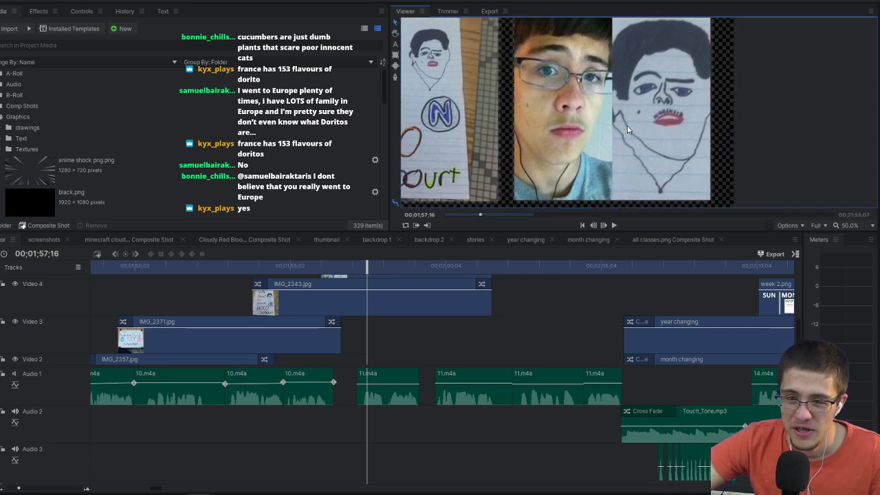
pyautogui.moveTo(630, 104); pyautogui.dragTo(620, 115)
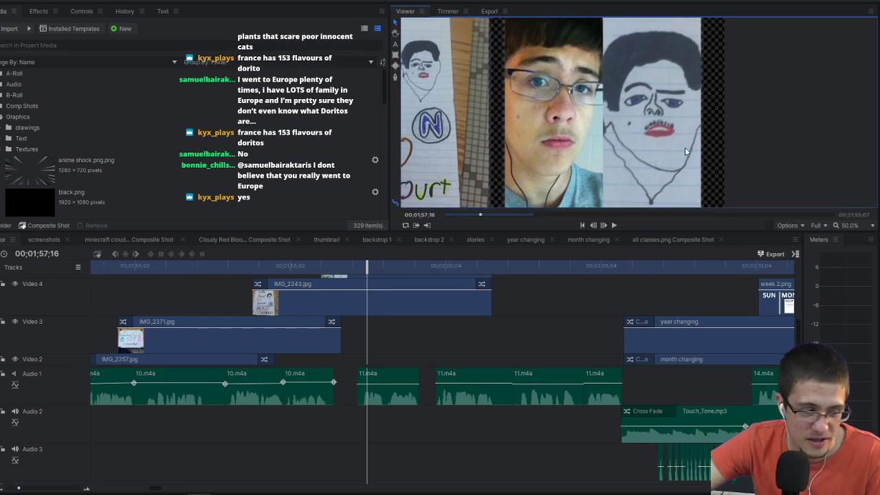
pyautogui.click(852, 226)
pyautogui.click(853, 379)
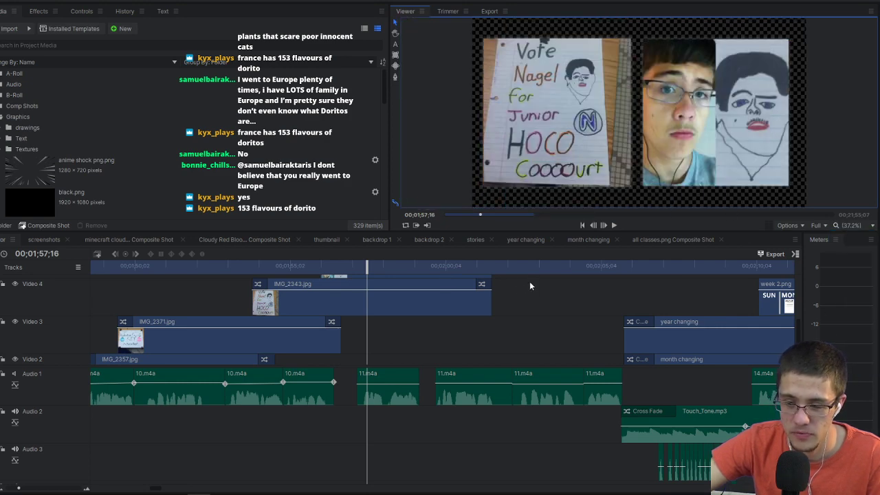
# Step: Move the playhead to 00;02;06;25, open the year changing composite shot and play its scrolling years from the start
pyautogui.hscroll(3, 530, 282)
pyautogui.click(602, 267)
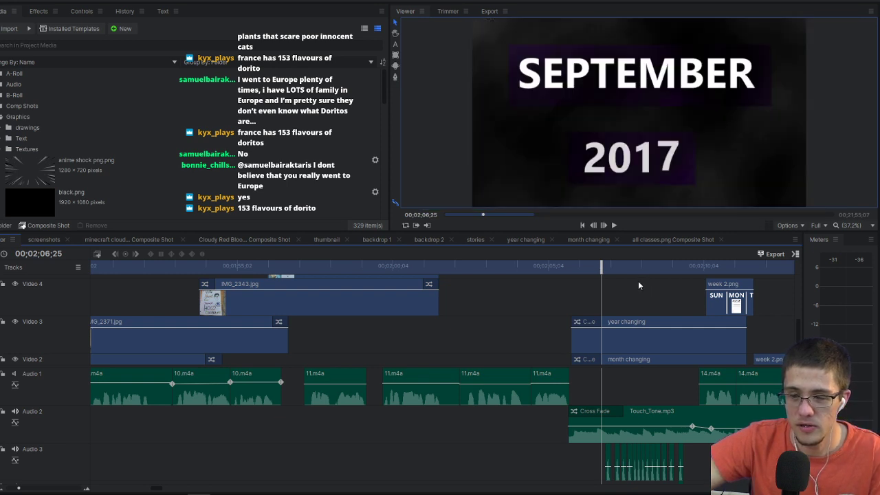
pyautogui.doubleClick(625, 324)
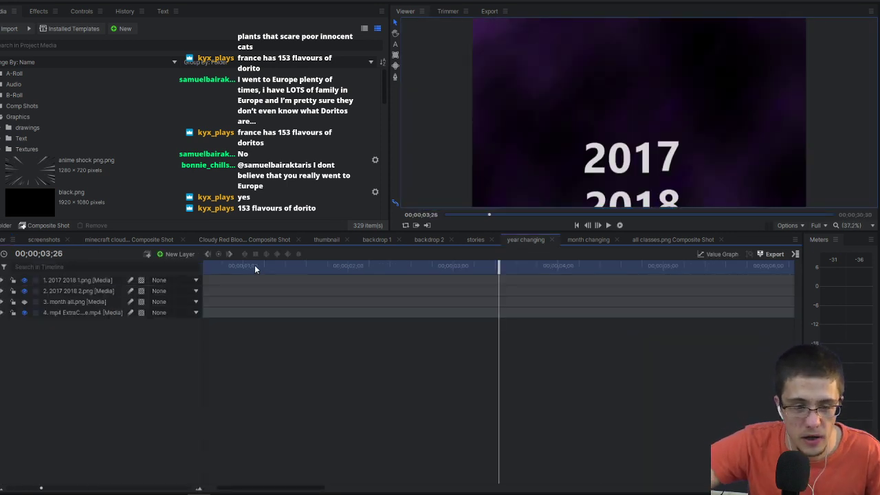
pyautogui.moveTo(254, 265); pyautogui.dragTo(182, 270)
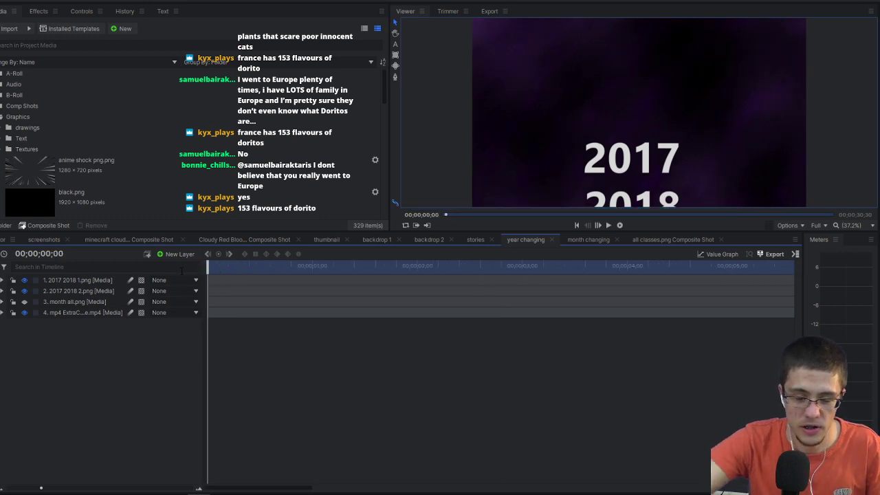
pyautogui.press('space')
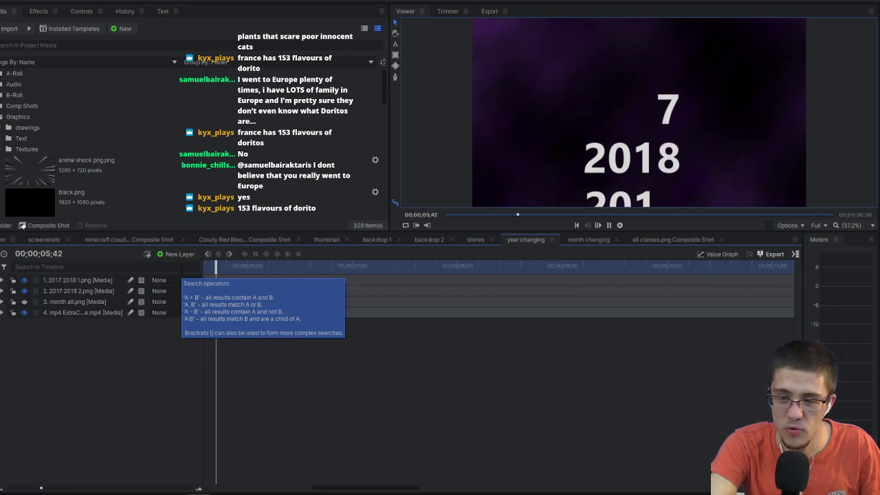
pyautogui.press('space')
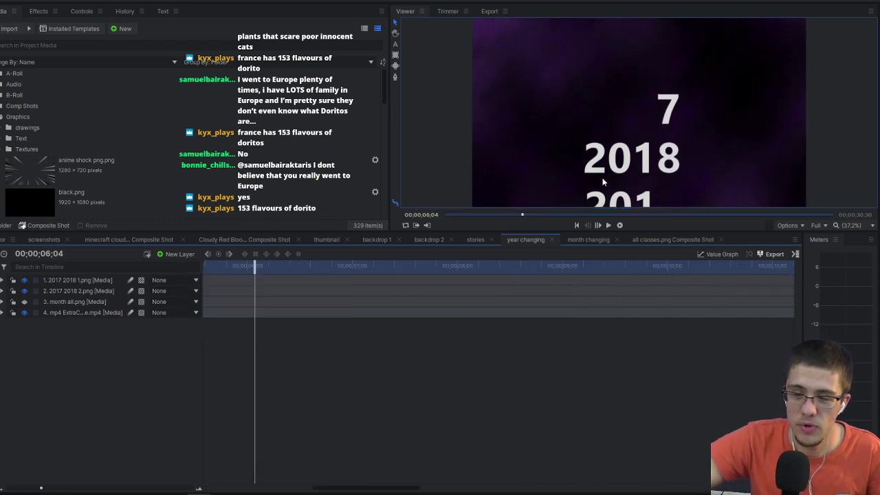
# Step: Return to the main timeline, open the month changing composite shot and play its scrolling months from the start
pyautogui.click(9, 239)
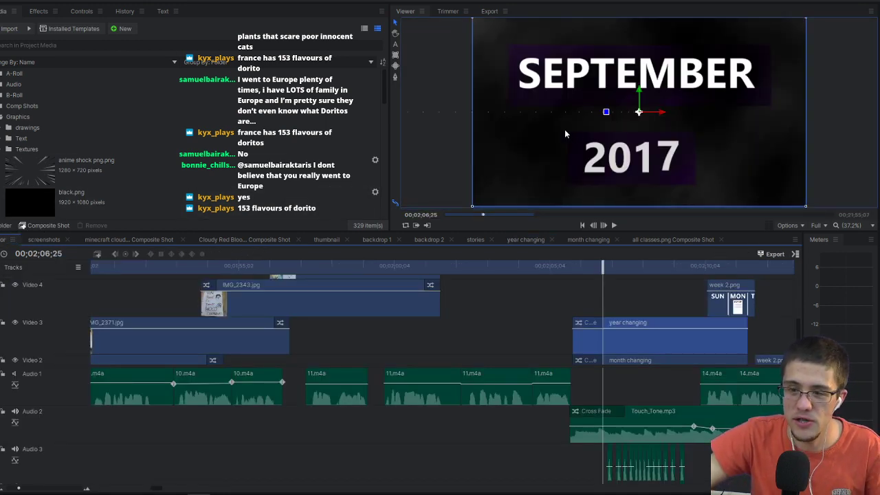
pyautogui.doubleClick(646, 358)
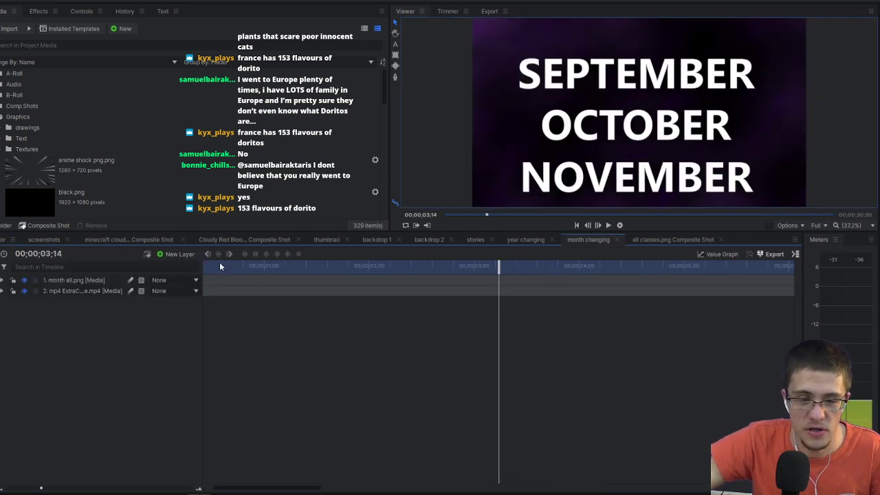
pyautogui.press('Home')
pyautogui.press('space')
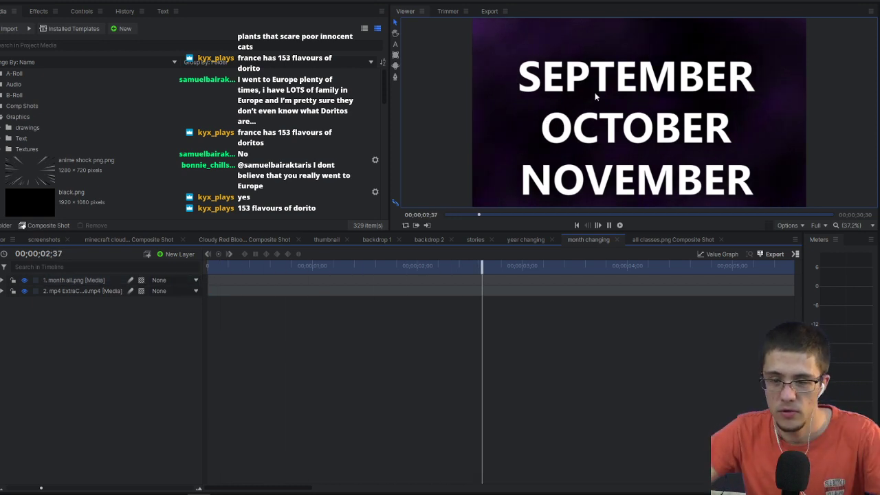
pyautogui.press('space')
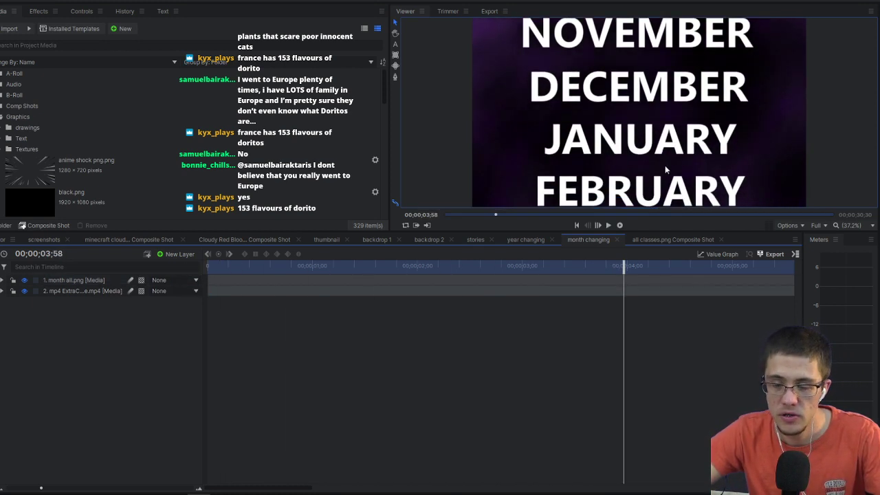
# Step: Scrub month changing to 00;00;04;17, inspect the month all.png layer, deselect it, and return the playhead to the start
pyautogui.moveTo(624, 267); pyautogui.dragTo(657, 266)
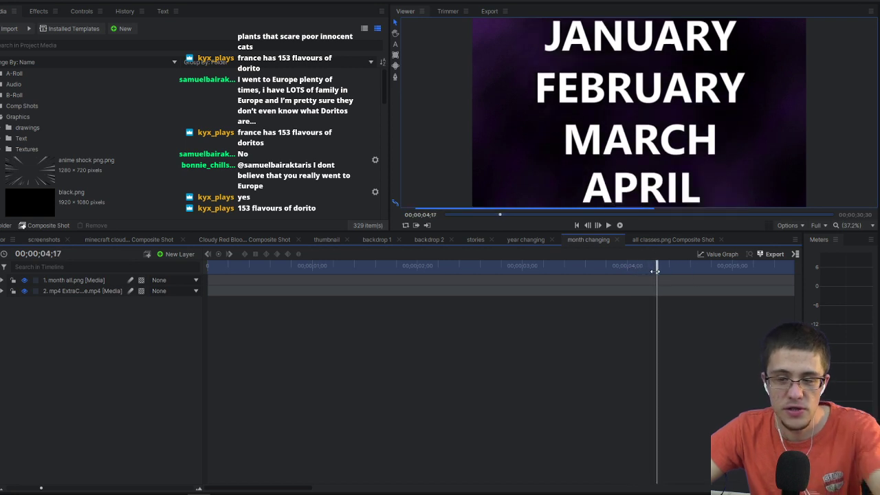
pyautogui.click(644, 130)
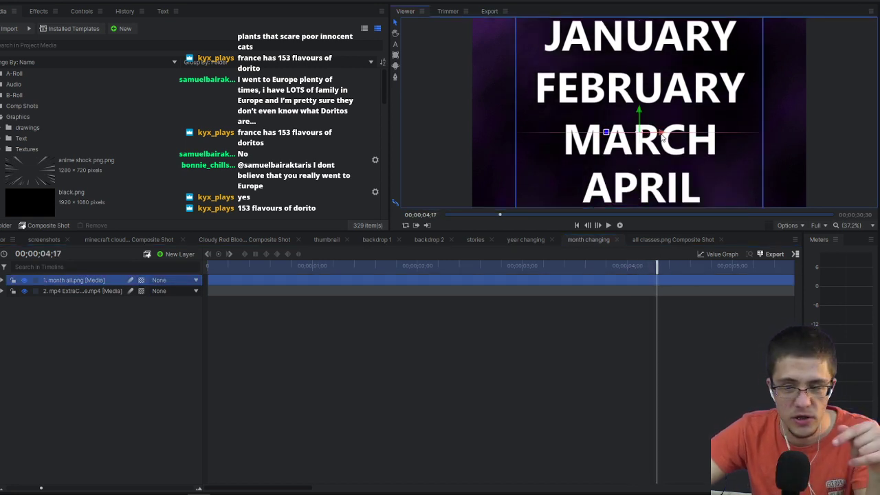
pyautogui.moveTo(659, 133)
pyautogui.mouseDown()
pyautogui.moveTo(635, 134)
pyautogui.moveTo(657, 136)
pyautogui.mouseUp()
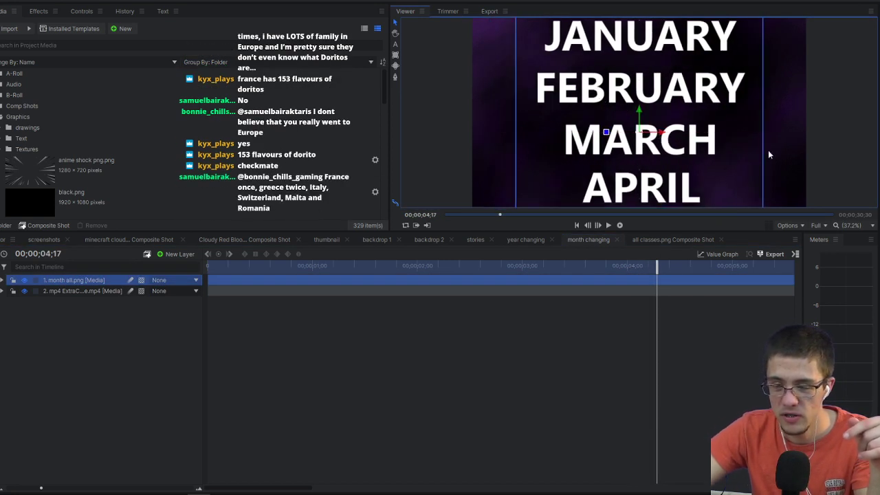
pyautogui.click(841, 137)
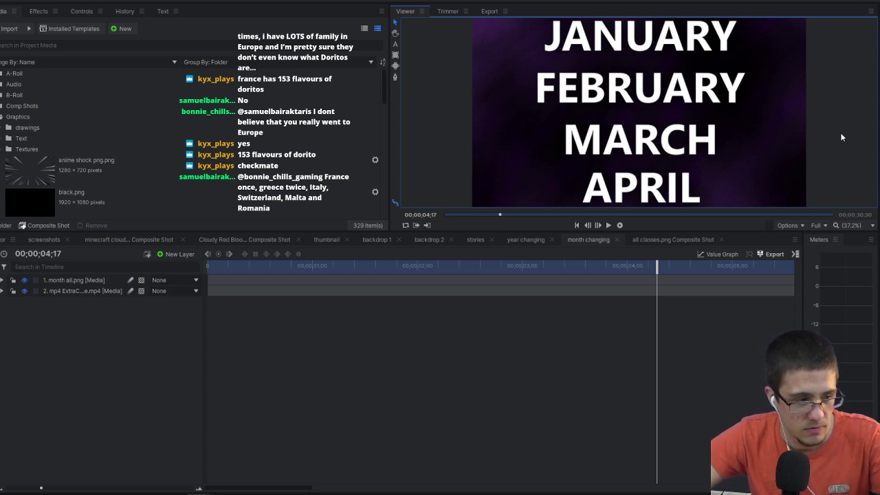
pyautogui.moveTo(658, 271); pyautogui.dragTo(57, 252)
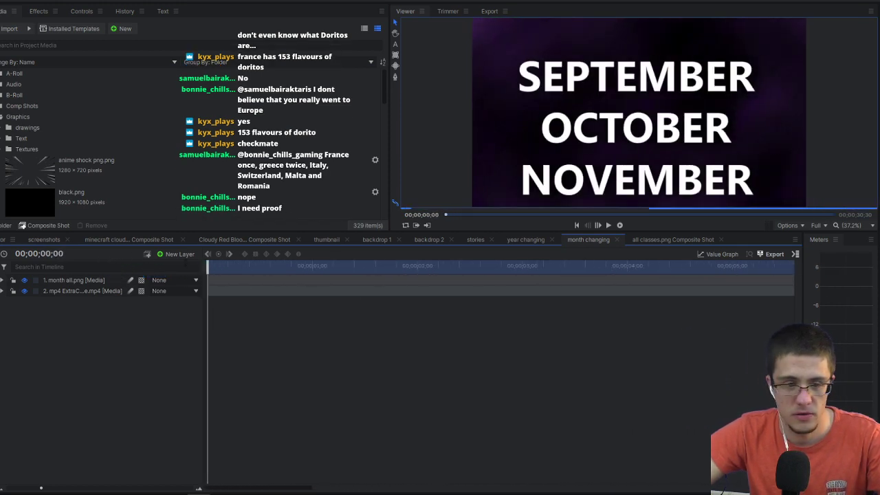
# Step: Return to the main timeline and play the combined month and year change from 00;02;06;25
pyautogui.click(11, 239)
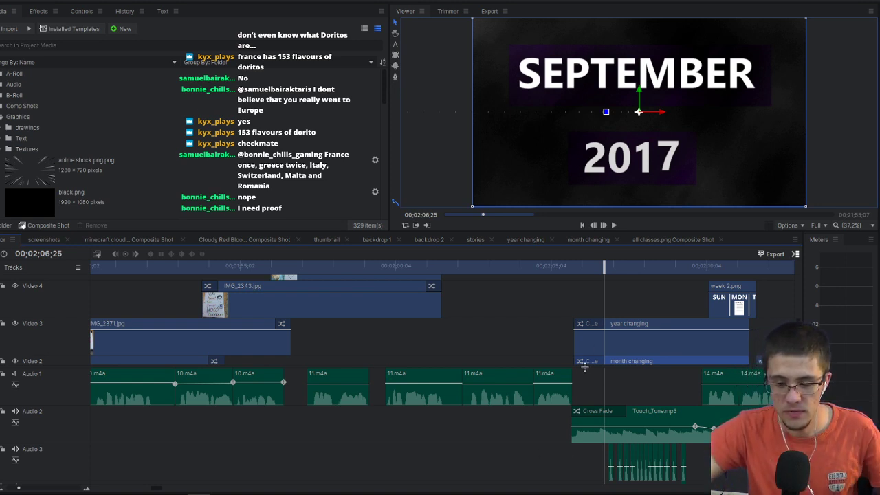
pyautogui.press('space')
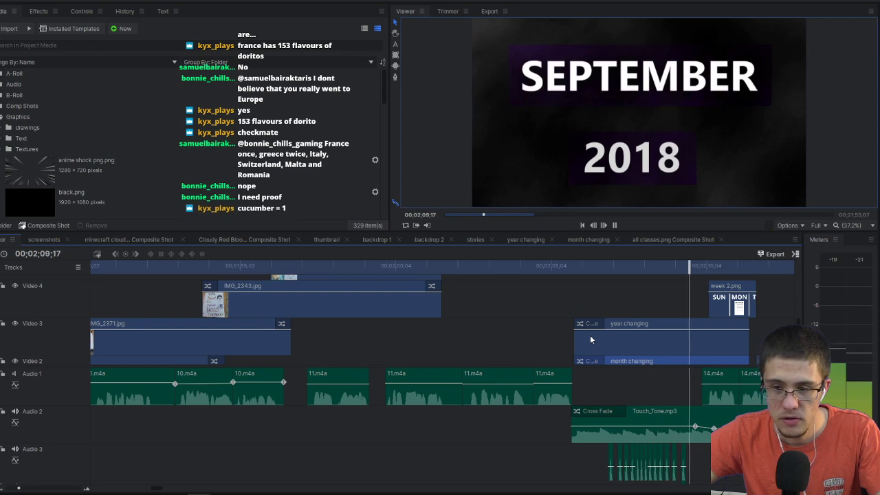
pyautogui.press('space')
# Step: Review the week calendar graphic at 00;02;12;11, and play its transition into the requirements list from 00;02;15;01
pyautogui.hscroll(5, 620, 300)
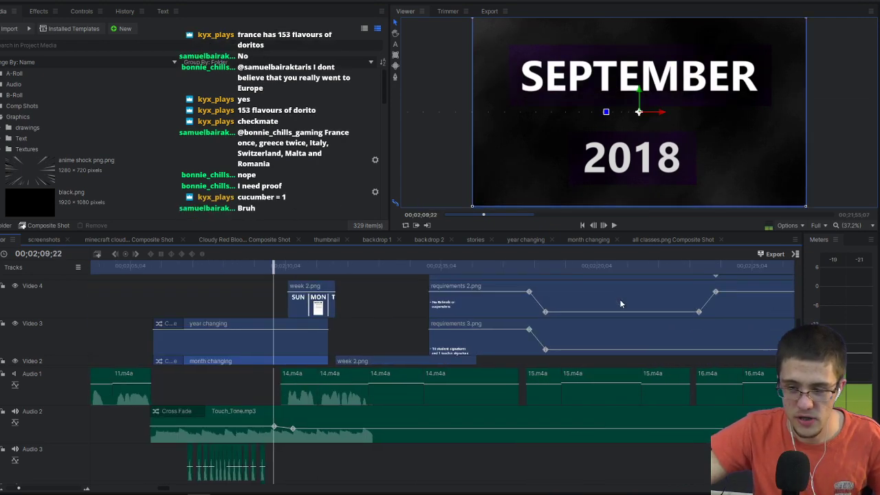
pyautogui.click(355, 268)
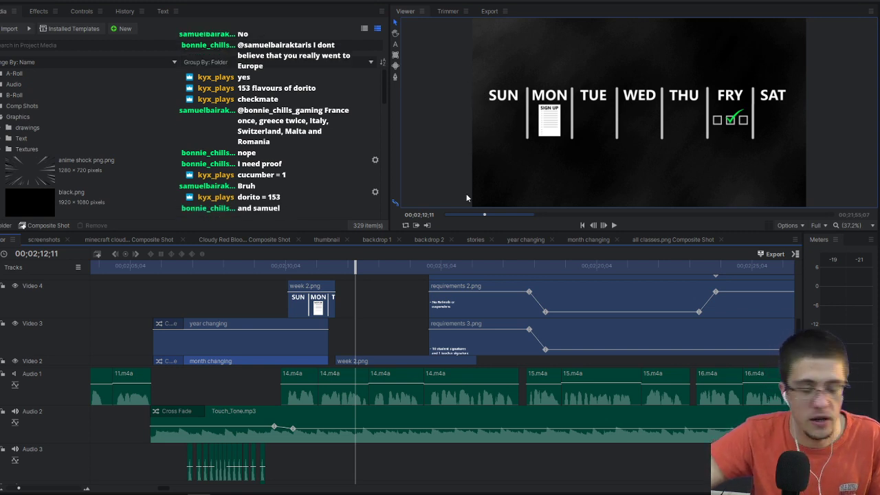
pyautogui.click(438, 270)
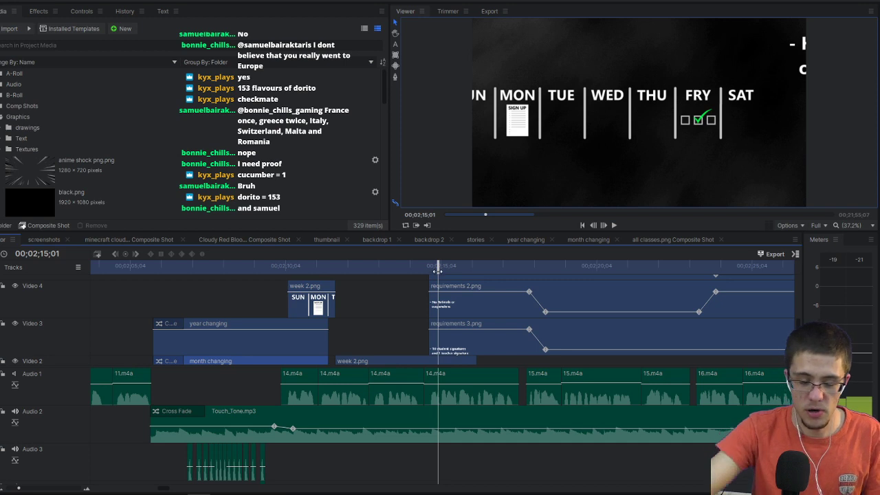
pyautogui.press('space')
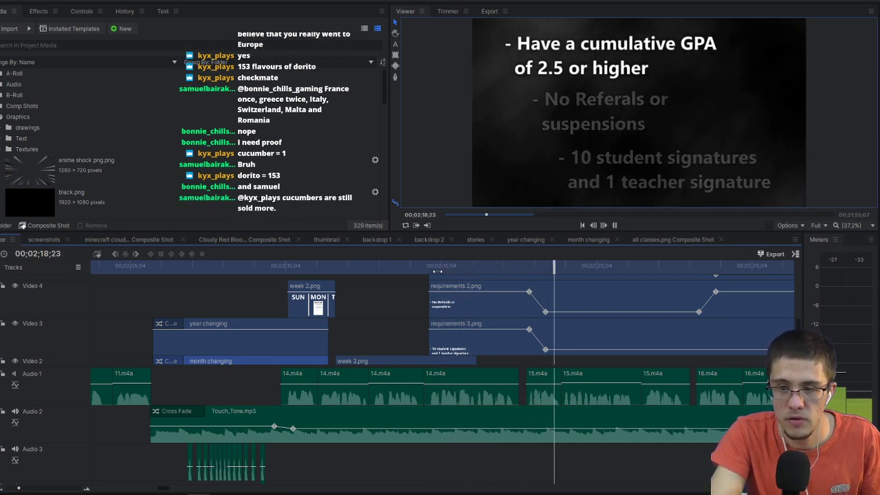
pyautogui.press('space')
# Step: Inspect the requirements 1.png, requirements 2.png and requirements 3.png clips by selecting each on its own track
pyautogui.scroll(2, 541, 306)
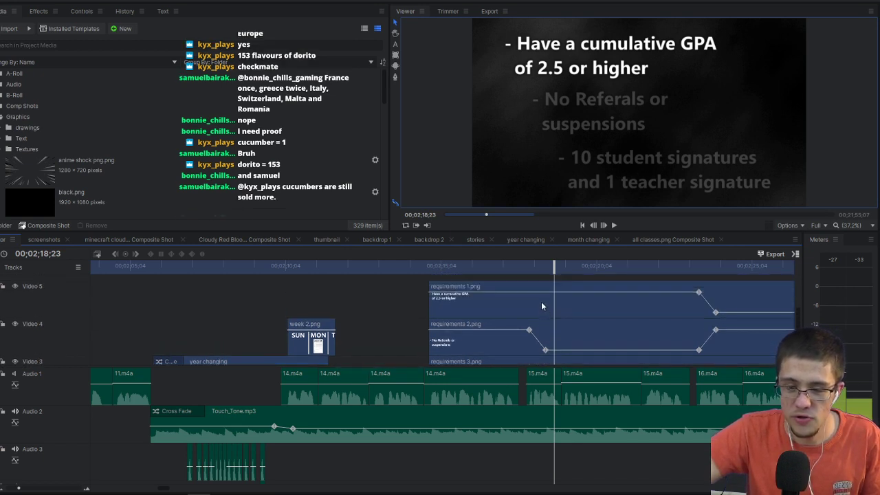
pyautogui.click(541, 306)
pyautogui.click(501, 342)
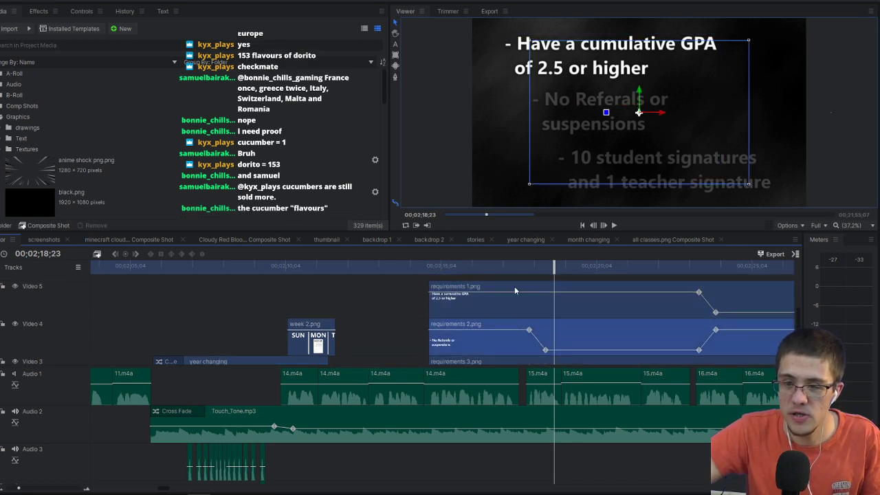
pyautogui.click(493, 361)
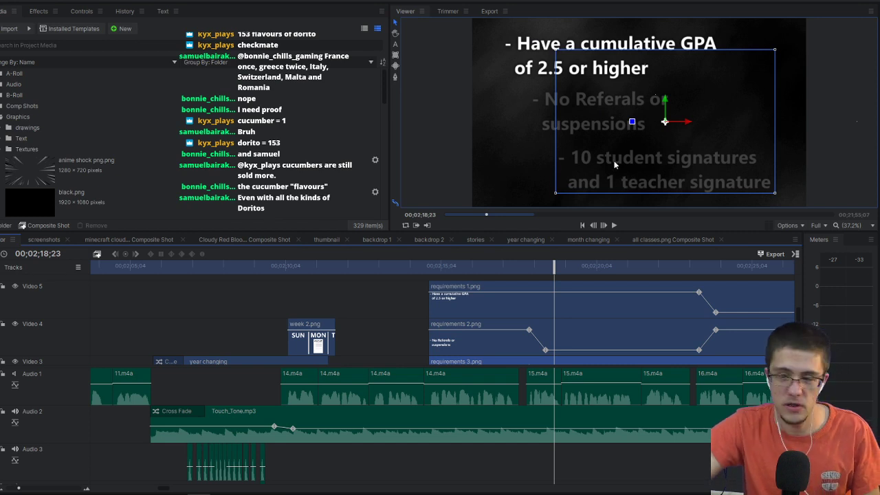
pyautogui.click(584, 333)
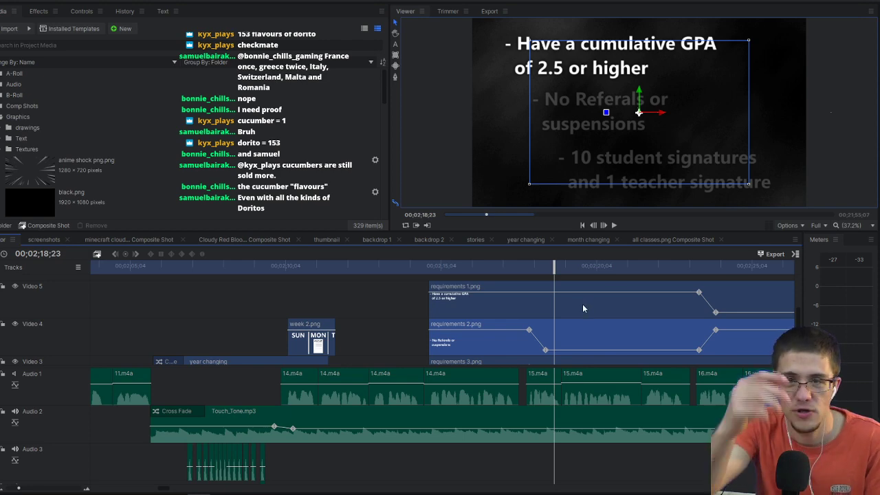
# Step: Scrub through the requirements clips' opacity keyframes, checking the highlighted line at 00;02;24;00 and 00;02;30;11
pyautogui.scroll(-1, 582, 304)
pyautogui.scroll(-2, 591, 300)
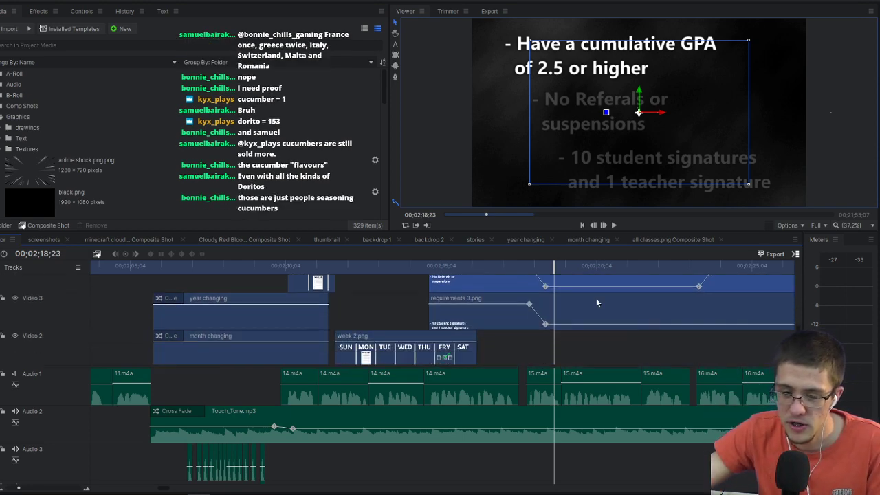
pyautogui.hscroll(5, 563, 292)
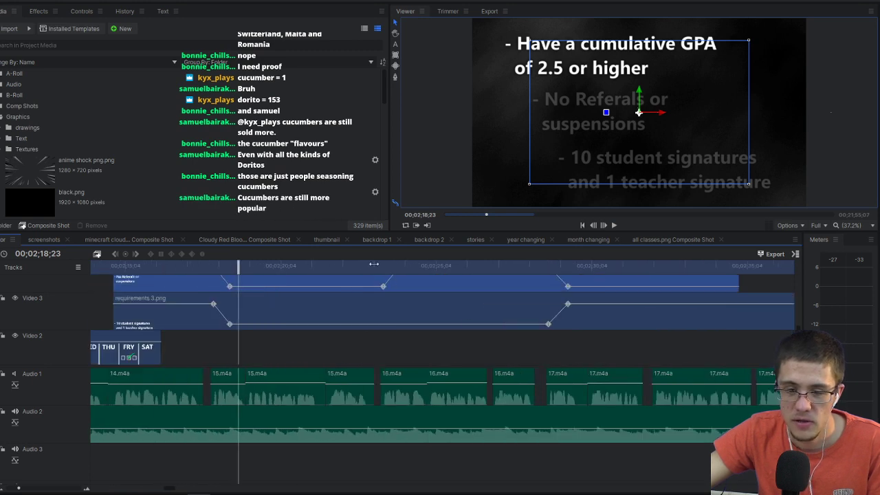
pyautogui.moveTo(383, 265); pyautogui.dragTo(402, 266)
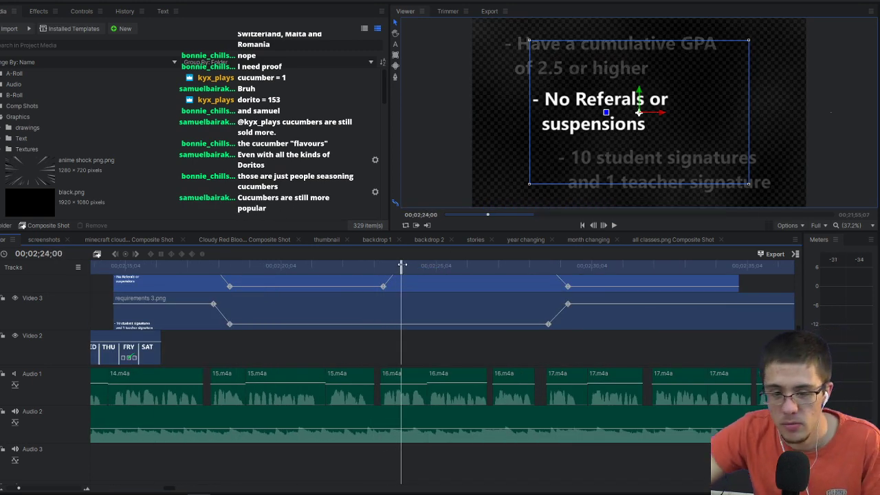
pyautogui.moveTo(403, 265); pyautogui.dragTo(596, 198)
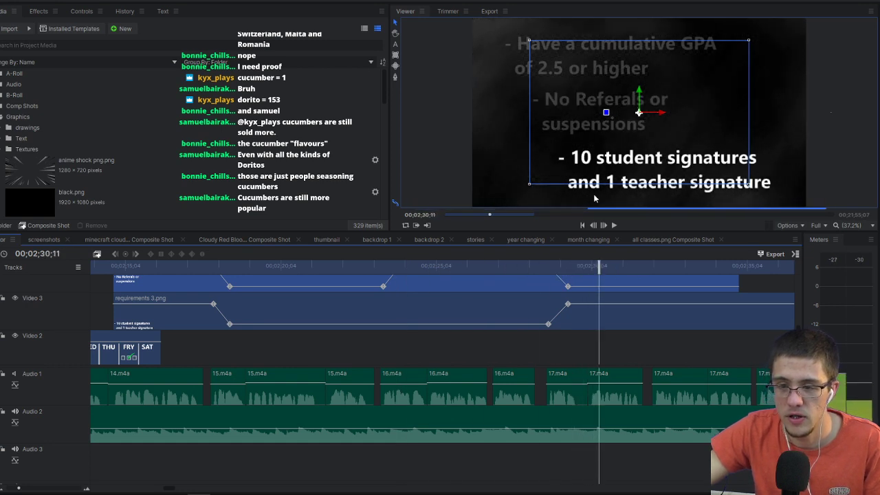
# Step: Move the playhead to 00;02;26;16, deselect the clip and examine the "No Referals or suspensions" text up close
pyautogui.scroll(3, 518, 309)
pyautogui.click(481, 266)
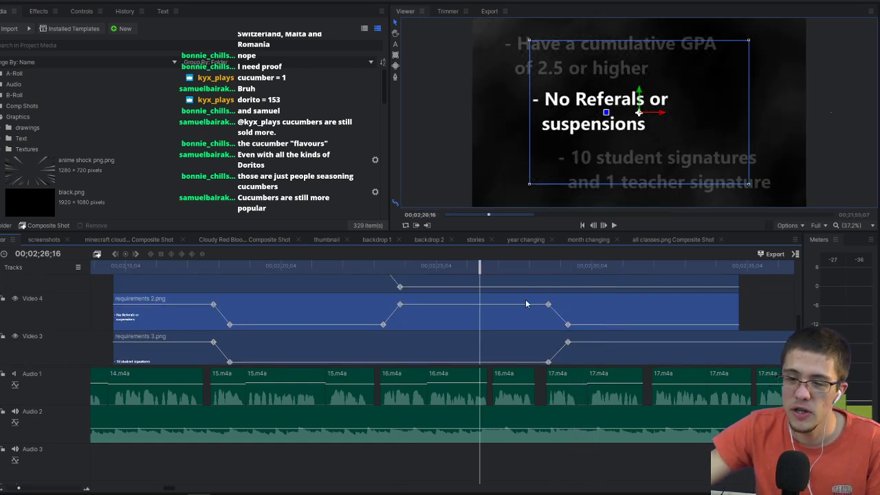
pyautogui.click(719, 194)
pyautogui.scroll(4, 611, 120)
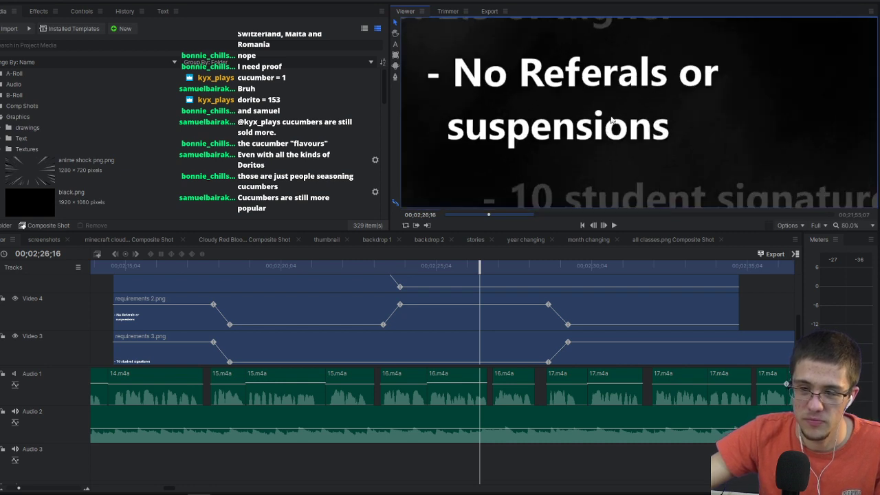
pyautogui.moveTo(611, 120); pyautogui.dragTo(670, 147)
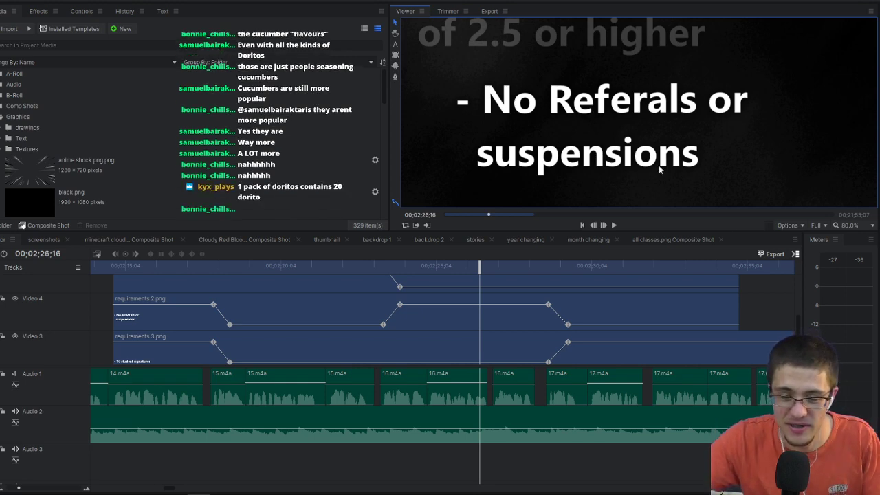
# Step: Move the playhead to 00;02;40;11, select the IMG_20180917_110935.jpg clip and scale the viewer to fit the frame
pyautogui.scroll(-3, 512, 313)
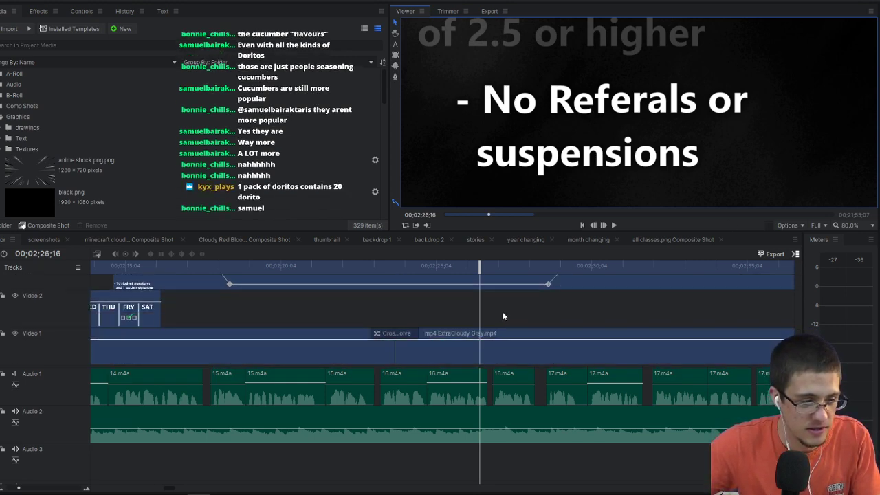
pyautogui.hscroll(5, 495, 311)
pyautogui.click(384, 267)
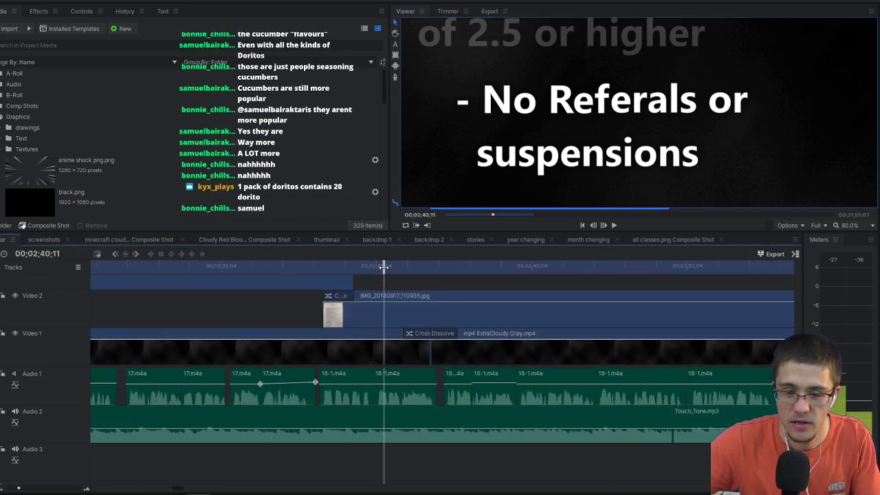
pyautogui.click(428, 296)
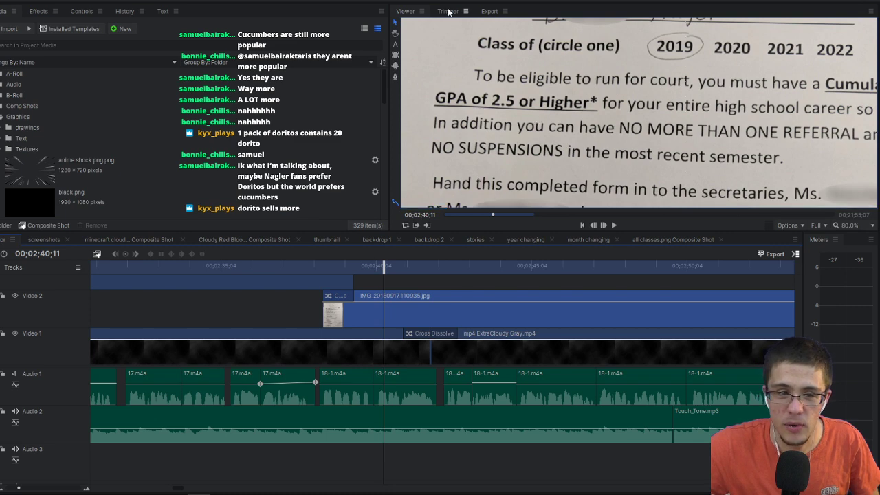
pyautogui.click(868, 225)
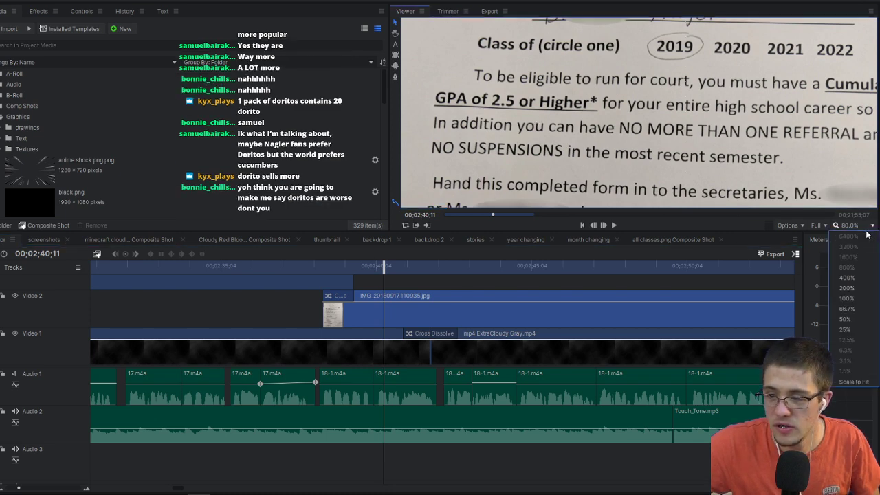
pyautogui.click(854, 381)
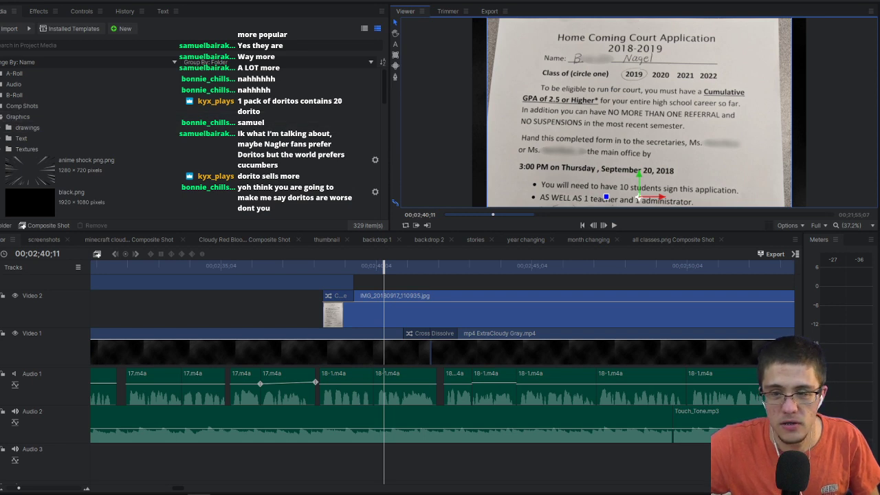
# Step: Collapse the Graphics folder and locate the IMG_20180917_110935.jpg source image in the project media
pyautogui.click(2, 117)
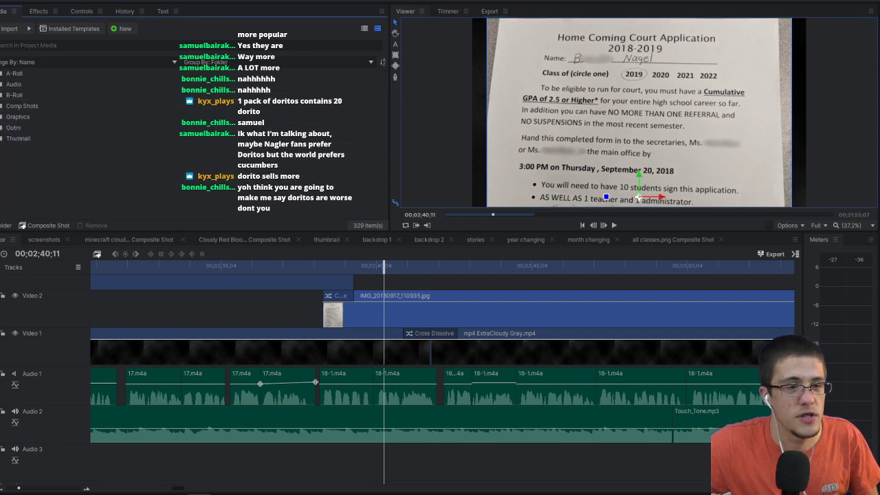
pyautogui.click(2, 138)
pyautogui.scroll(-3, 107, 161)
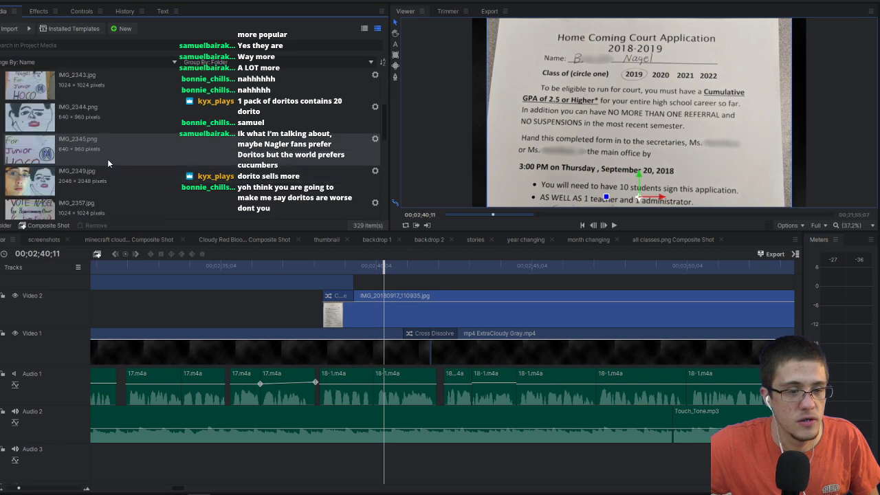
pyautogui.scroll(-5, 107, 159)
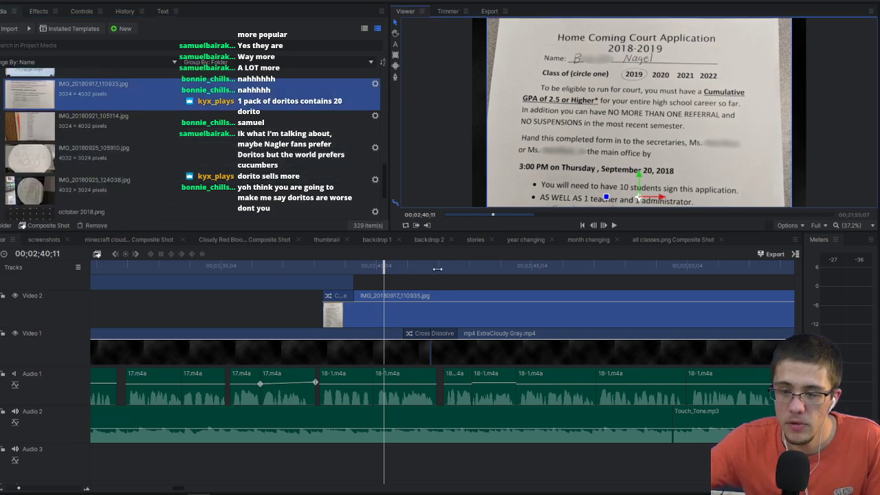
# Step: Review the court application form's vertical pan at 00;02;52;06, 00;02;58;14 and 00;02;43;04
pyautogui.moveTo(438, 270); pyautogui.dragTo(752, 273)
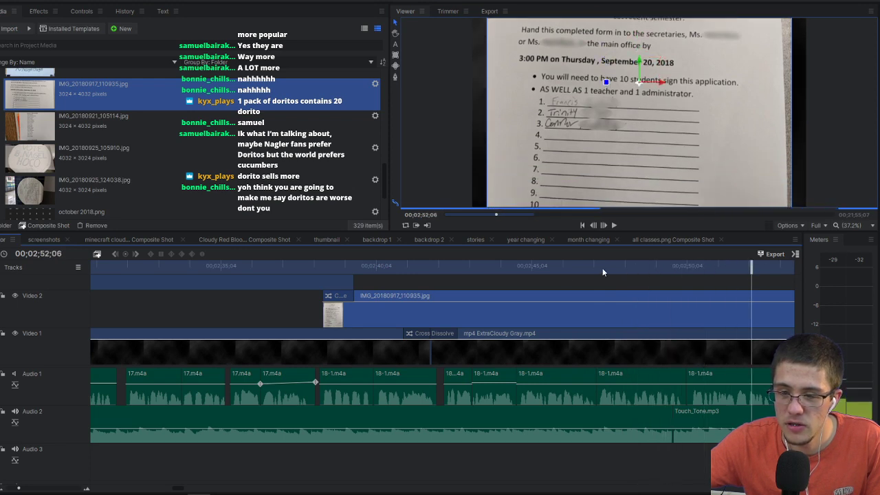
pyautogui.click(365, 271)
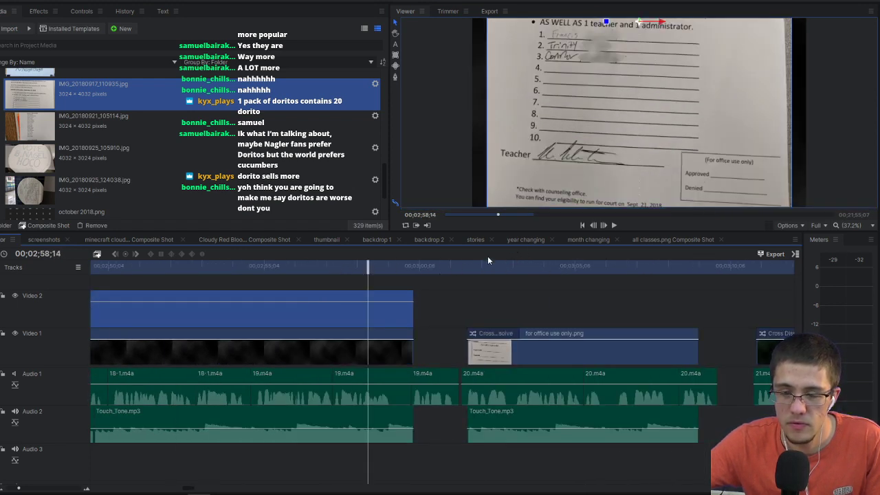
pyautogui.scroll(5, 417, 266)
pyautogui.click(417, 266)
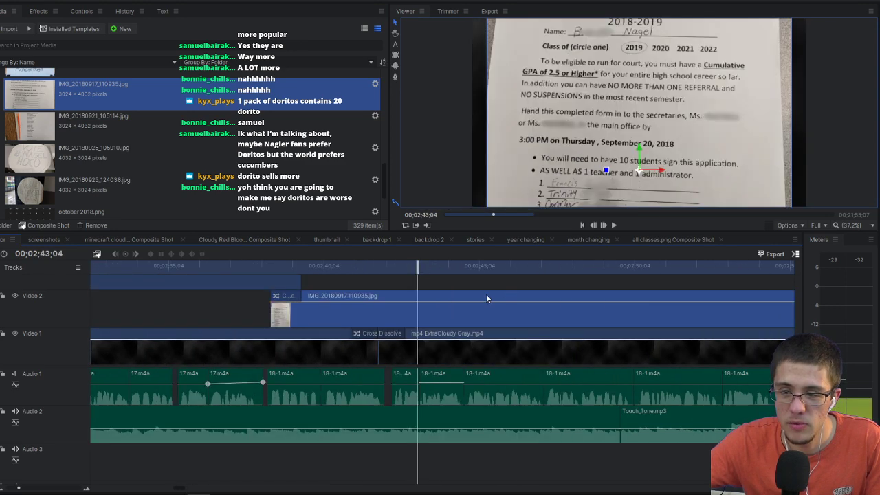
# Step: View for office use only.png at 00;03;04;13 and compare it with the application form at 00;02;58;06
pyautogui.scroll(-6, 481, 295)
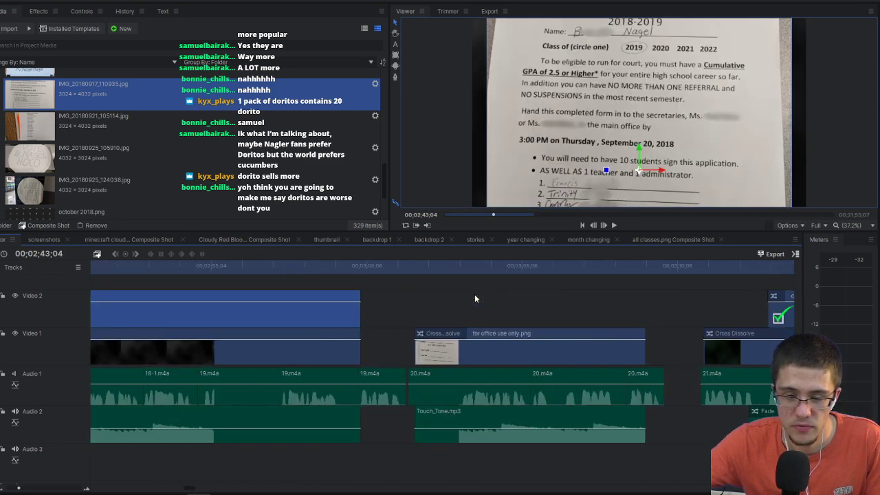
pyautogui.click(499, 266)
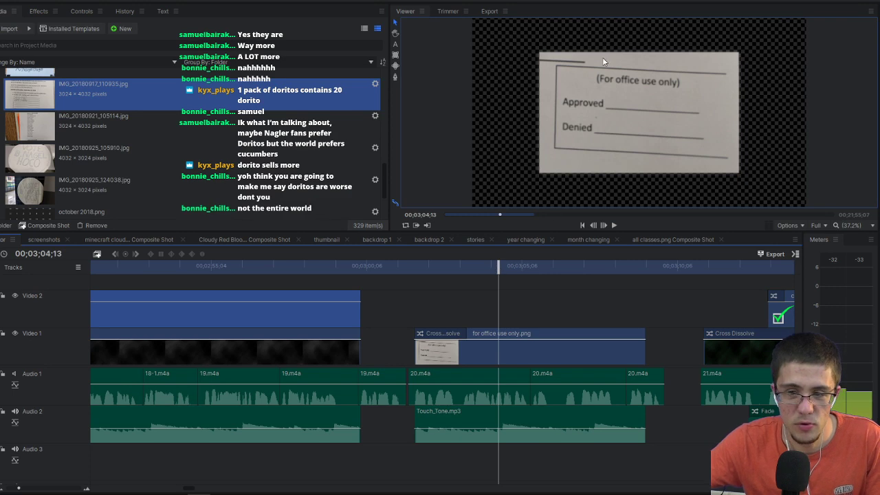
pyautogui.click(307, 266)
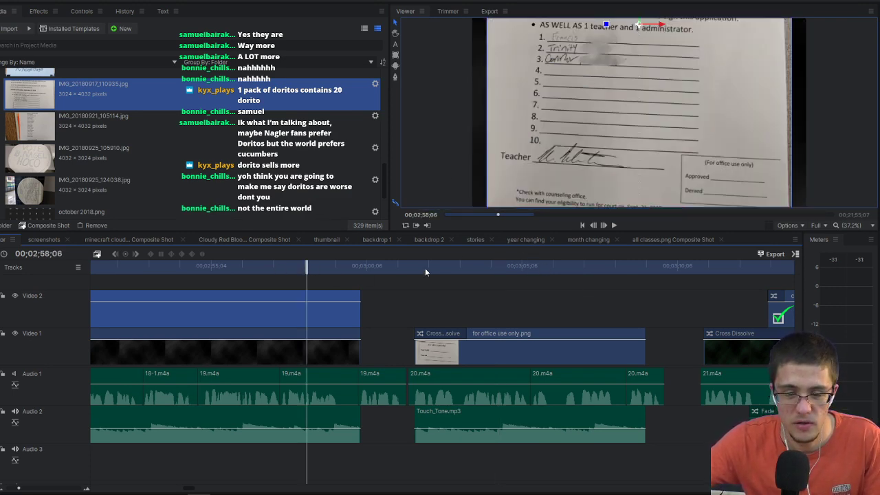
# Step: View the check mark box at 00;03;15;08, and play the class totals reveal from 00;03;20;00 to 00;03;21;18
pyautogui.hscroll(10, 420, 275)
pyautogui.click(310, 269)
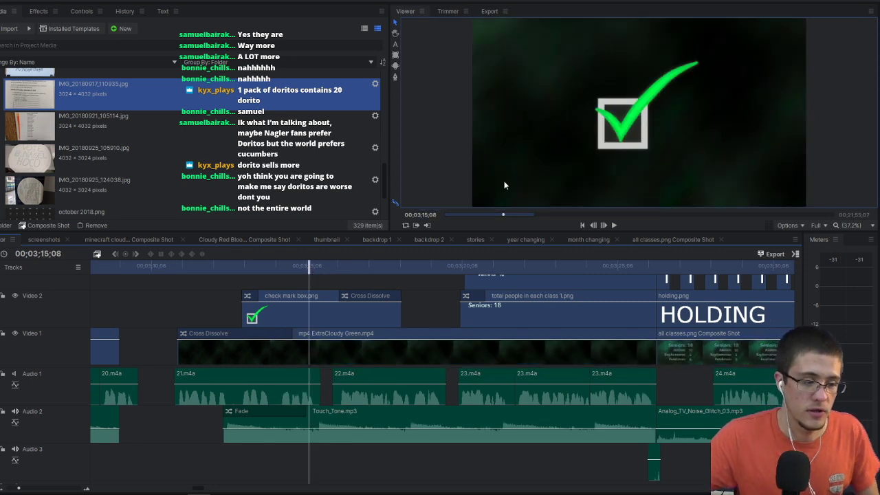
pyautogui.click(456, 268)
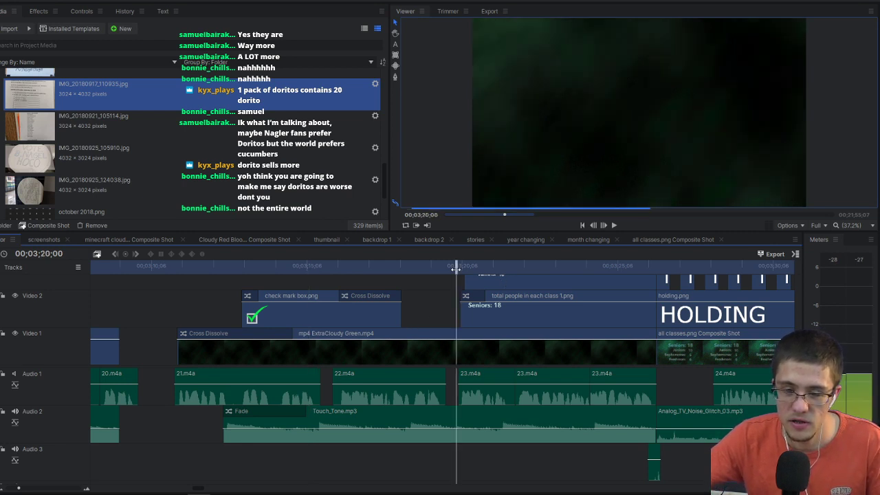
pyautogui.press('space')
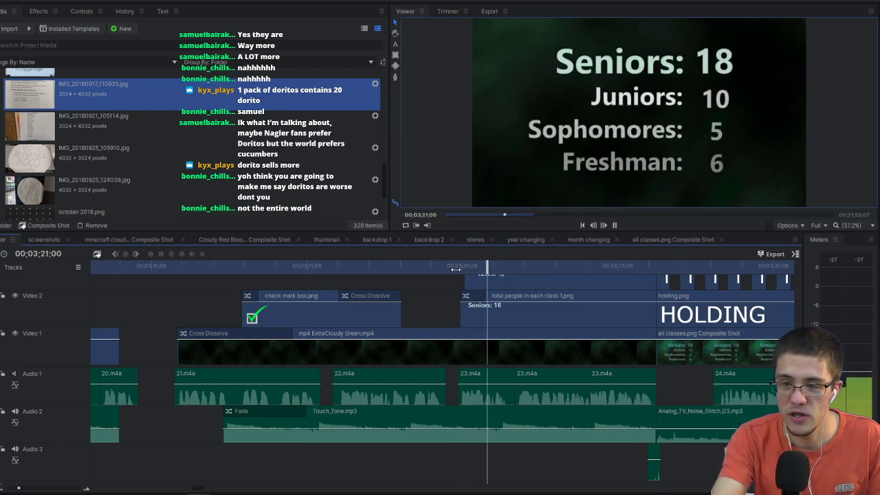
pyautogui.press('space')
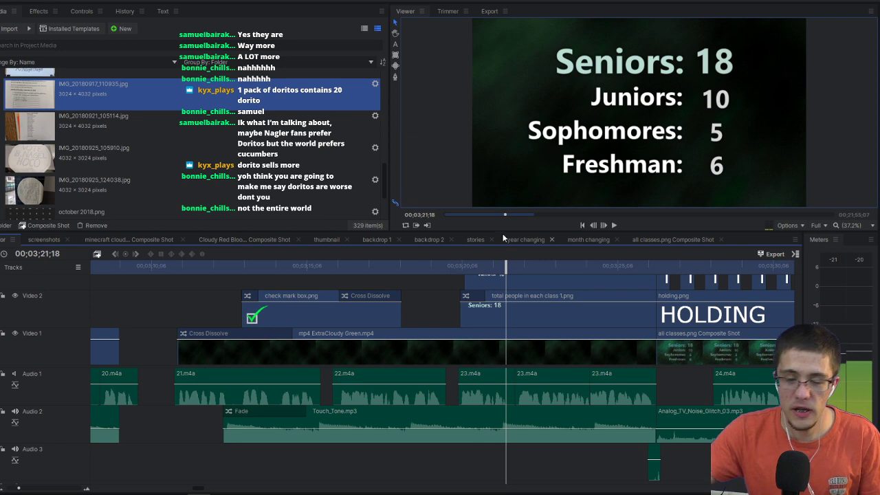
# Step: Show the transform properties of the total people in each class 1.png clip and check its Position animation from 00;03;20;04 to 00;03;20;28
pyautogui.click(525, 297)
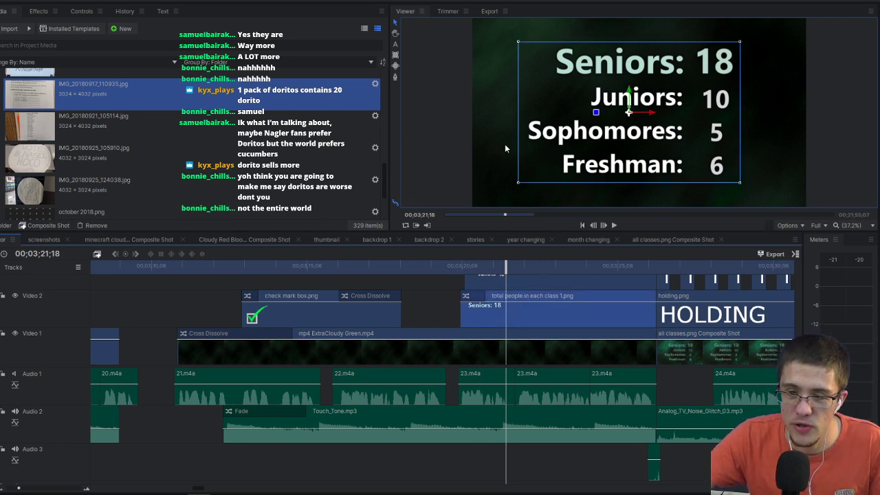
pyautogui.click(83, 12)
pyautogui.click(3, 94)
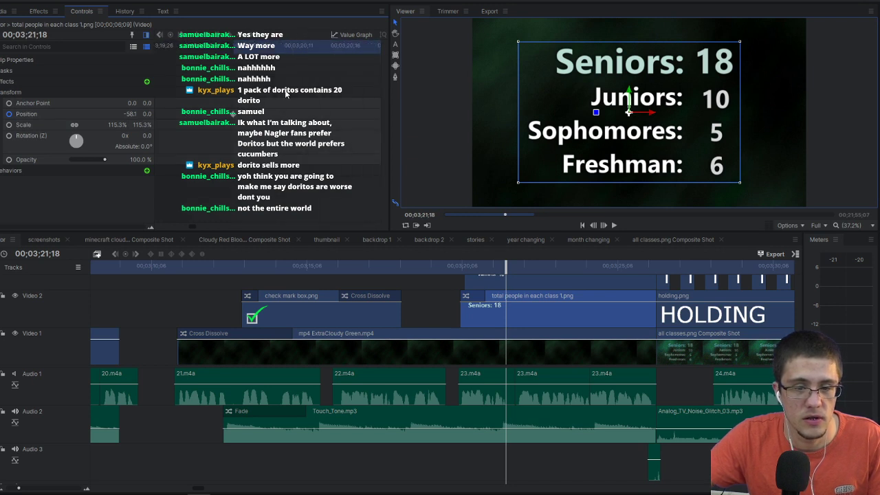
pyautogui.press('Up')
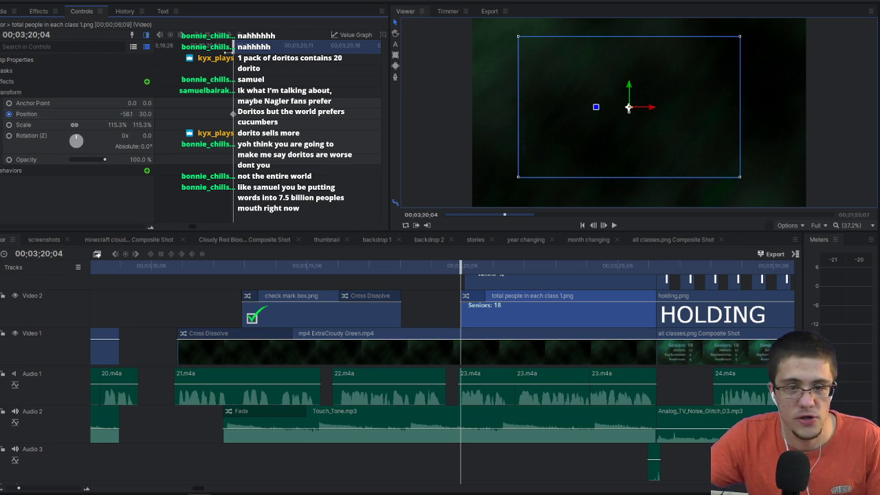
pyautogui.moveTo(227, 50); pyautogui.dragTo(230, 86)
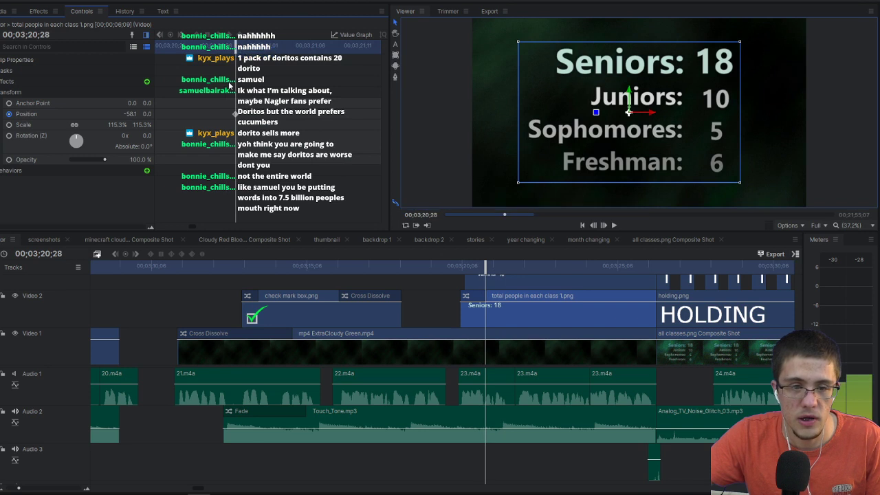
# Step: Try constant interpolation on the class totals clip's Position keyframe at 00;03;20;28, and switch the keyframe back to its smoothed type
pyautogui.click(235, 113)
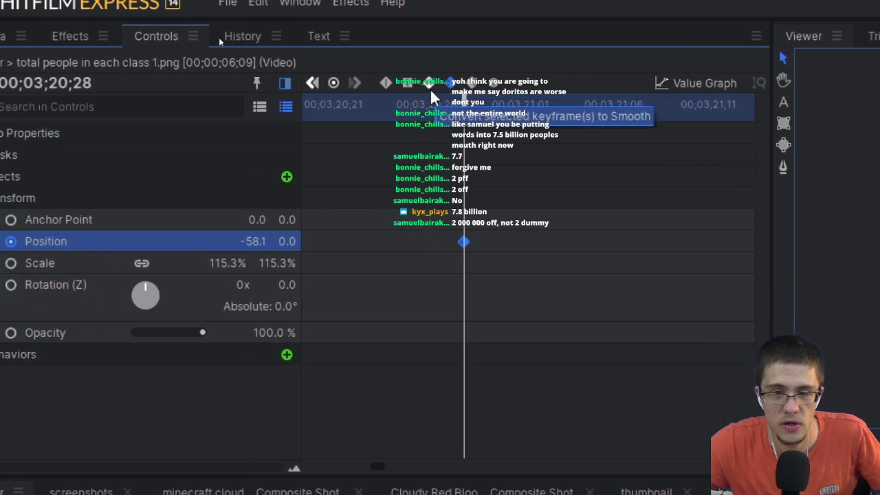
pyautogui.click(410, 83)
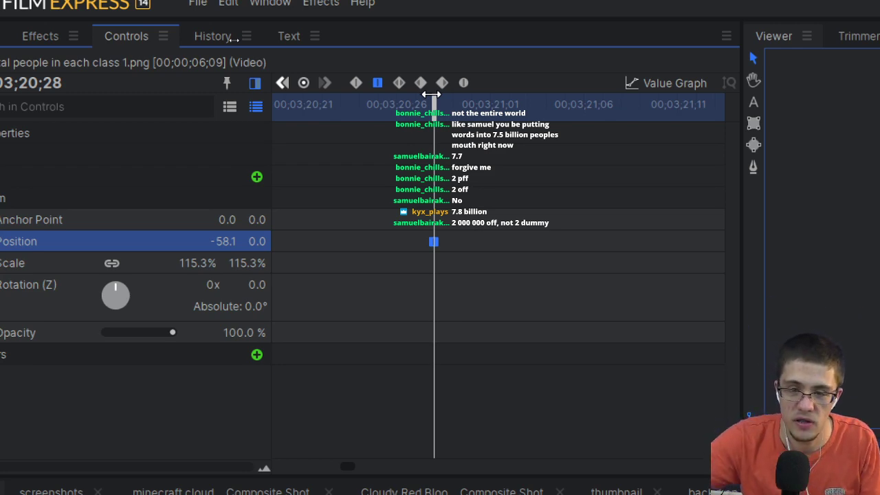
pyautogui.click(426, 82)
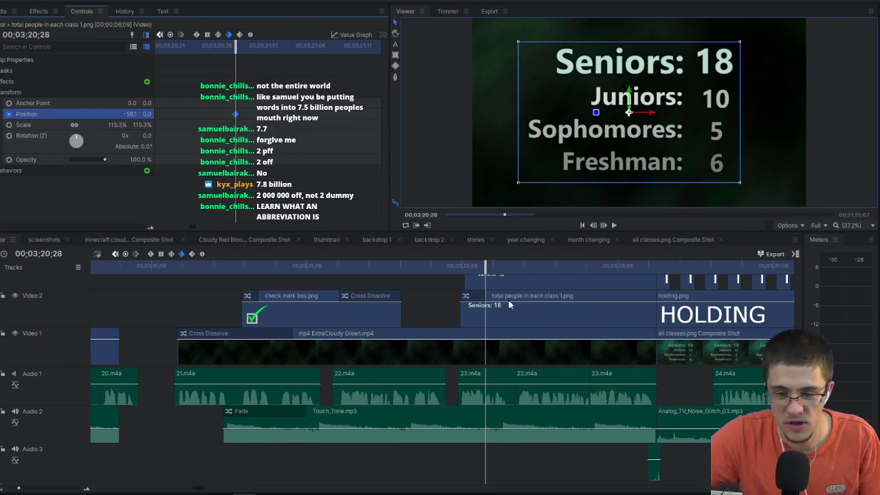
# Step: Review the HOLDING overlay at 00;03;27;06 and its fade into the "I will embarrass myself" text at 00;03;37;07, ending at 00;03;39;17
pyautogui.scroll(-5, 540, 318)
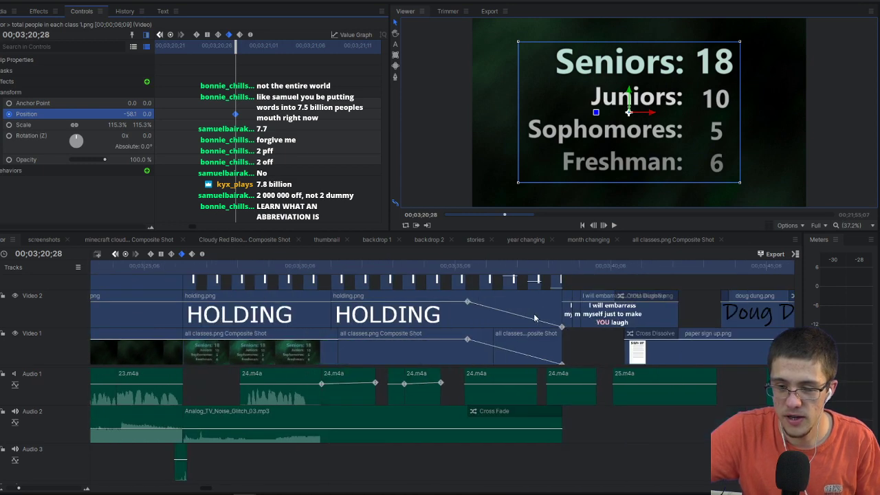
pyautogui.click(207, 266)
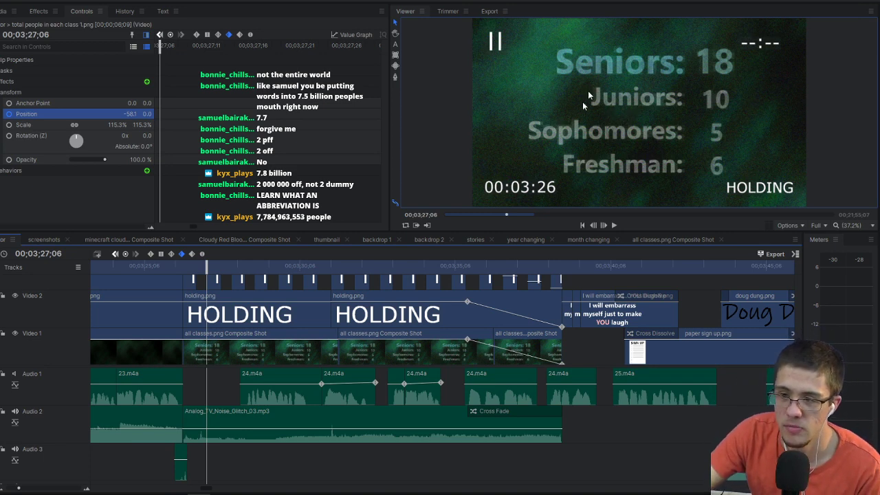
pyautogui.click(519, 264)
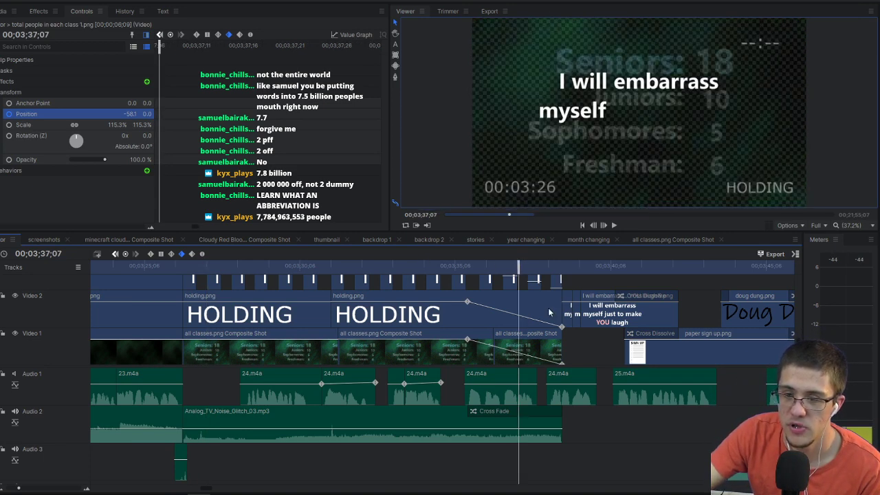
pyautogui.moveTo(550, 273); pyautogui.dragTo(597, 266)
# Step: Scrub to the sign-up sheet scene at 00;03;44;21 and select the doug dung.png clip
pyautogui.scroll(-5, 370, 285)
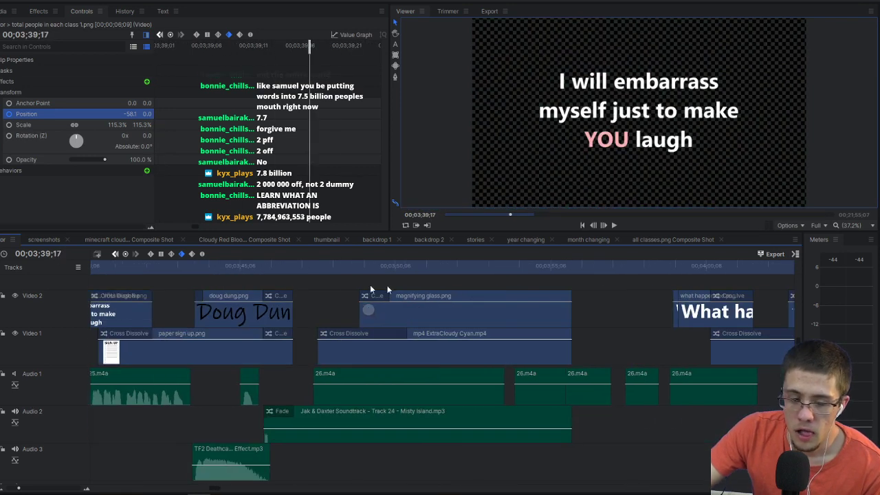
pyautogui.click(175, 273)
pyautogui.moveTo(176, 273); pyautogui.dragTo(224, 275)
pyautogui.click(227, 297)
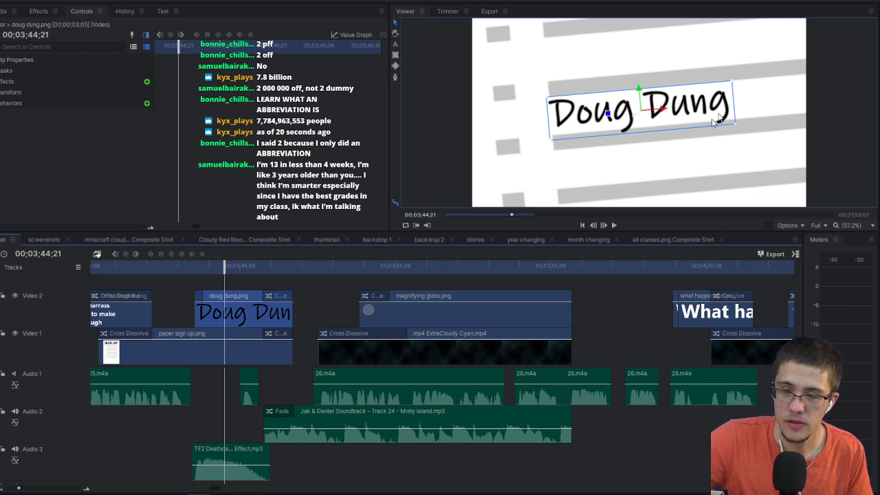
# Step: Select the paper sign up.png clip, inspect it with the viewer at 25%, and clear the selection
pyautogui.click(858, 95)
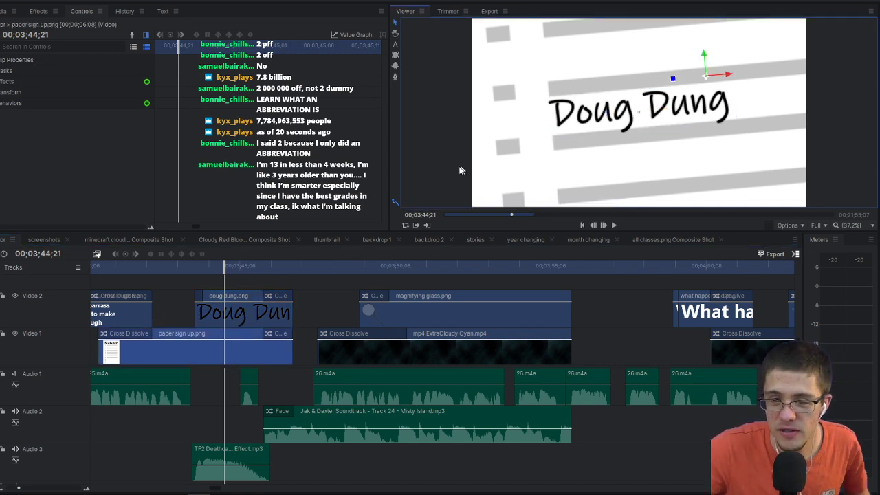
pyautogui.scroll(-1, 449, 171)
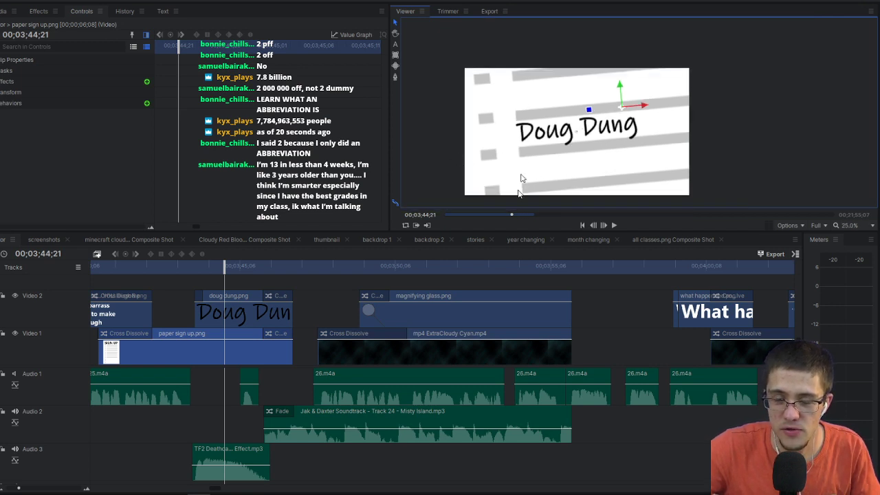
pyautogui.click(620, 324)
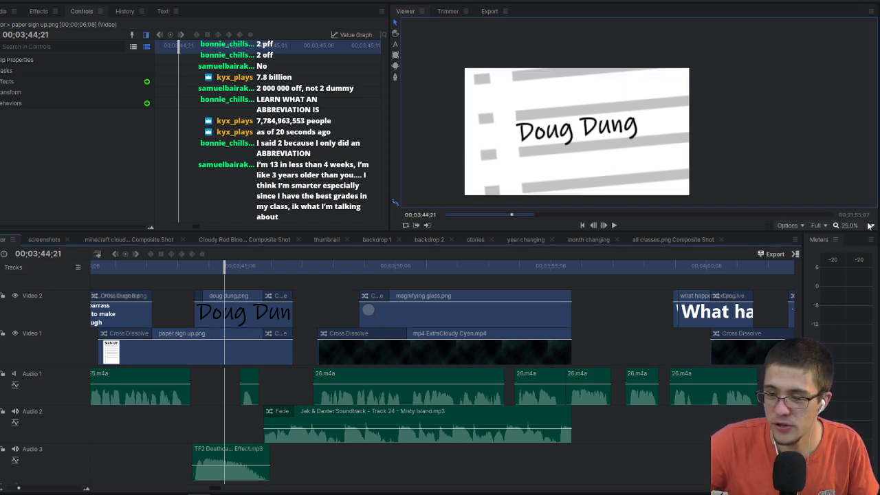
# Step: Fit the preview to the viewer and review the magnifying glass and first quote clips on the timeline
pyautogui.scroll(1, 450, 170)
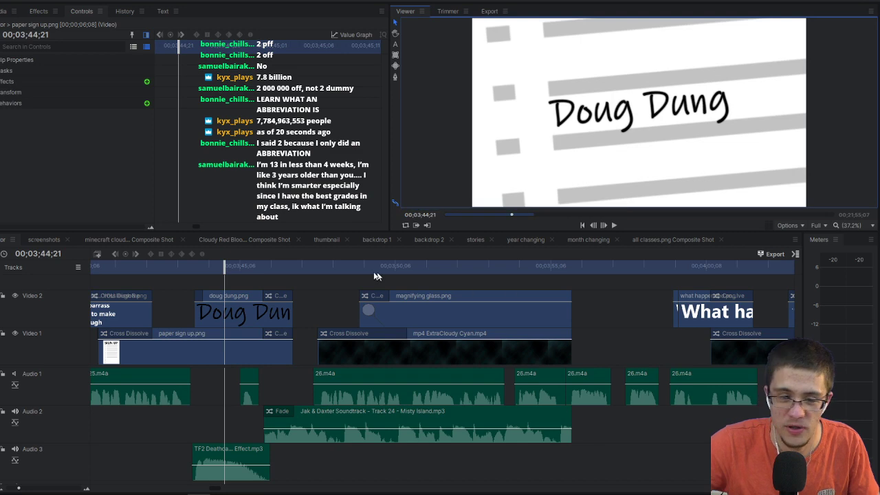
pyautogui.moveTo(342, 267); pyautogui.dragTo(400, 268)
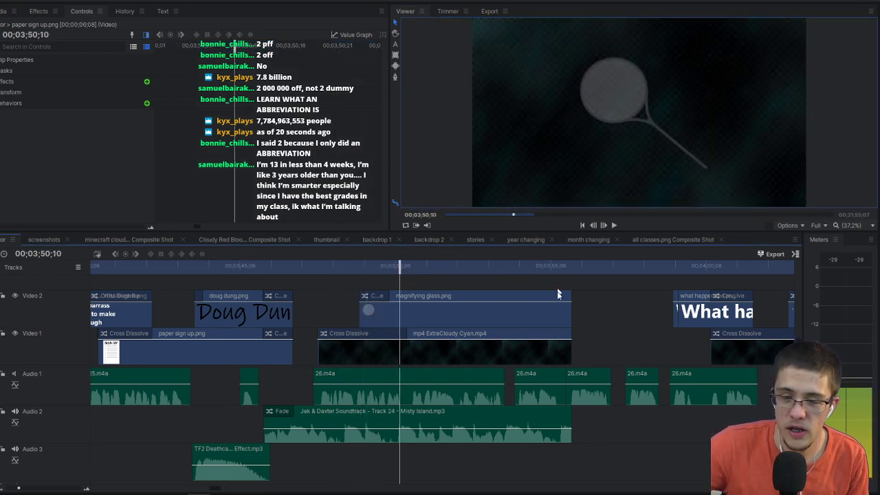
pyautogui.hscroll(5, 560, 292)
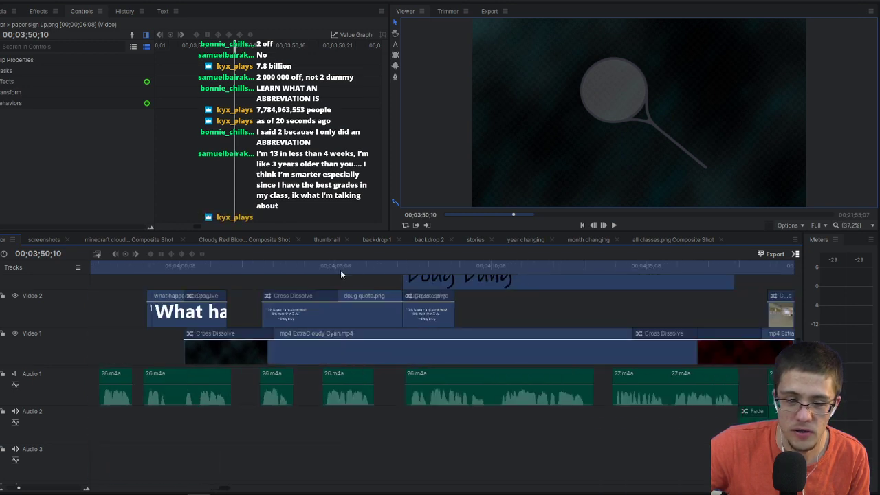
pyautogui.click(359, 267)
pyautogui.hscroll(5, 409, 274)
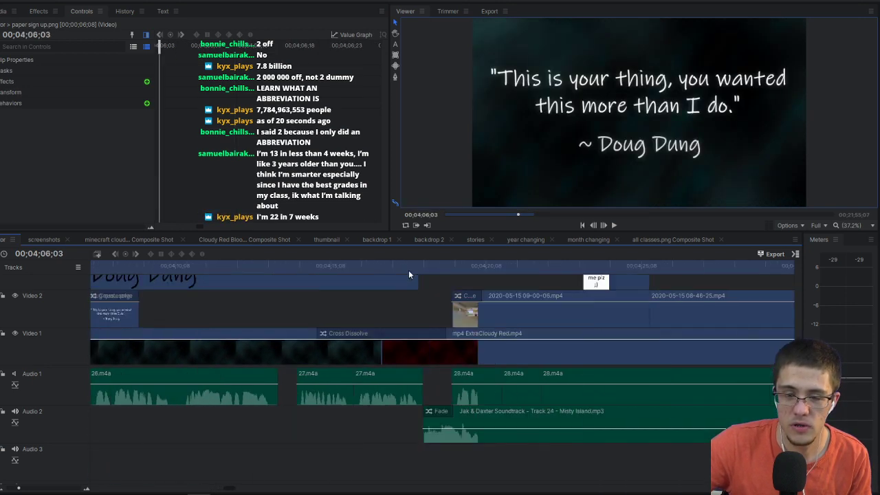
# Step: Select the second quote clip on Video 2 and inspect the effects applied to it
pyautogui.hscroll(-8, 328, 269)
pyautogui.moveTo(466, 267); pyautogui.dragTo(513, 272)
pyautogui.click(541, 316)
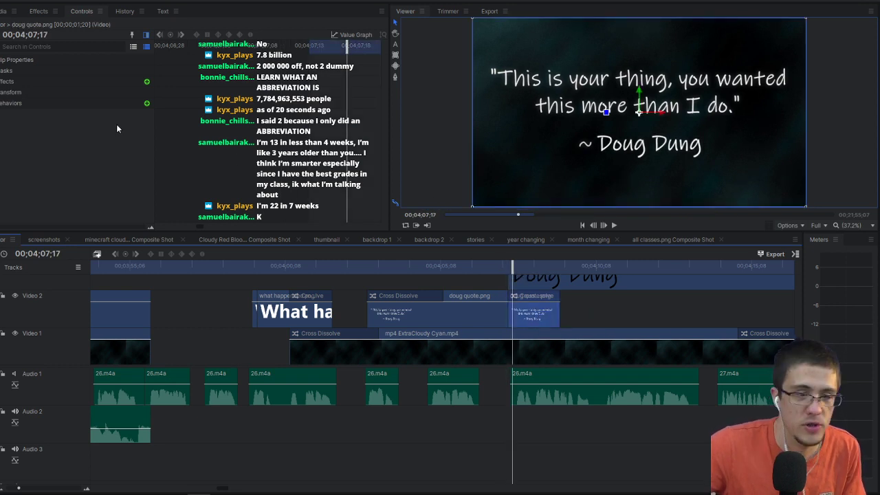
pyautogui.click(3, 81)
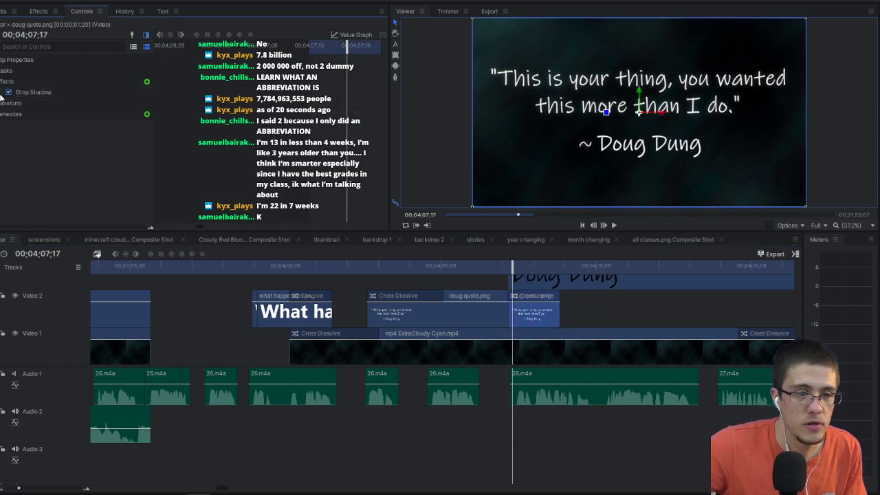
pyautogui.click(2, 93)
pyautogui.click(4, 81)
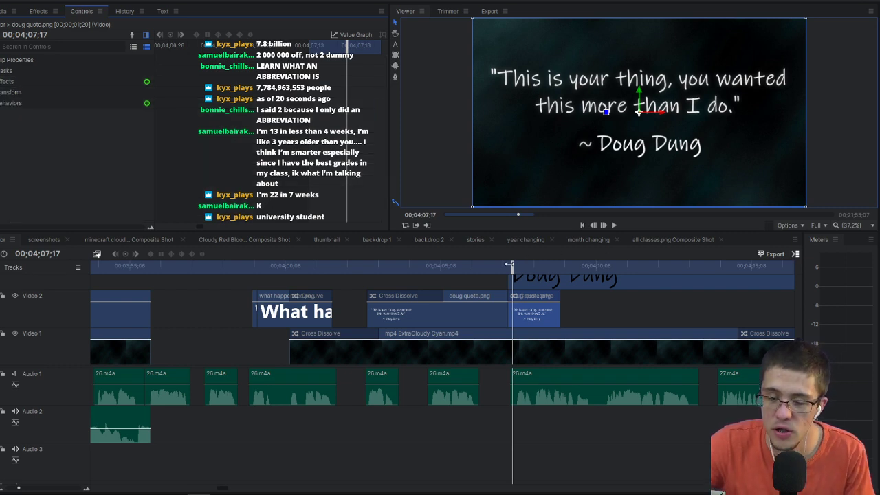
pyautogui.moveTo(510, 263); pyautogui.dragTo(567, 290)
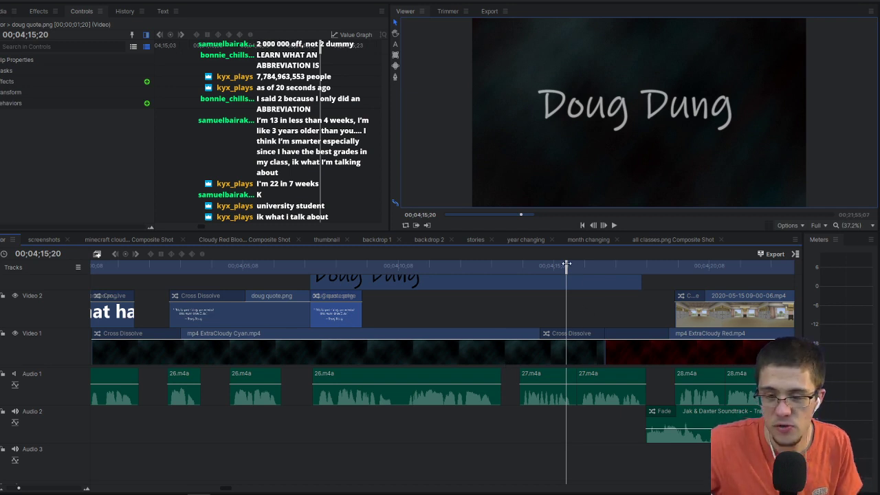
pyautogui.moveTo(567, 264); pyautogui.dragTo(719, 286)
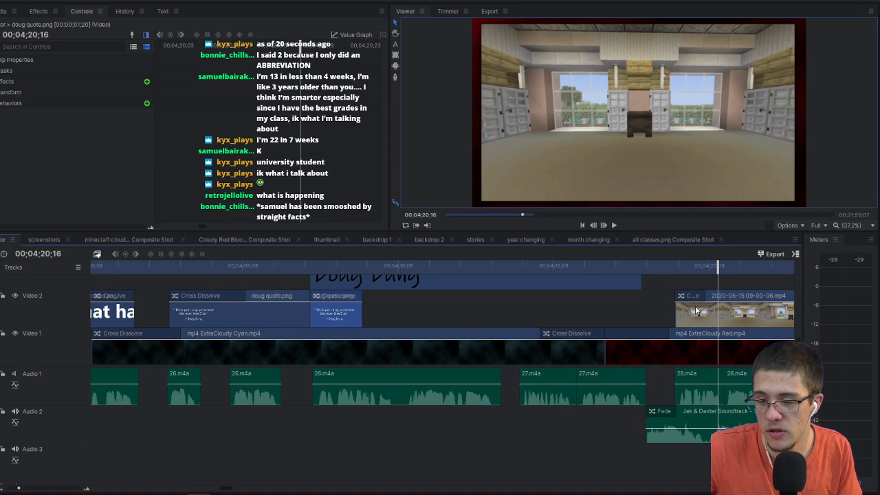
pyautogui.hscroll(5, 618, 290)
pyautogui.hscroll(-3, 617, 289)
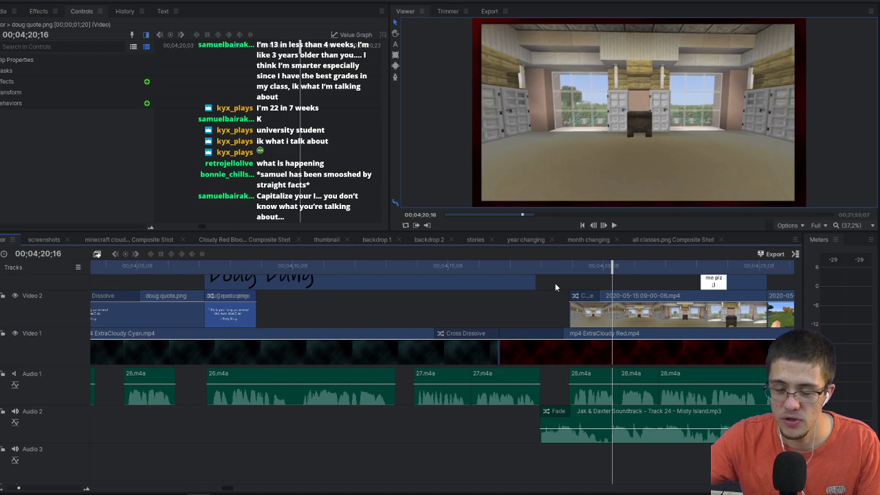
# Step: Compare the frame at vote 4 me.png with the Video 3 track hidden and shown
pyautogui.hscroll(5, 555, 283)
pyautogui.moveTo(297, 267); pyautogui.dragTo(347, 268)
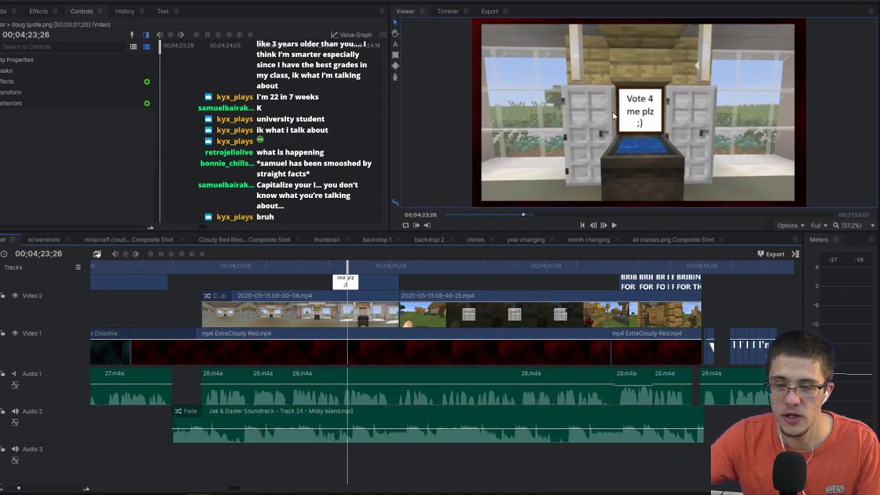
pyautogui.scroll(2, 31, 288)
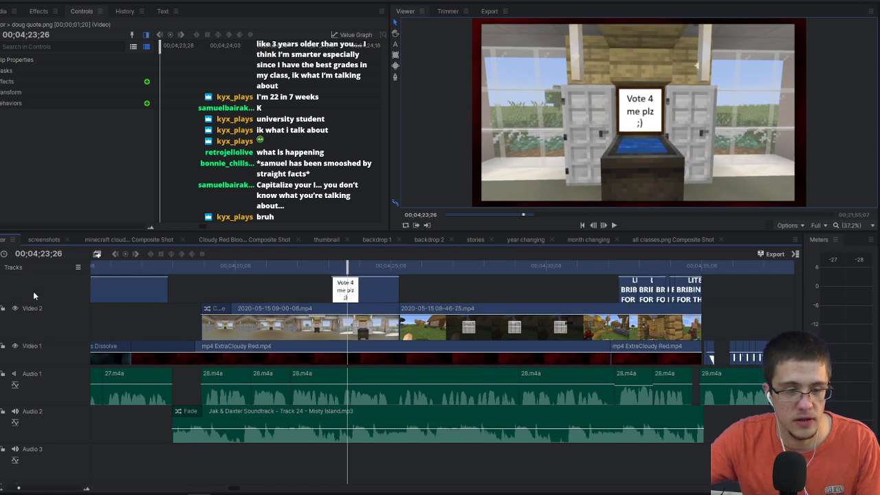
pyautogui.click(16, 297)
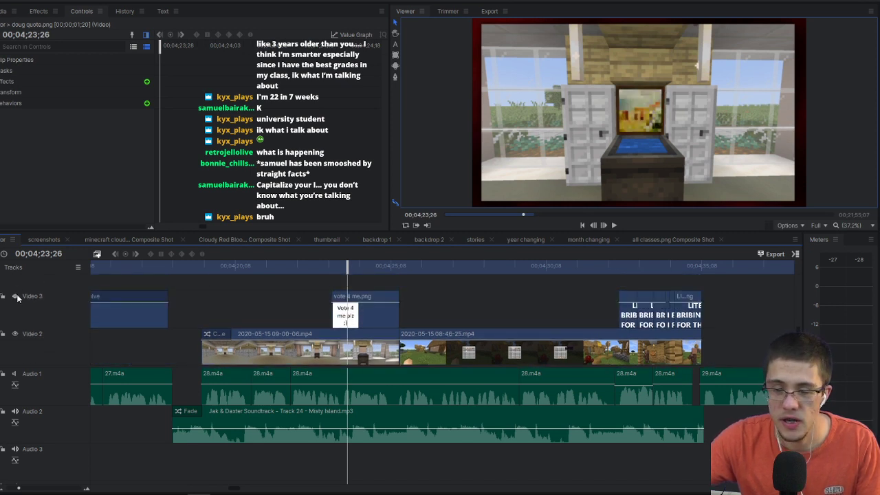
pyautogui.click(16, 297)
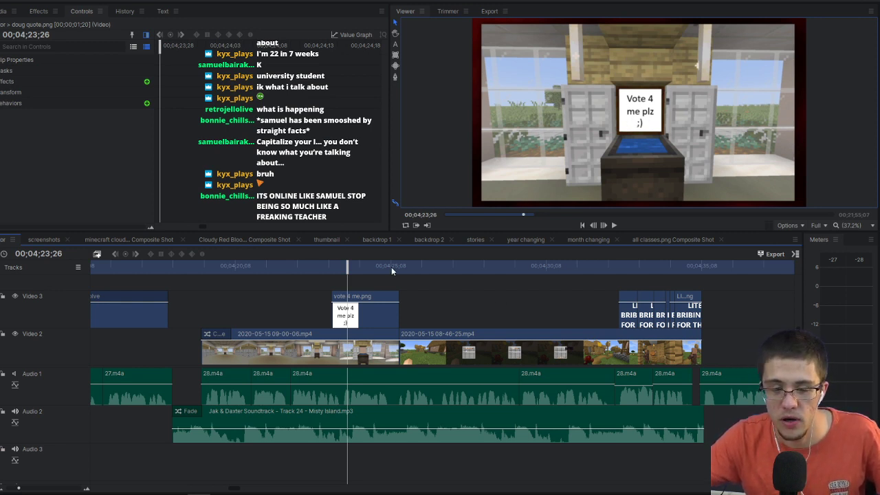
pyautogui.moveTo(391, 270); pyautogui.dragTo(473, 272)
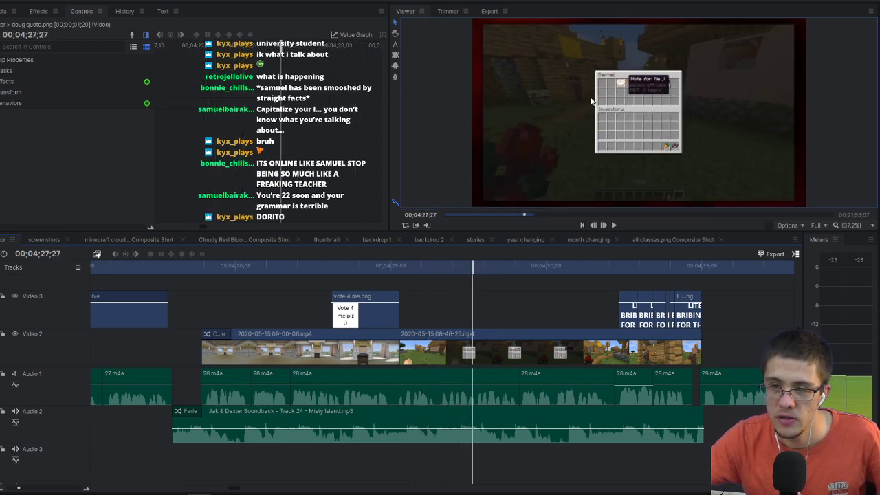
pyautogui.scroll(6, 591, 101)
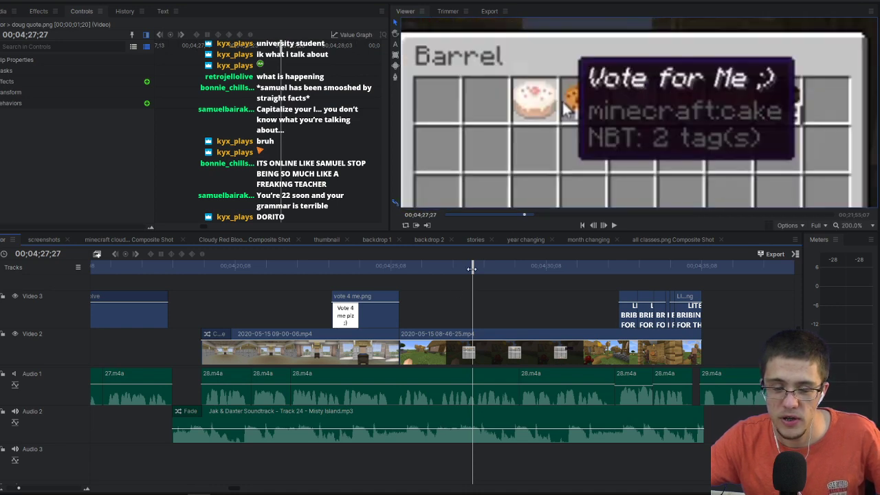
pyautogui.moveTo(477, 270); pyautogui.dragTo(535, 288)
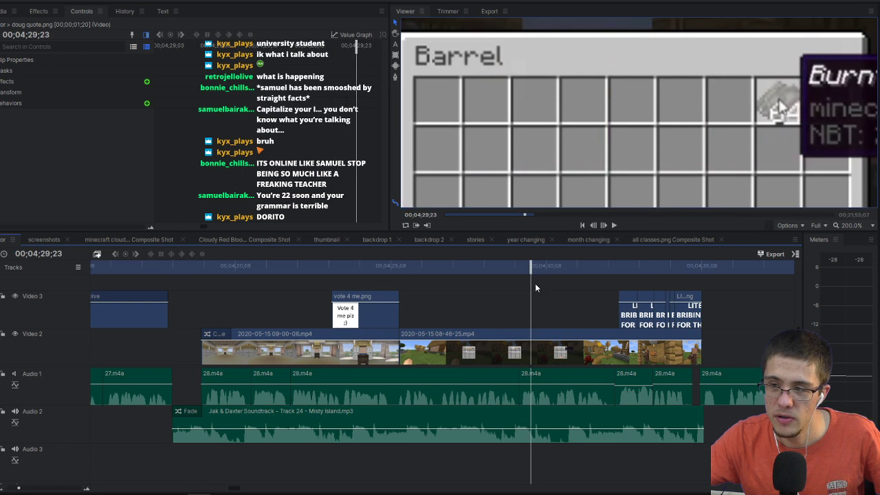
pyautogui.moveTo(665, 141); pyautogui.dragTo(533, 158)
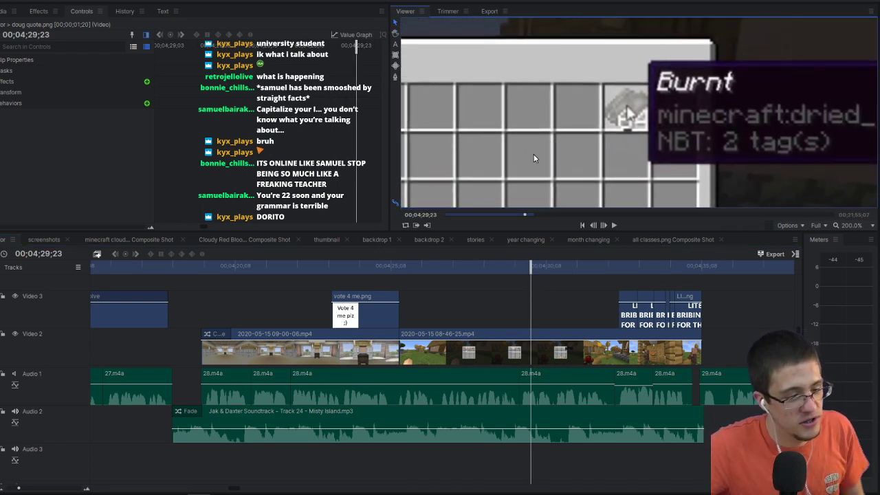
pyautogui.click(871, 226)
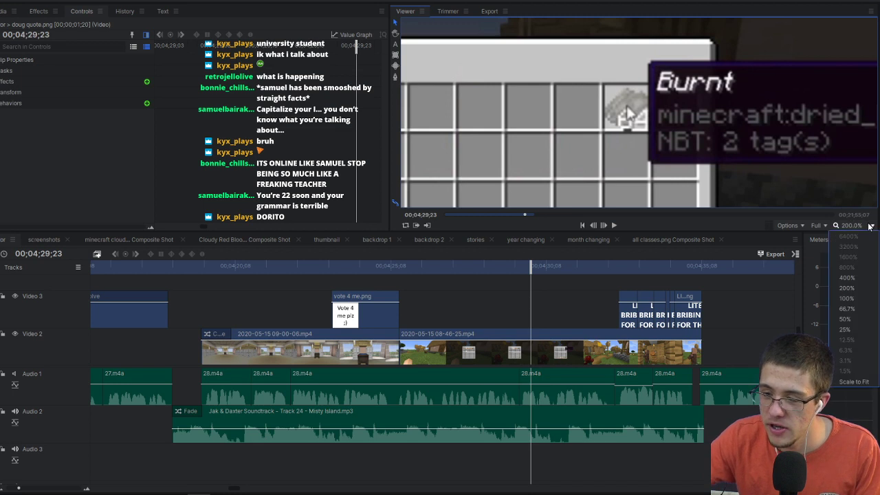
pyautogui.click(861, 381)
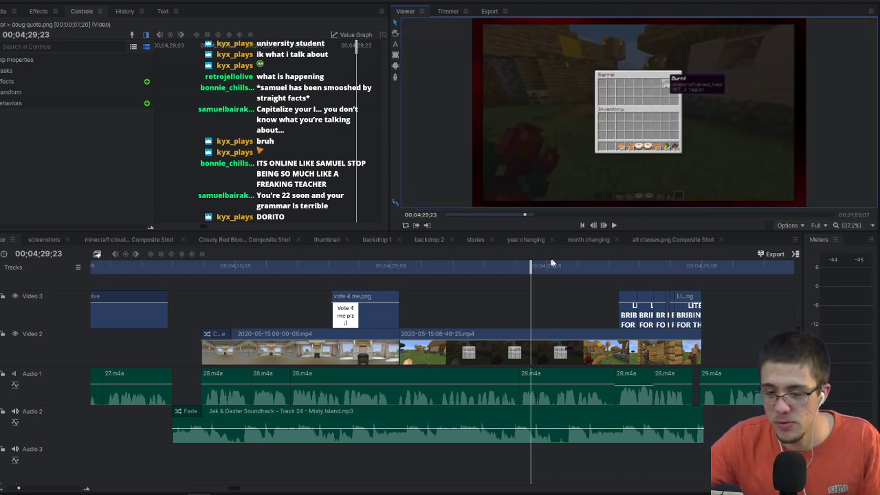
pyautogui.moveTo(588, 267); pyautogui.dragTo(716, 287)
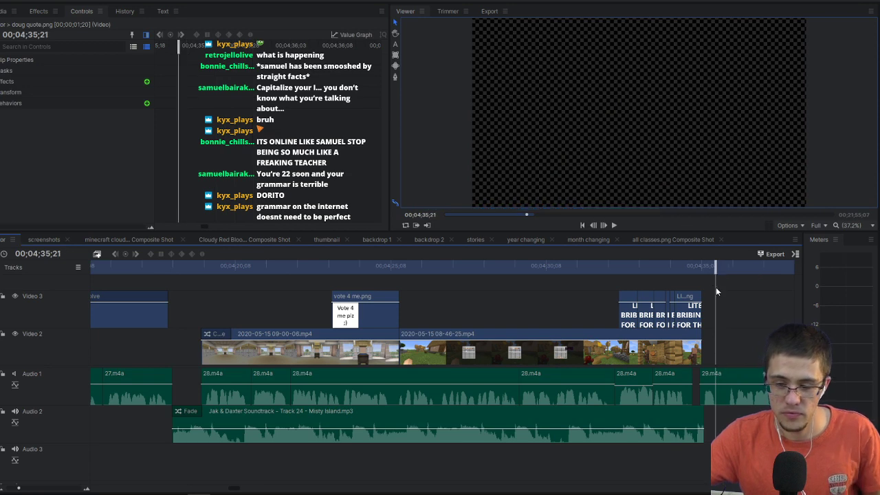
pyautogui.click(4, 11)
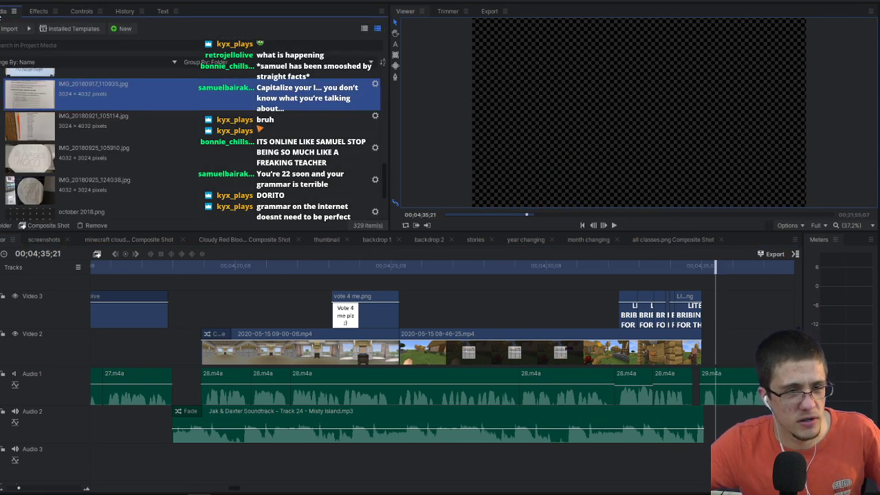
pyautogui.scroll(3, 72, 151)
pyautogui.scroll(10, 42, 146)
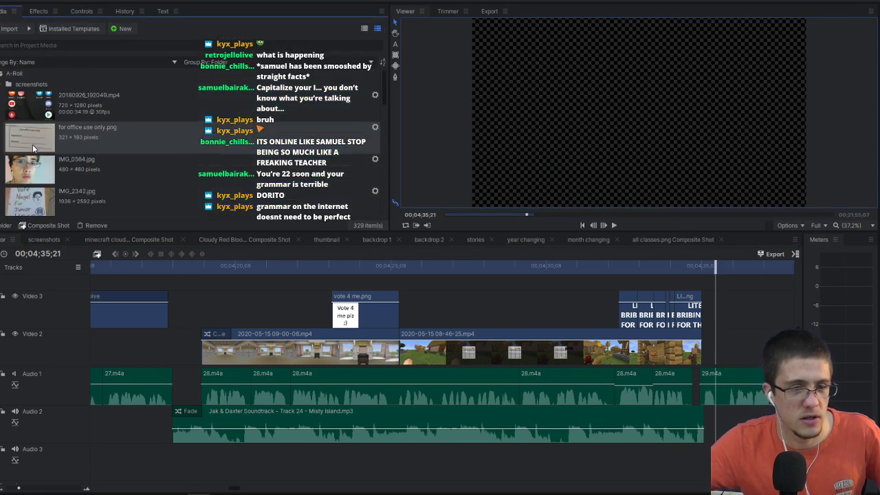
pyautogui.click(14, 95)
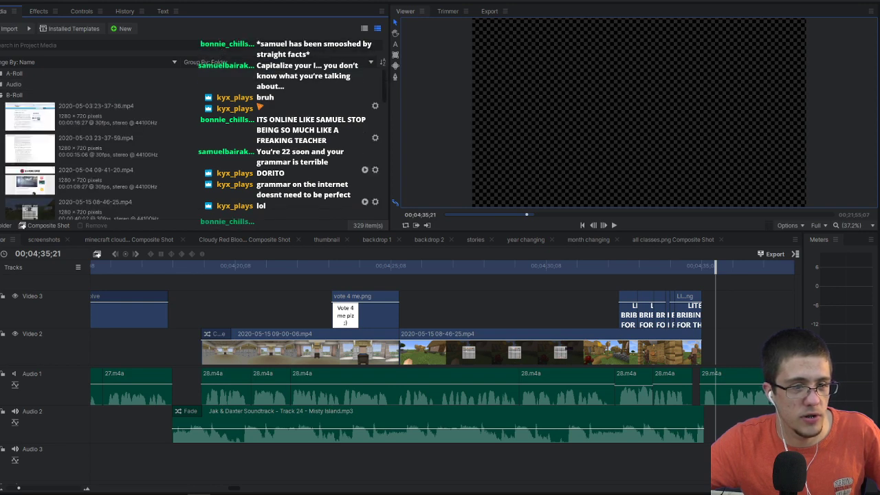
pyautogui.click(40, 156)
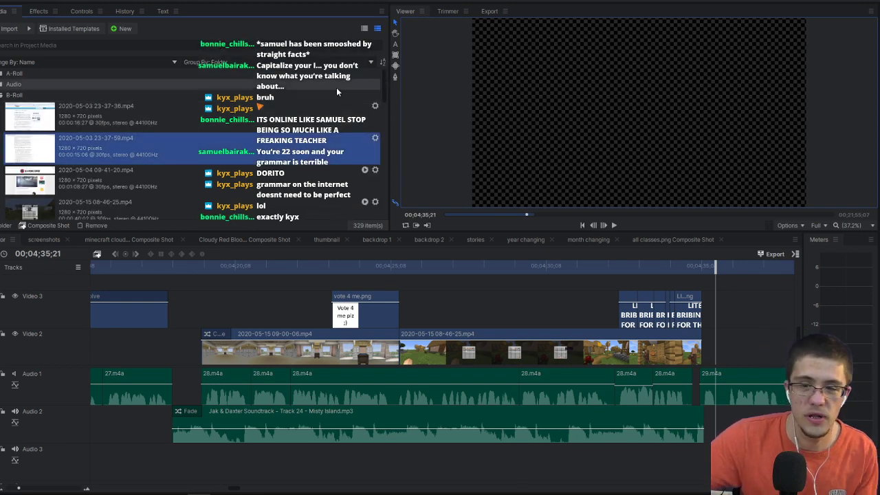
pyautogui.click(449, 12)
pyautogui.click(95, 124)
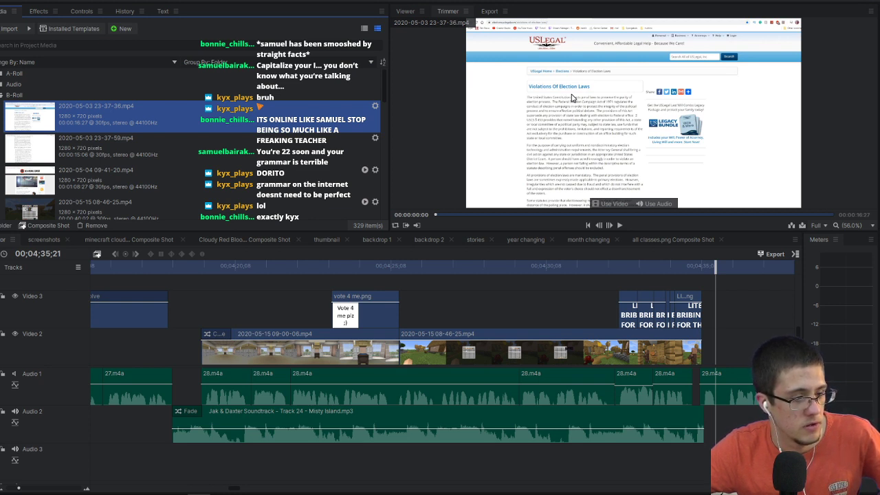
pyautogui.click(405, 11)
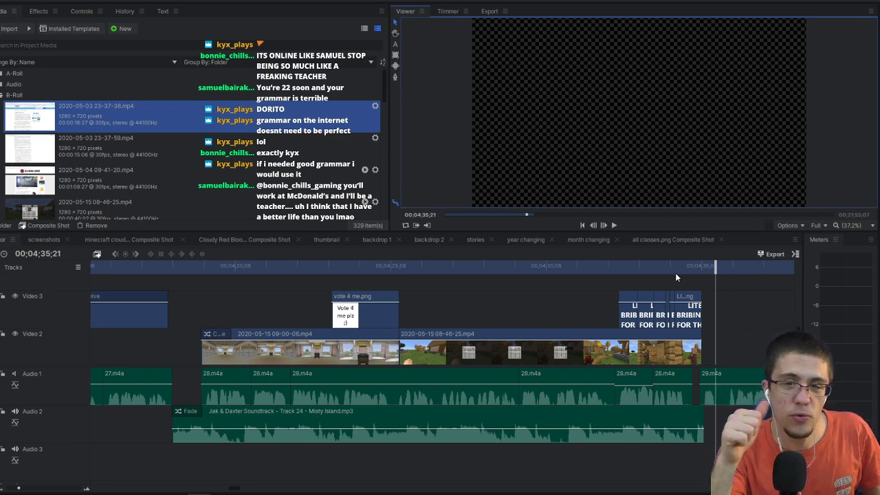
# Step: Review the timeline from the villager shot to the gray circle, rectangle and square images on Video 3
pyautogui.click(605, 267)
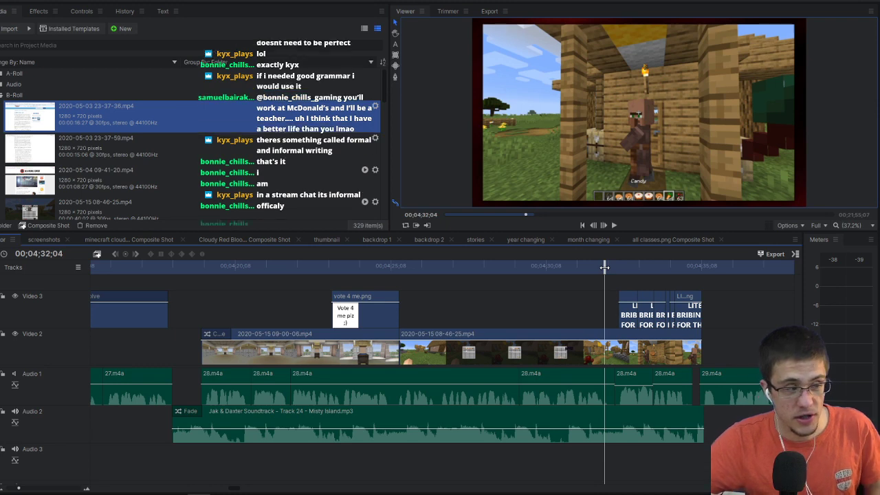
pyautogui.hscroll(5, 611, 306)
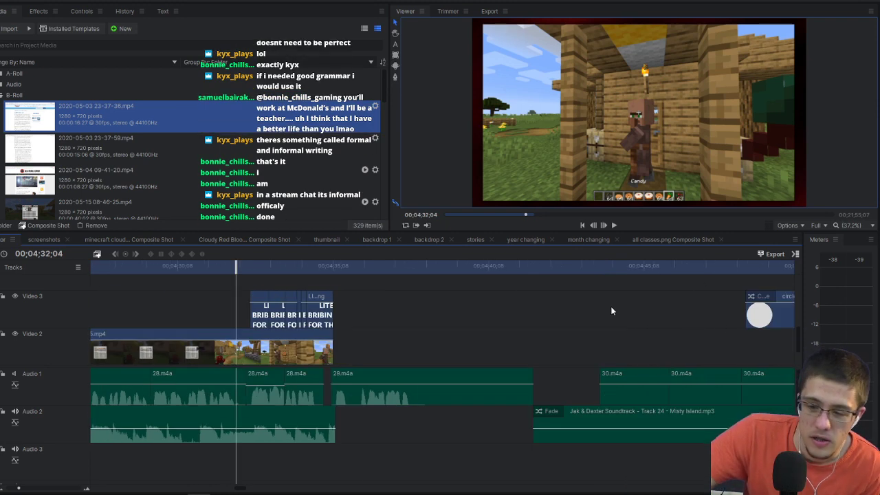
pyautogui.hscroll(5, 533, 297)
pyautogui.scroll(-2, 397, 325)
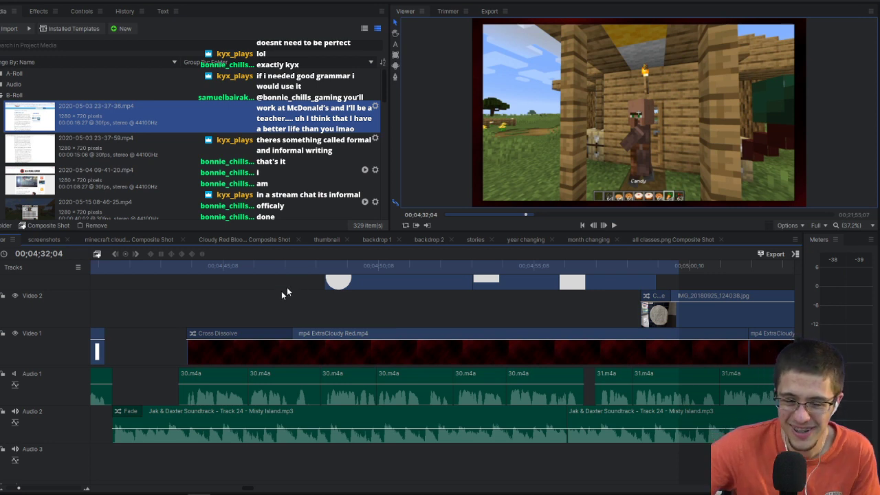
pyautogui.scroll(1, 289, 303)
pyautogui.click(380, 267)
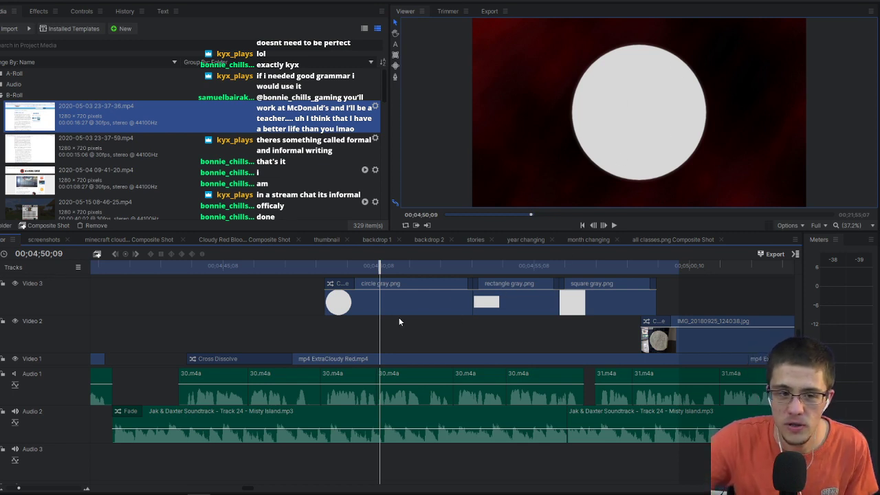
pyautogui.click(511, 265)
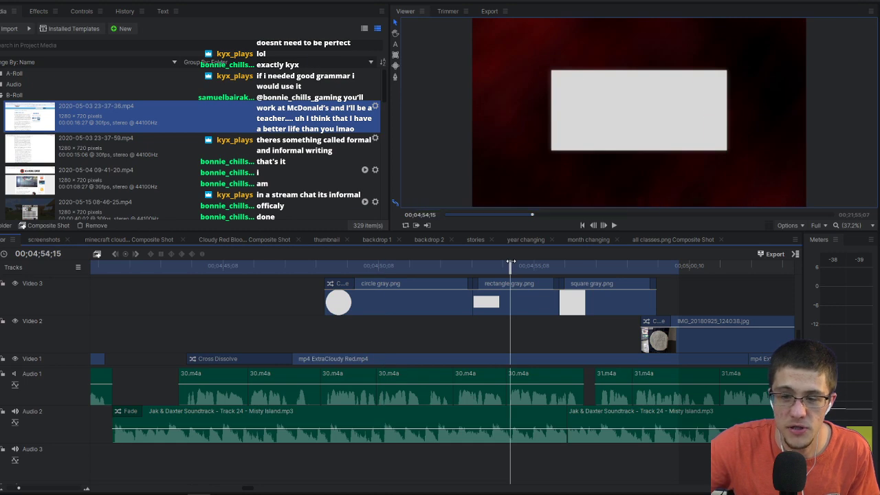
pyautogui.click(598, 268)
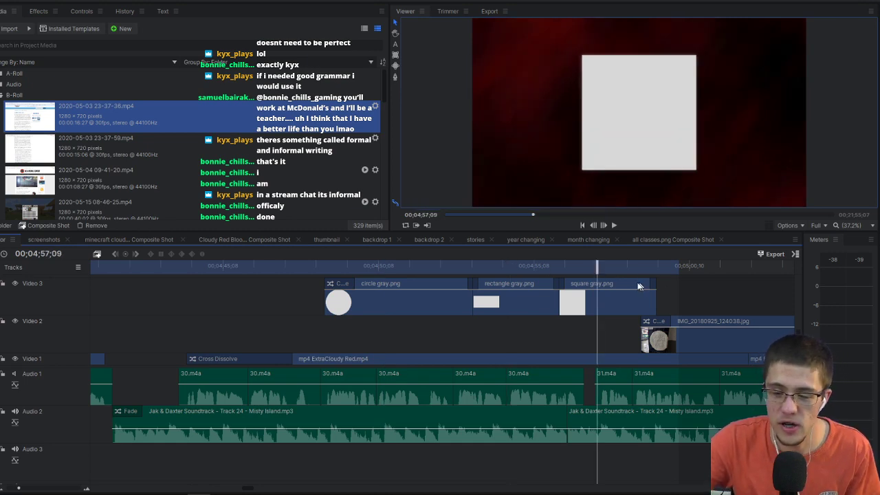
# Step: Step the playhead to 00;04;59;26 to view the poster photo IMG_20180925_124038.jpg after the gray shapes
pyautogui.hscroll(5, 550, 290)
pyautogui.hscroll(-2, 520, 288)
pyautogui.click(465, 266)
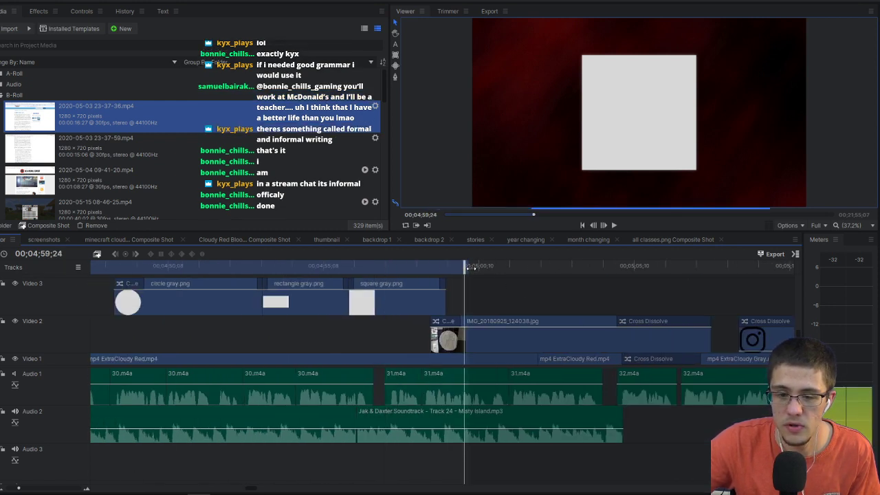
pyautogui.press('Right')
pyautogui.press('Right')
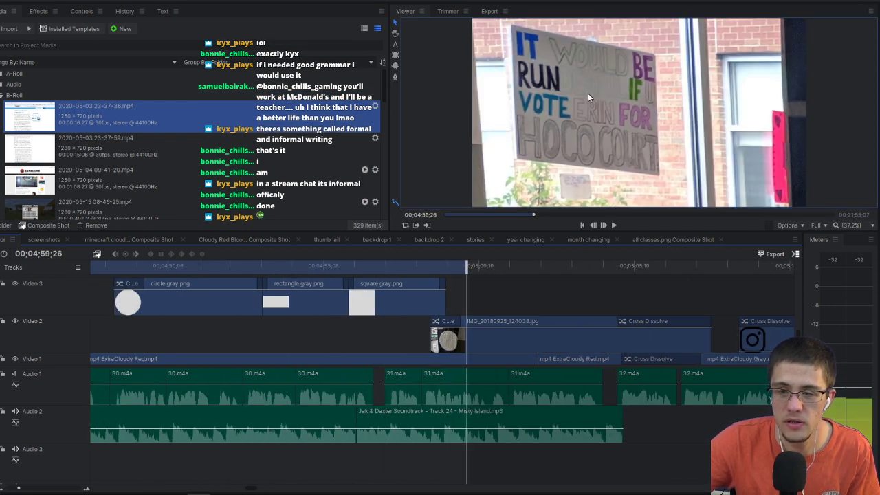
# Step: Move the playhead to 00;05;03;23, examine the round poster photo and its lettering up close, and return the preview to Scale to Fit
pyautogui.moveTo(468, 270); pyautogui.dragTo(513, 275)
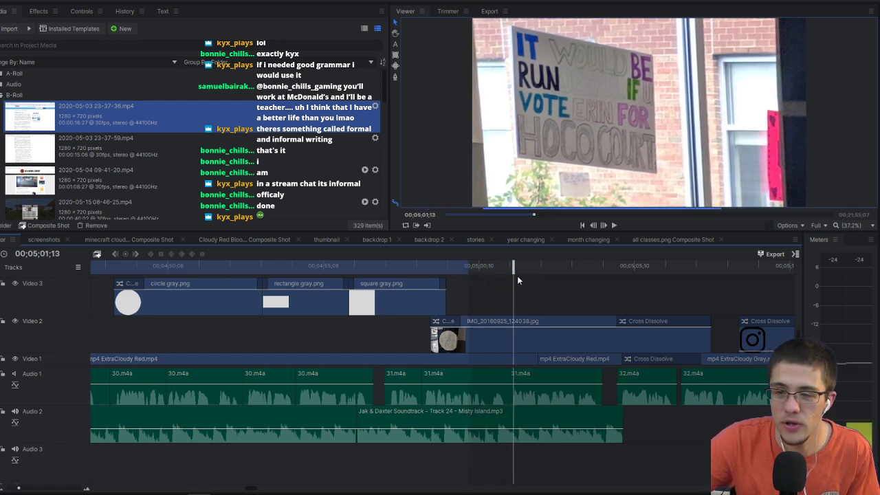
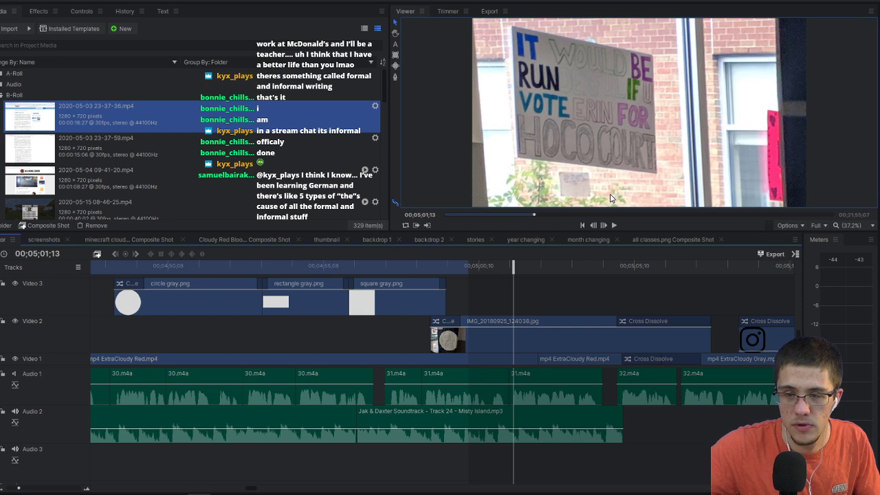
pyautogui.click(585, 270)
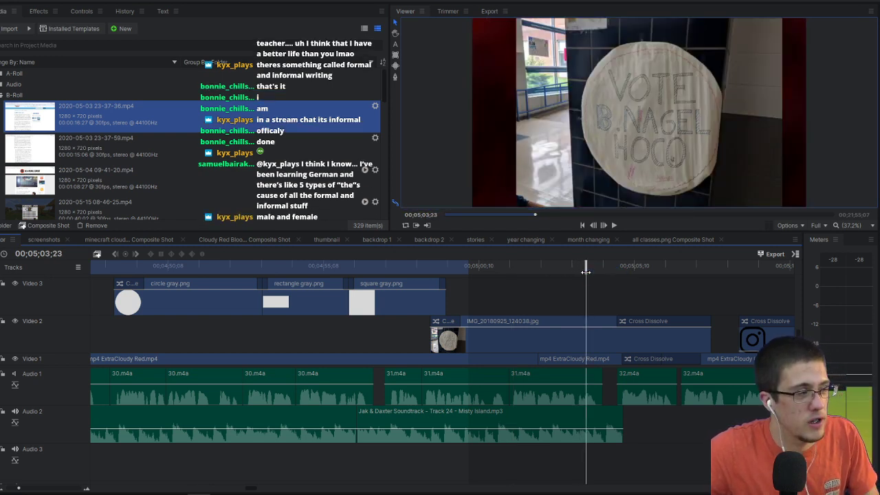
pyautogui.scroll(3, 652, 130)
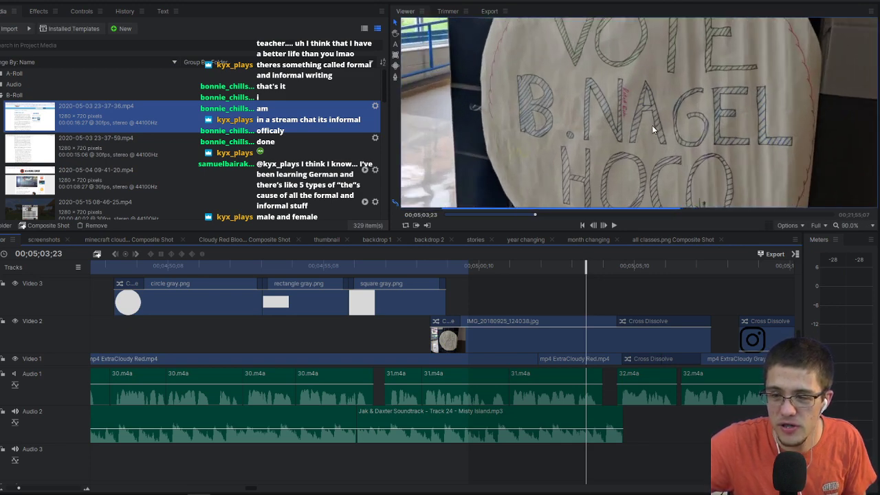
pyautogui.scroll(5, 652, 129)
pyautogui.scroll(-7, 634, 141)
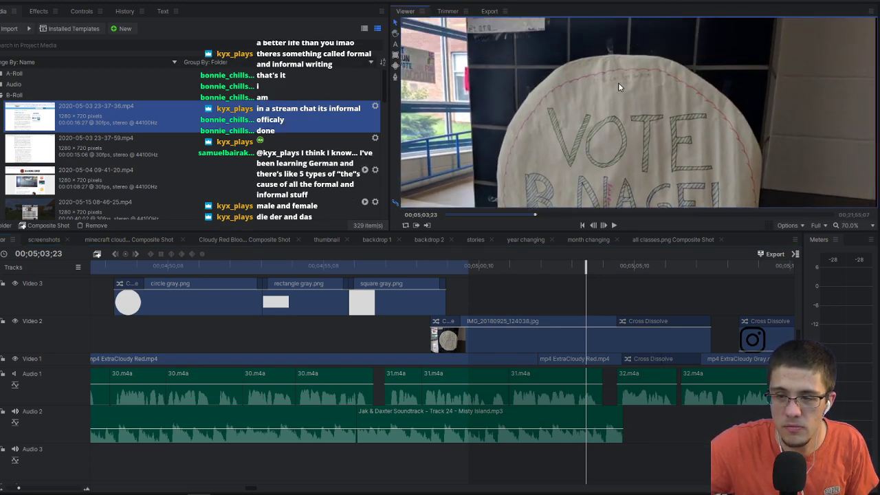
pyautogui.scroll(5, 619, 82)
pyautogui.scroll(-4, 619, 82)
pyautogui.moveTo(619, 82); pyautogui.dragTo(704, 115)
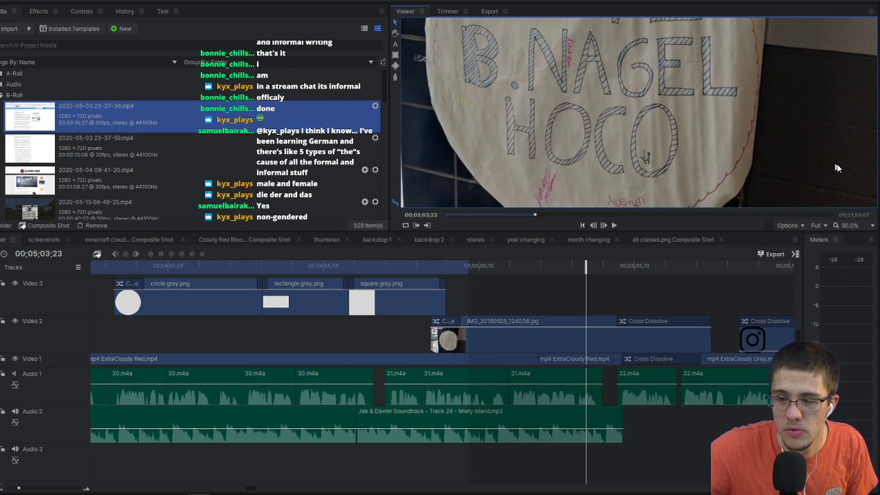
pyautogui.click(864, 231)
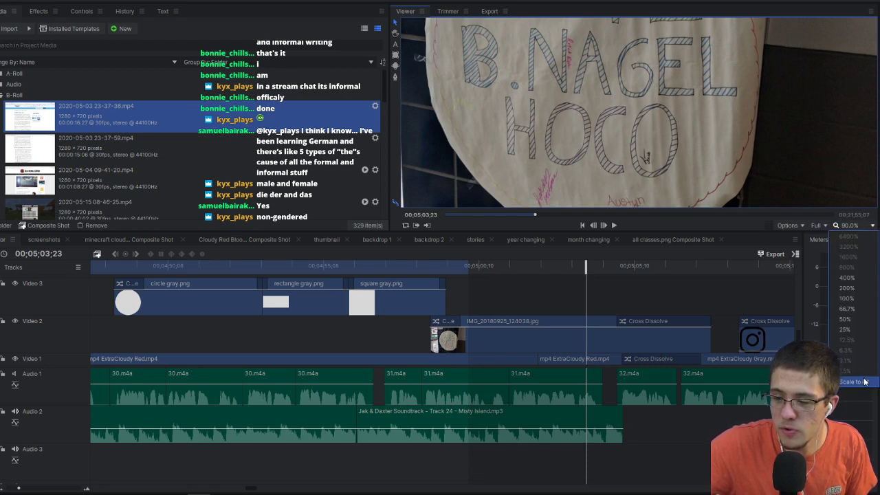
pyautogui.click(849, 237)
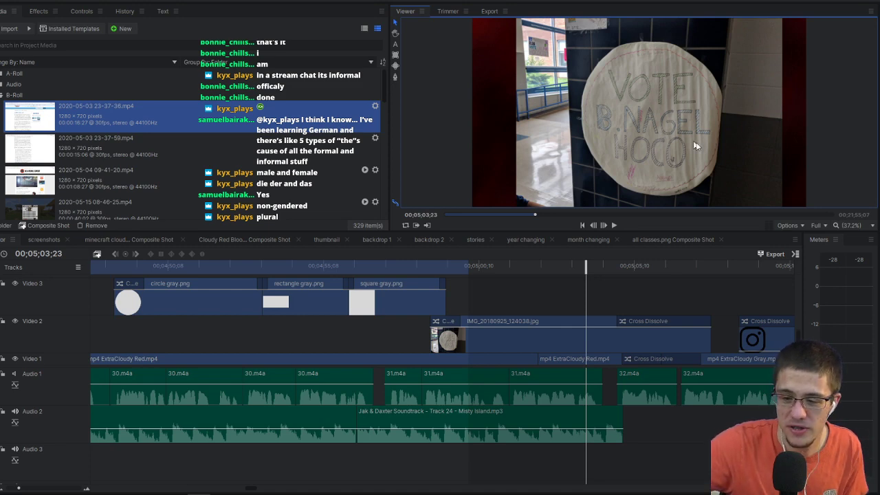
# Step: Scrub through the Instagram logo section and step the playhead back to its last frames at 00;05;12;29
pyautogui.scroll(-1, 593, 324)
pyautogui.hscroll(4, 591, 318)
pyautogui.hscroll(5, 591, 317)
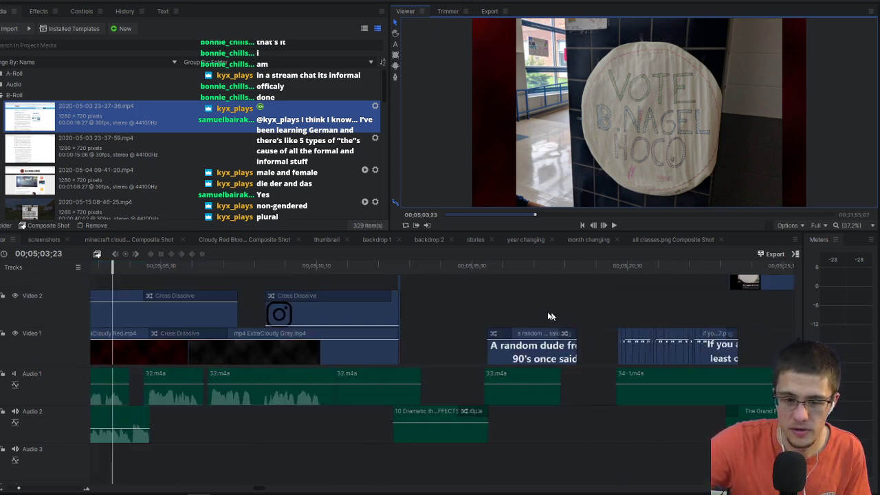
pyautogui.click(303, 265)
pyautogui.moveTo(302, 266); pyautogui.dragTo(403, 279)
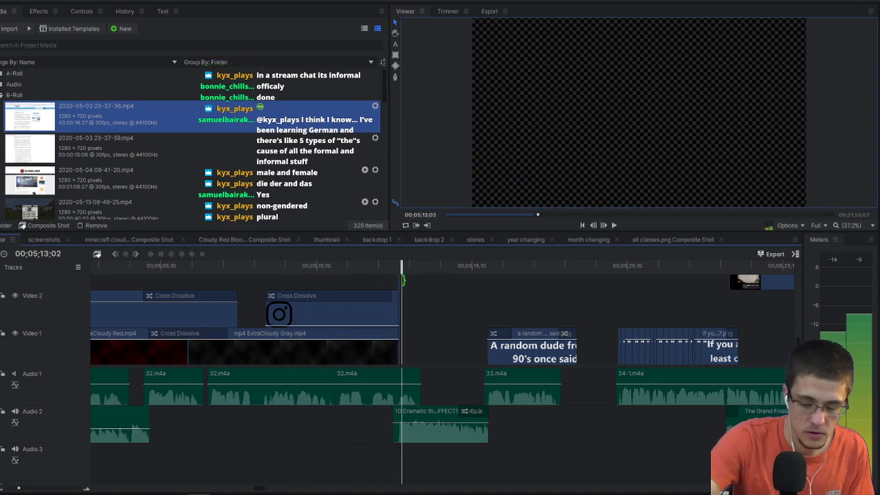
pyautogui.press('Left')
pyautogui.press('Left')
pyautogui.press('Left')
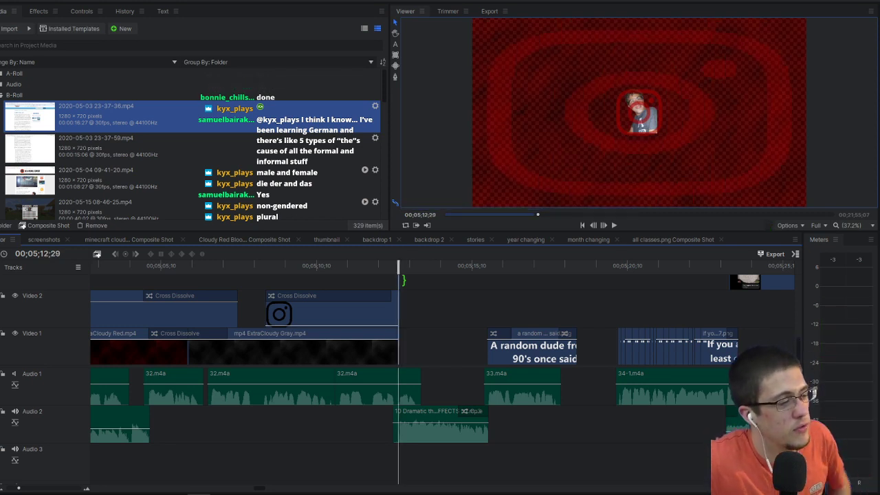
# Step: Examine the small portrait behind the red Instagram logo at up to 400% zoom, and return the preview to Scale to Fit
pyautogui.scroll(3, 641, 100)
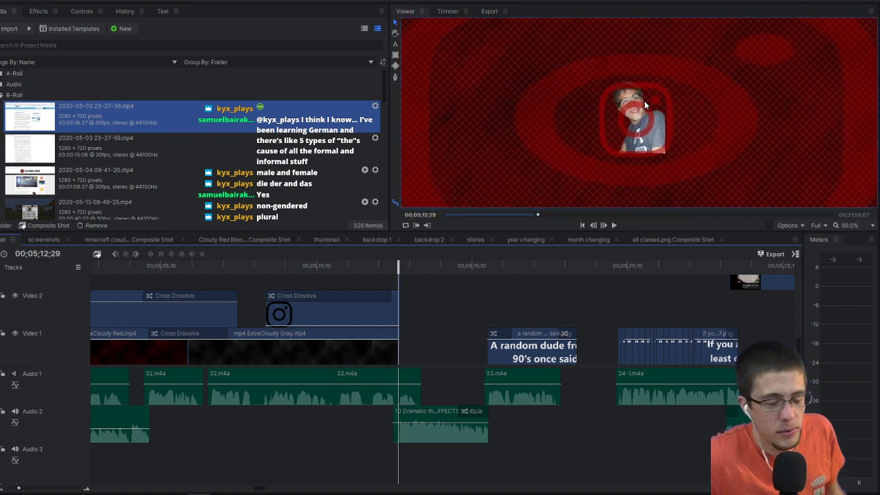
pyautogui.scroll(5, 648, 130)
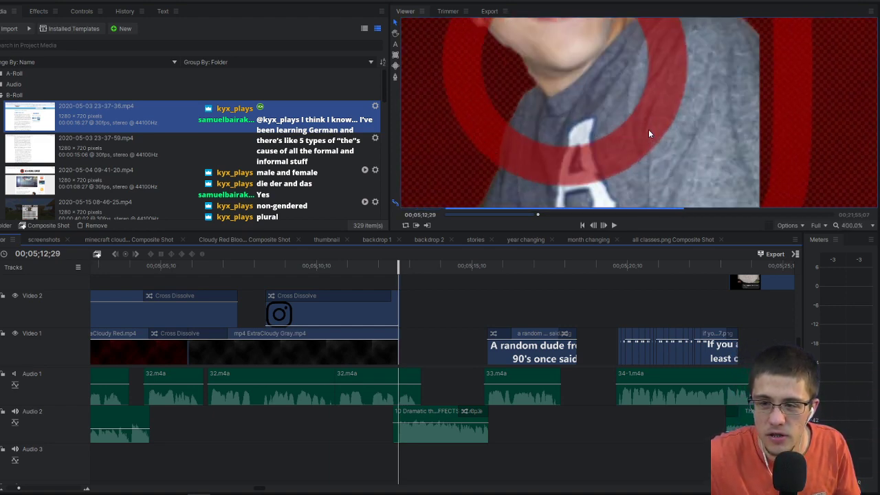
pyautogui.moveTo(611, 66); pyautogui.dragTo(694, 211)
pyautogui.scroll(-5, 731, 152)
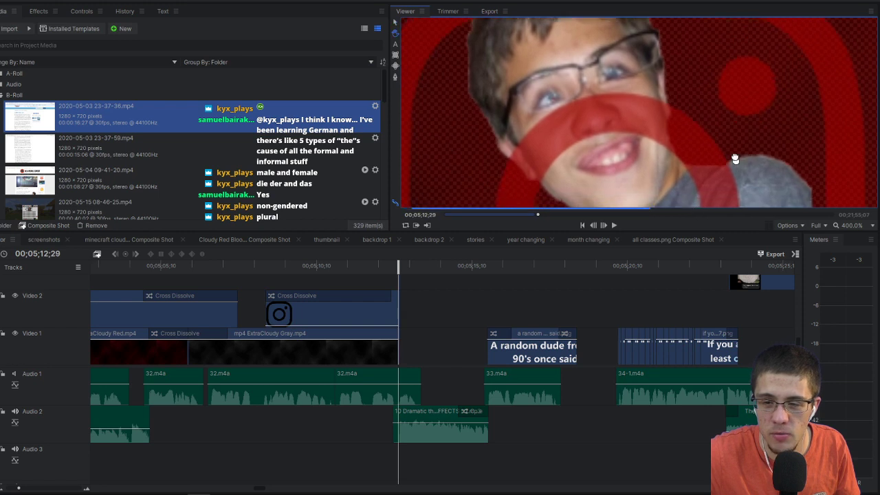
pyautogui.click(851, 225)
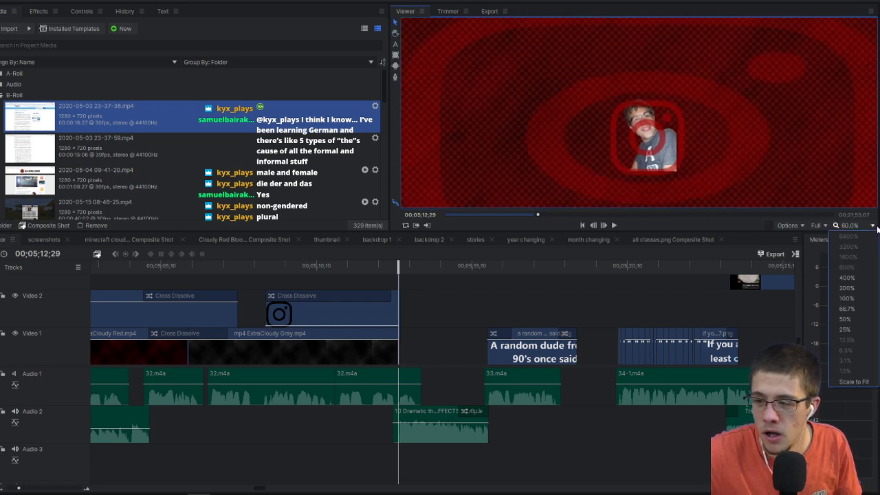
pyautogui.click(850, 362)
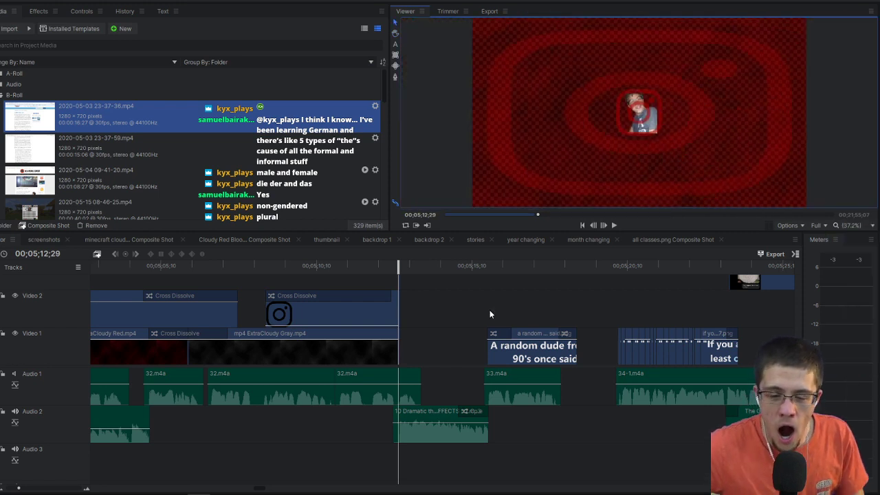
# Step: Step past the end of the Instagram transition and scrub on to the full dance quote text at 00;05;23;06
pyautogui.press('Right')
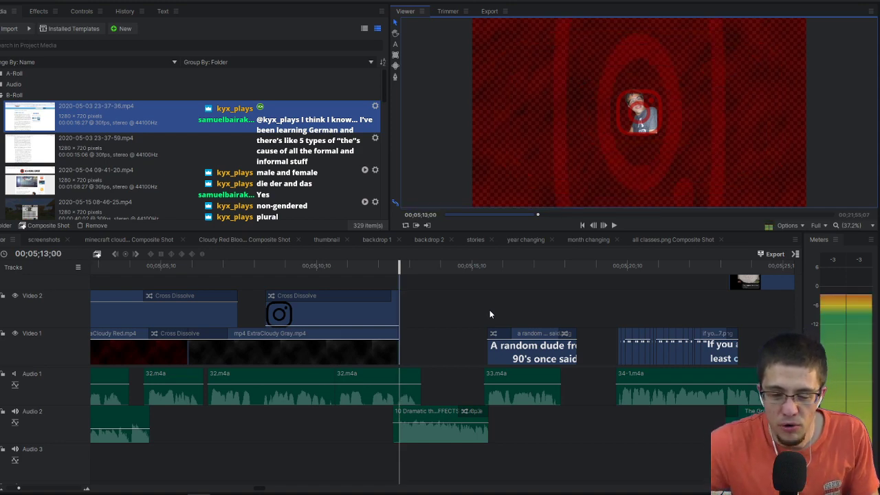
pyautogui.press('Right')
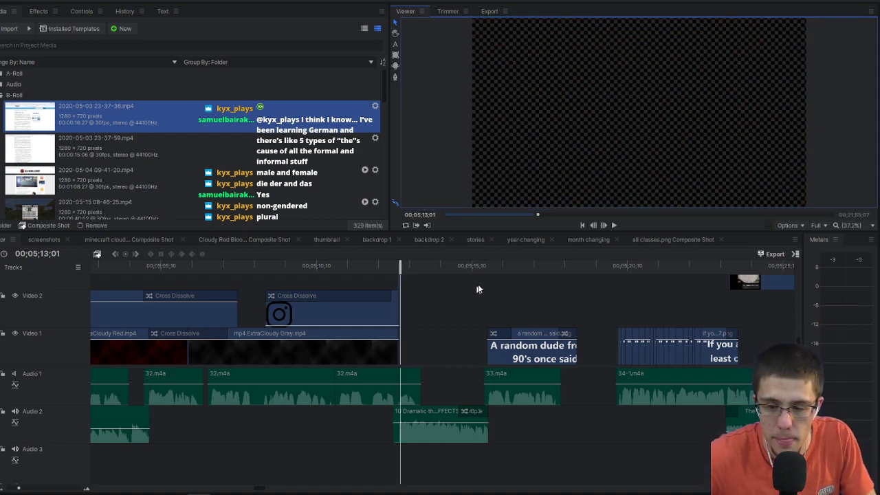
pyautogui.moveTo(485, 265); pyautogui.dragTo(715, 320)
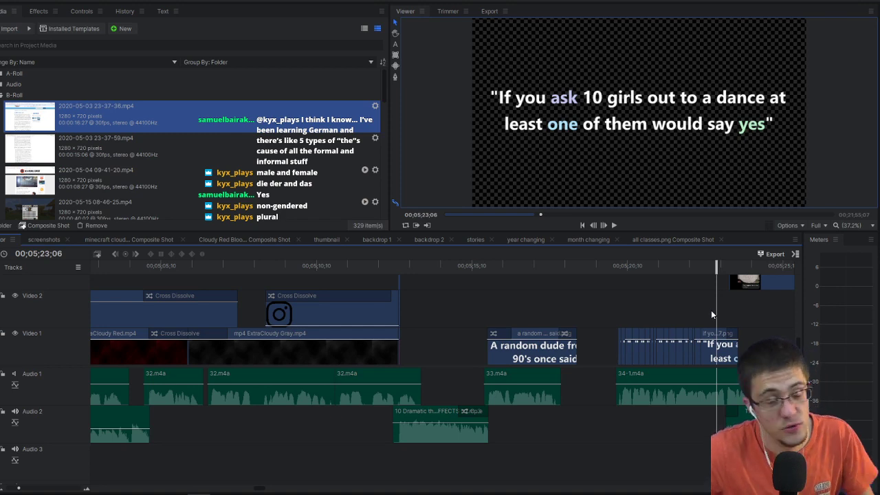
# Step: Play the message screenshots section on Video 3 from 00;05;23;16 until it fades out at 00;05;38;08
pyautogui.hscroll(5, 666, 295)
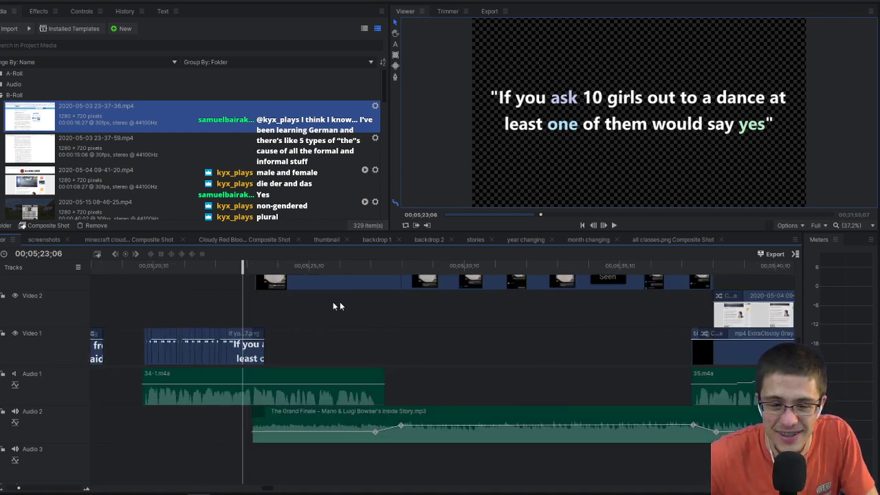
pyautogui.scroll(3, 333, 302)
pyautogui.moveTo(274, 267); pyautogui.dragTo(358, 278)
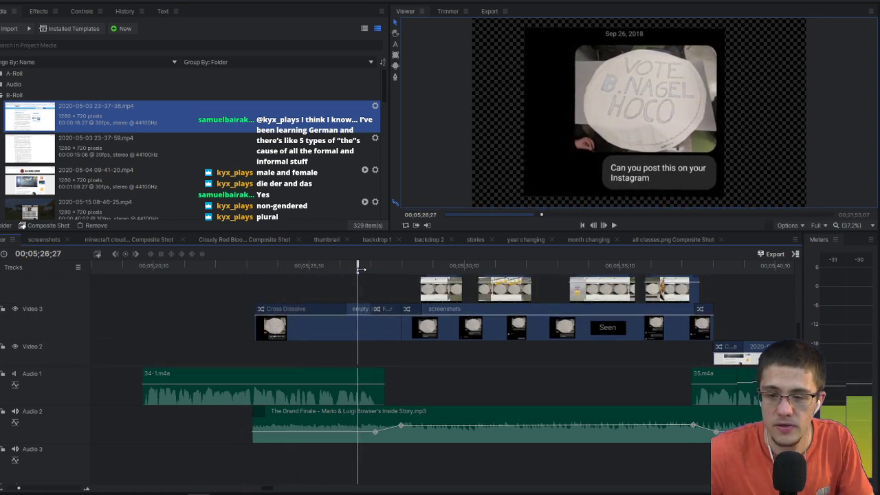
pyautogui.click(253, 268)
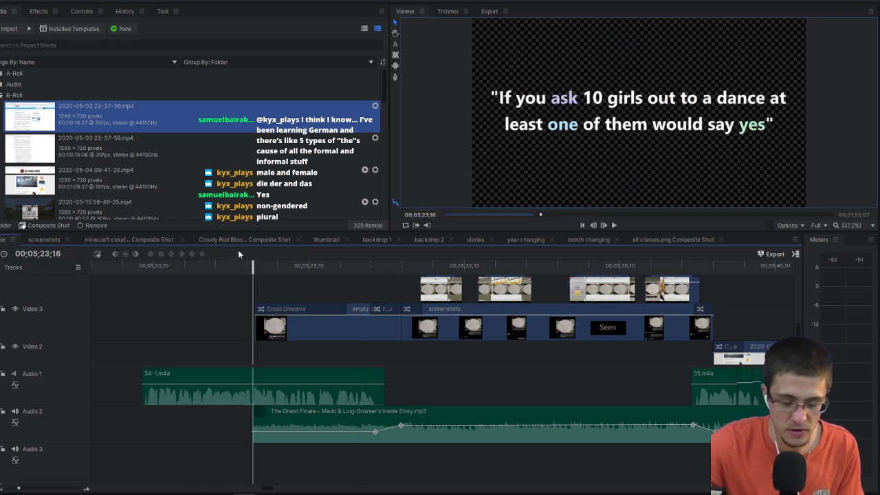
pyautogui.click(614, 225)
pyautogui.click(614, 225)
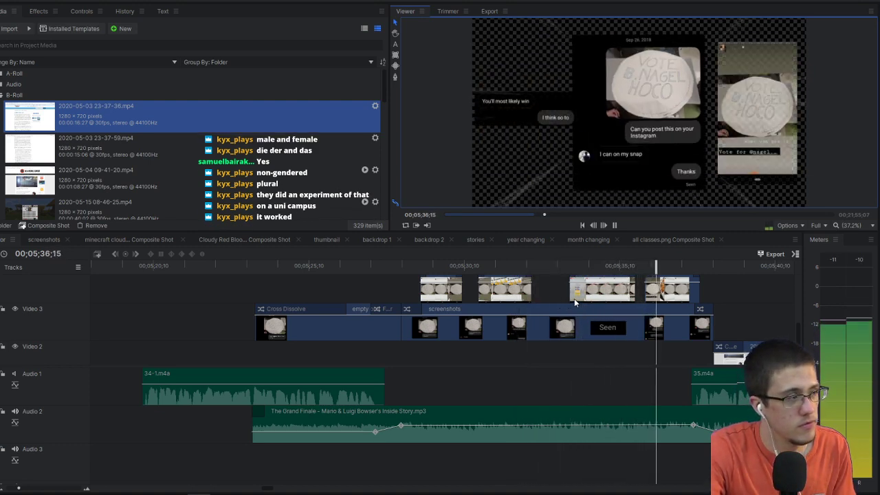
pyautogui.press('space')
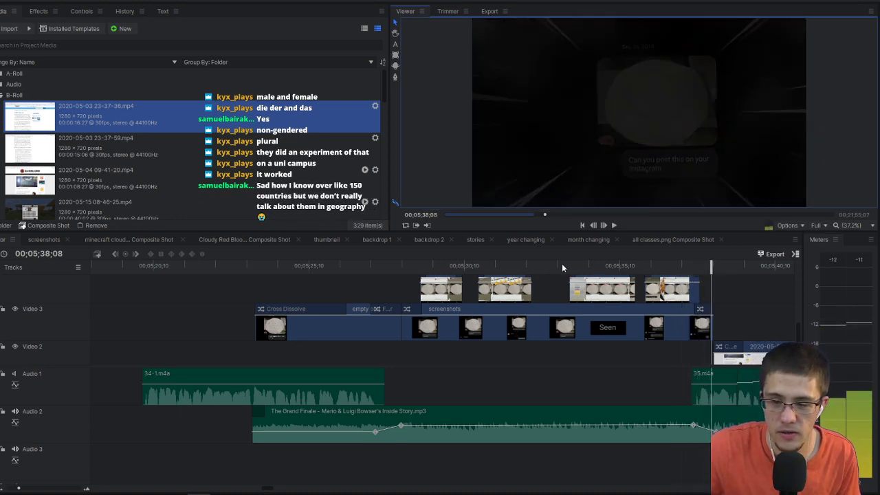
# Step: Examine the tilted message screenshot at 00;05;28;21 at 80% zoom, and return the preview to Scale to Fit
pyautogui.moveTo(401, 266); pyautogui.dragTo(413, 279)
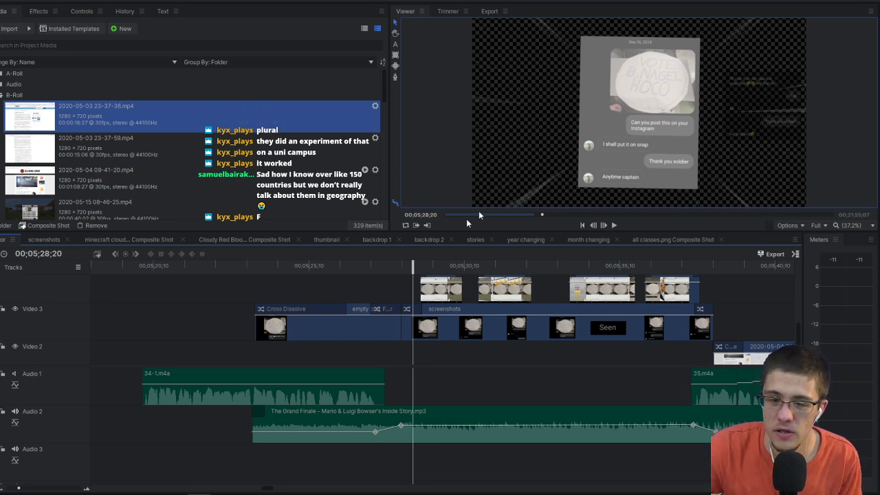
pyautogui.moveTo(413, 270); pyautogui.dragTo(414, 269)
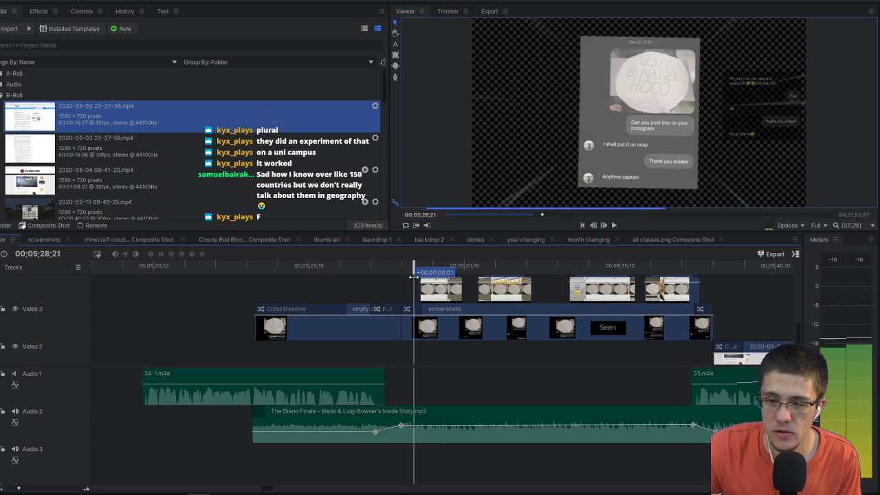
pyautogui.scroll(2, 646, 108)
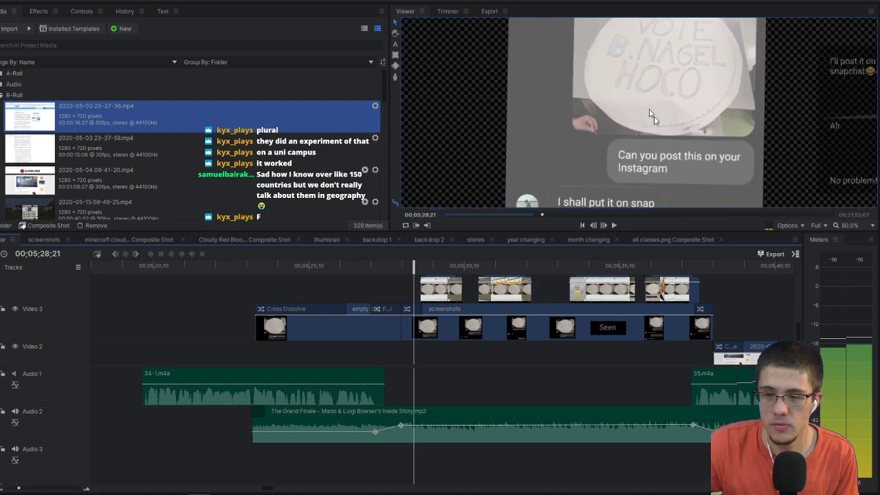
pyautogui.scroll(2, 688, 116)
pyautogui.scroll(-2, 562, 83)
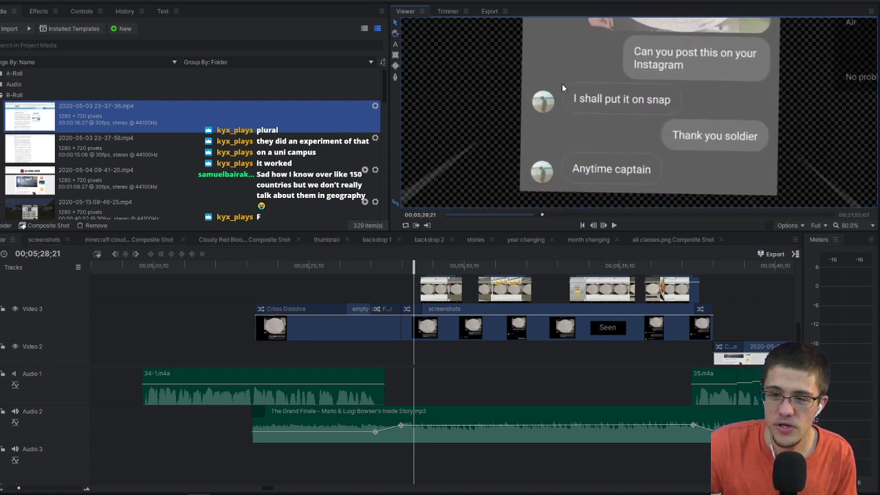
pyautogui.click(865, 227)
pyautogui.click(864, 375)
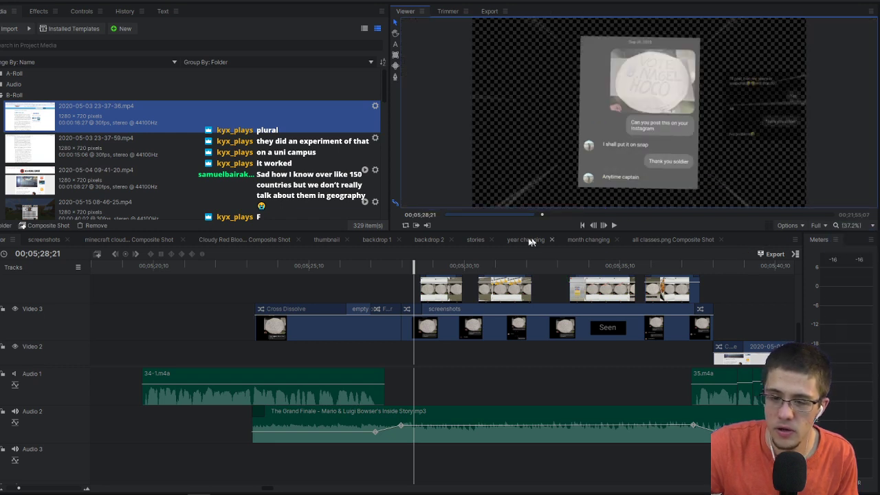
# Step: Scrub to 00;05;29;23, examine the chat replies beside the poster screenshot at 80% zoom, and return the preview to Scale to Fit
pyautogui.moveTo(412, 268); pyautogui.dragTo(410, 274)
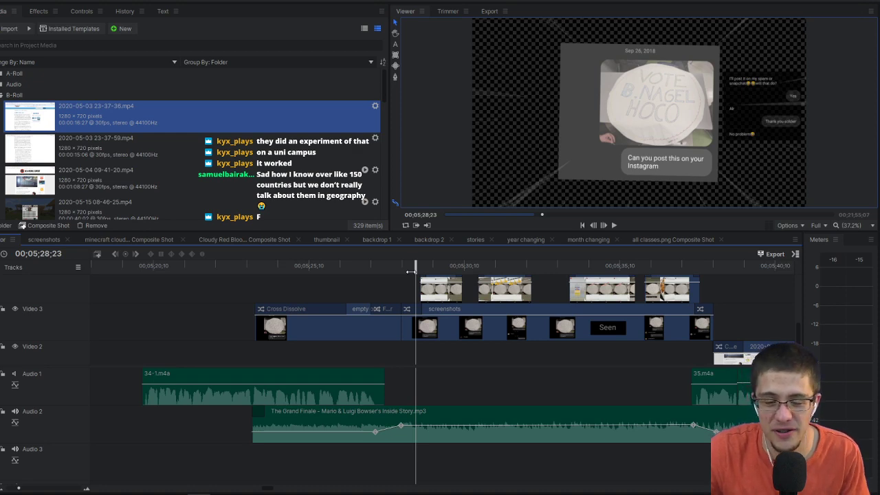
pyautogui.moveTo(415, 267); pyautogui.dragTo(434, 270)
pyautogui.moveTo(443, 272); pyautogui.dragTo(447, 272)
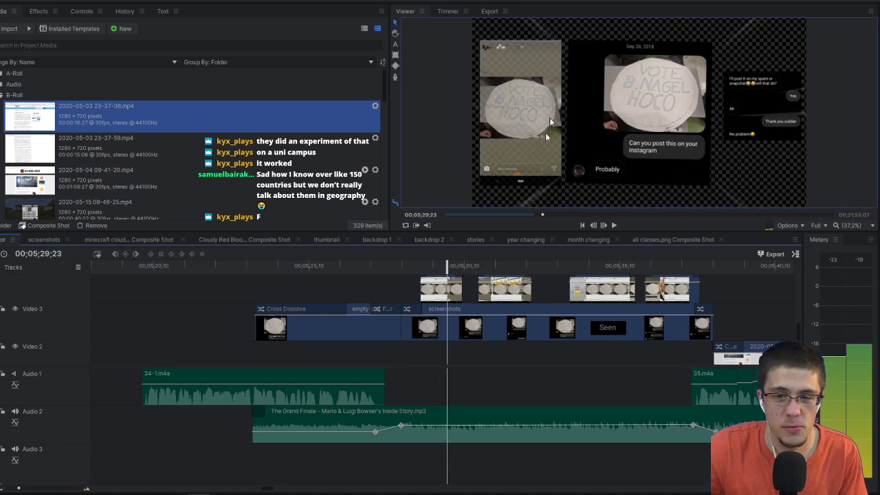
pyautogui.scroll(4, 722, 108)
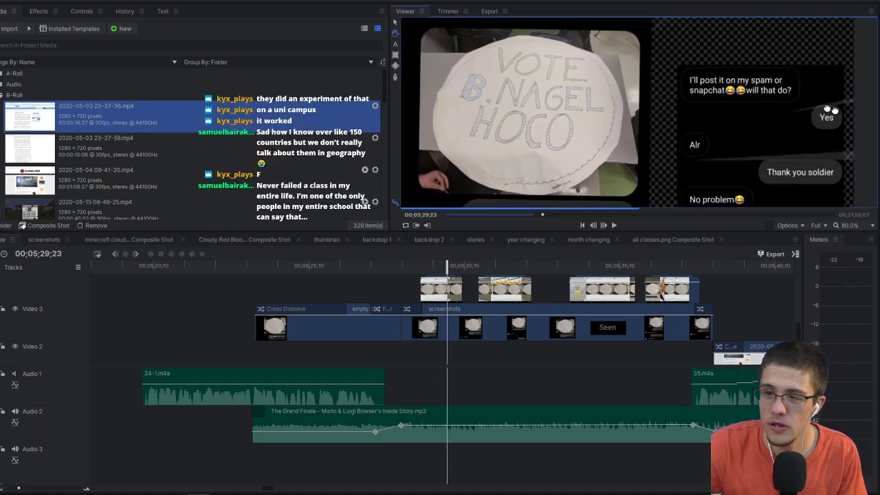
pyautogui.moveTo(832, 110); pyautogui.dragTo(788, 102)
pyautogui.moveTo(709, 87); pyautogui.dragTo(714, 74)
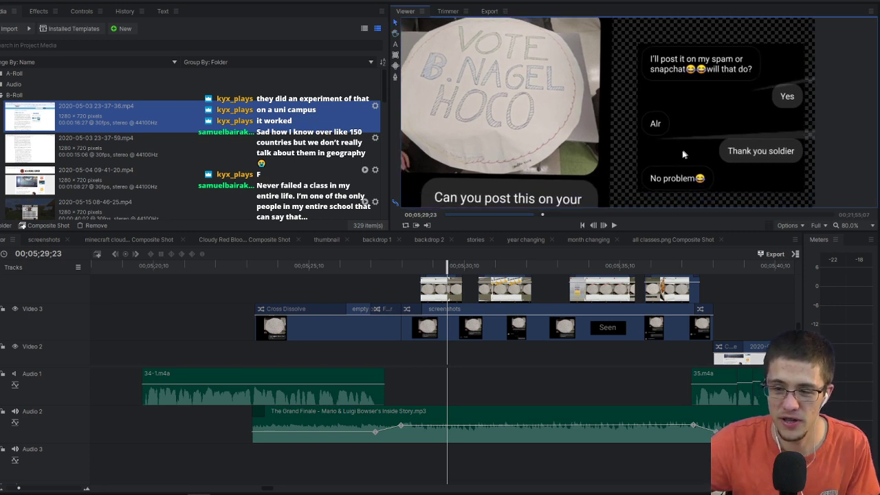
pyautogui.click(864, 226)
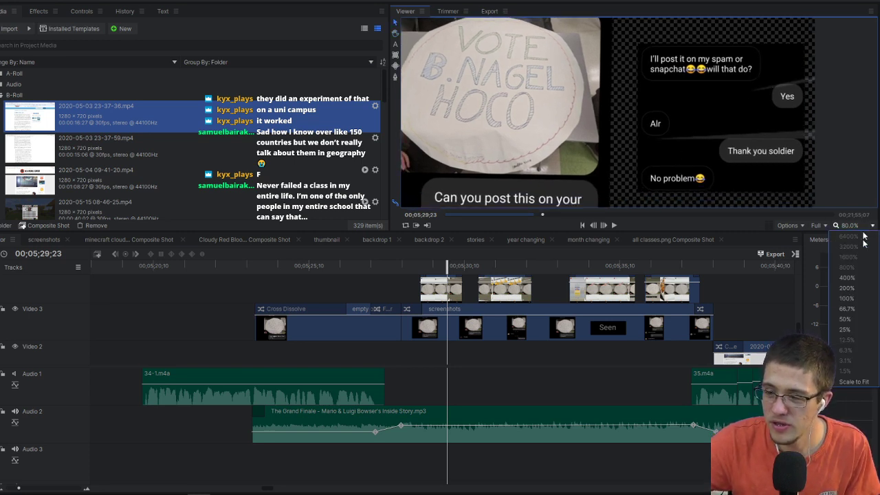
pyautogui.click(864, 385)
# Step: Scrub to 00;05;30;18, examine the chat replies beside the poster screenshot at 100% zoom, and return the preview to Scale to Fit
pyautogui.moveTo(448, 268); pyautogui.dragTo(474, 272)
pyautogui.scroll(5, 498, 74)
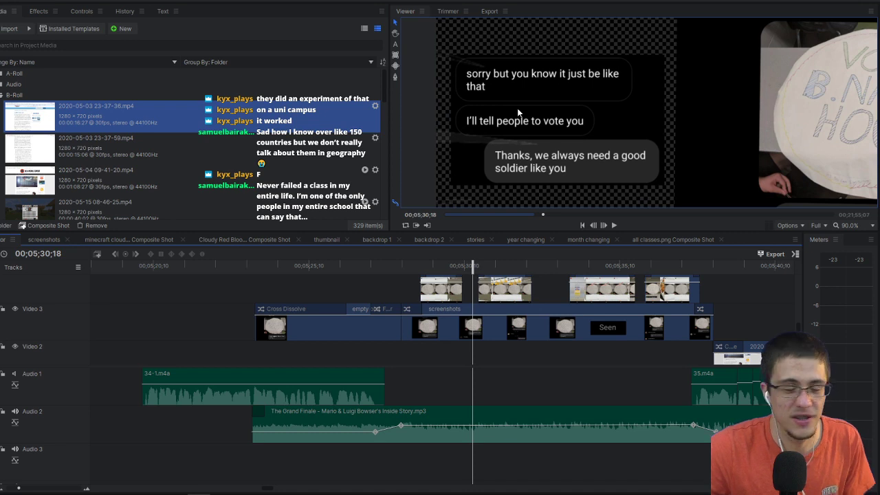
pyautogui.scroll(1, 517, 108)
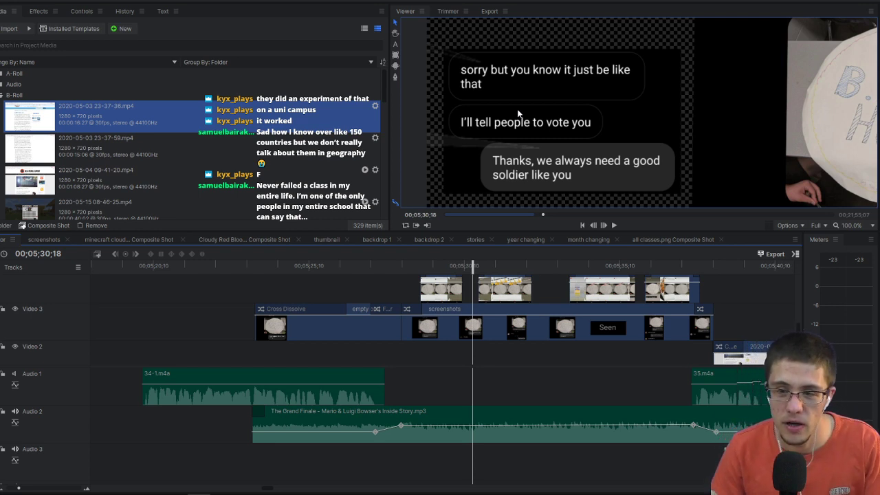
pyautogui.moveTo(569, 103); pyautogui.dragTo(579, 93)
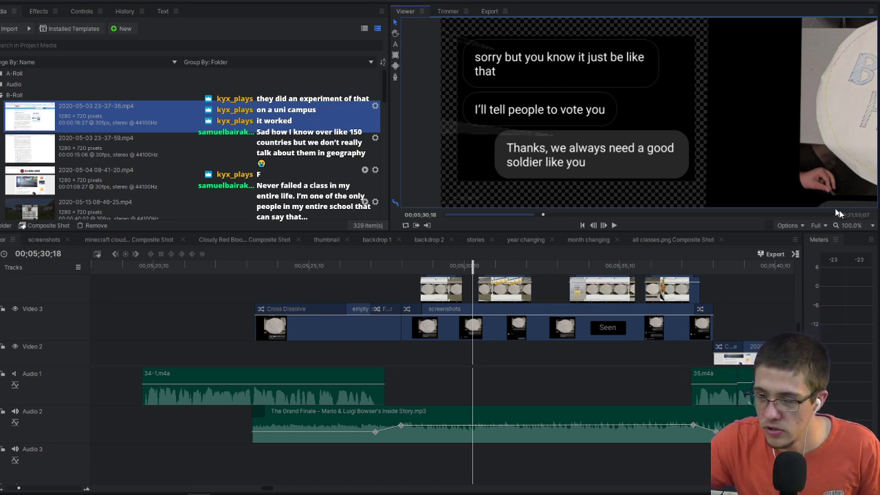
pyautogui.click(861, 225)
pyautogui.click(866, 362)
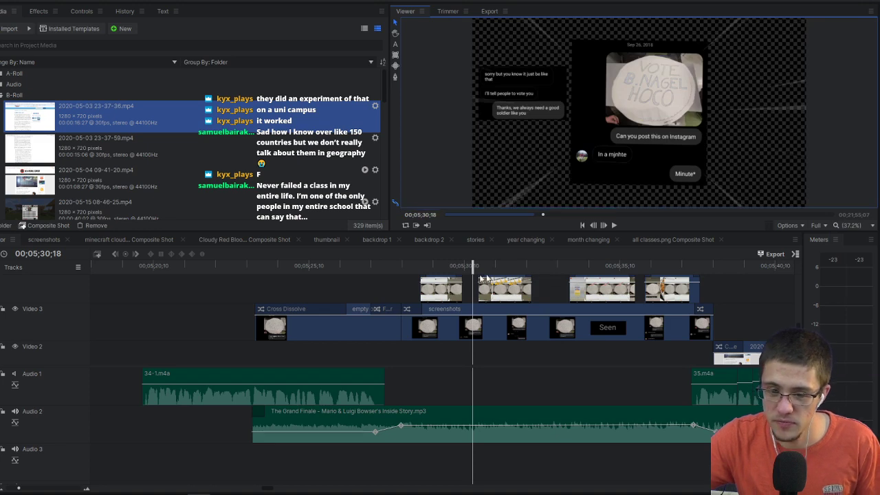
# Step: Scrub through the message screenshots from 00;05;33;04 to 00;05;34;17, and go back to the poster message at 00;05;33;25
pyautogui.moveTo(471, 270); pyautogui.dragTo(550, 267)
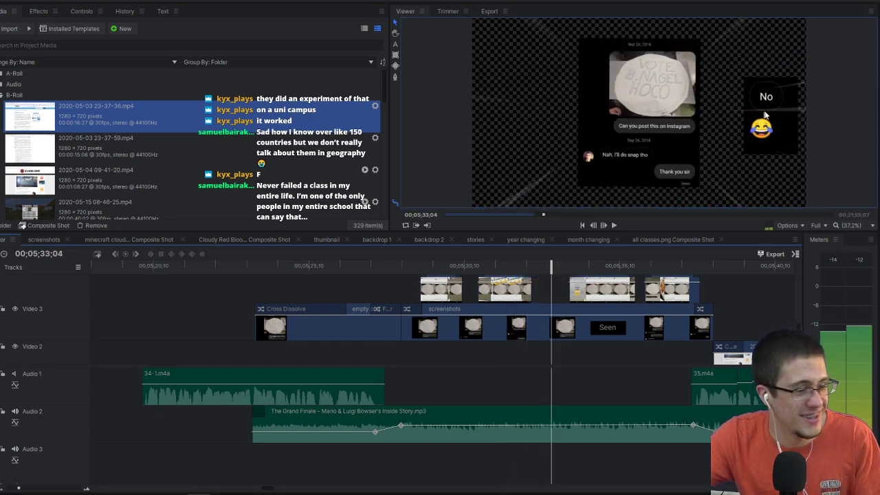
pyautogui.moveTo(550, 264); pyautogui.dragTo(575, 285)
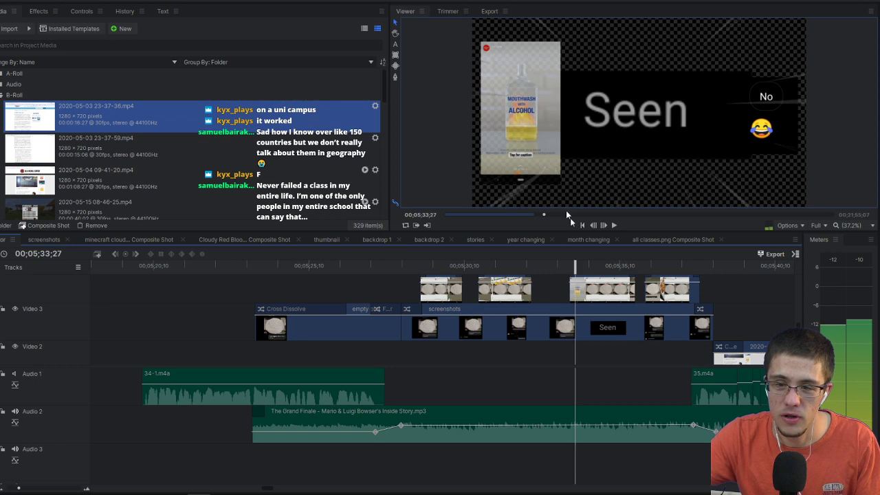
pyautogui.moveTo(574, 267); pyautogui.dragTo(596, 273)
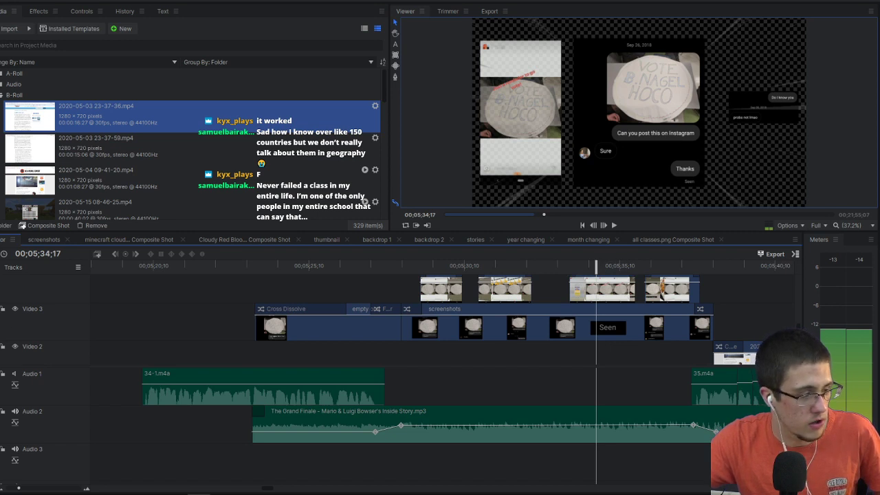
pyautogui.moveTo(593, 266); pyautogui.dragTo(576, 278)
pyautogui.click(574, 268)
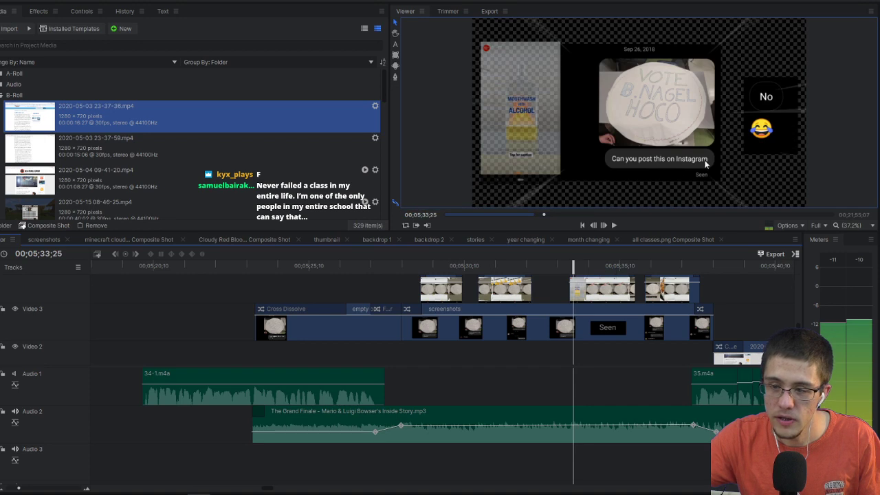
# Step: Examine the "Seen" label under the poster message at 400% zoom, and return the preview to Scale to Fit
pyautogui.scroll(5, 701, 171)
pyautogui.moveTo(718, 171); pyautogui.dragTo(747, 77)
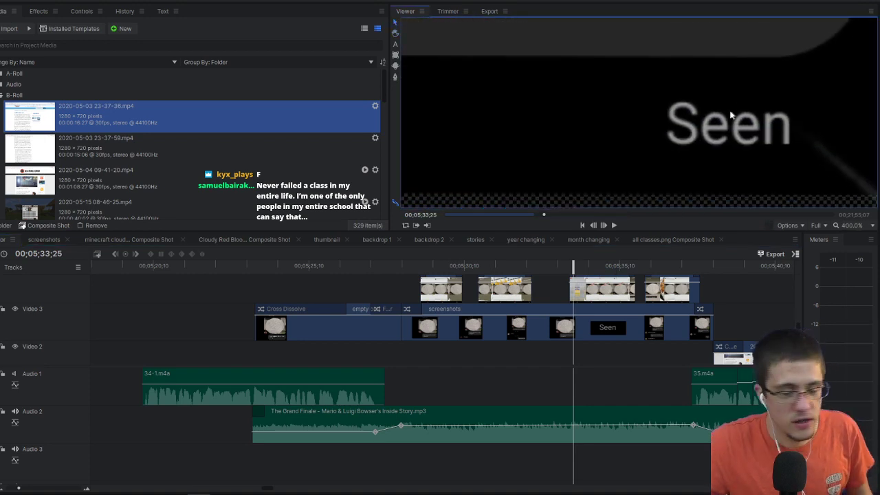
pyautogui.click(871, 225)
pyautogui.click(853, 381)
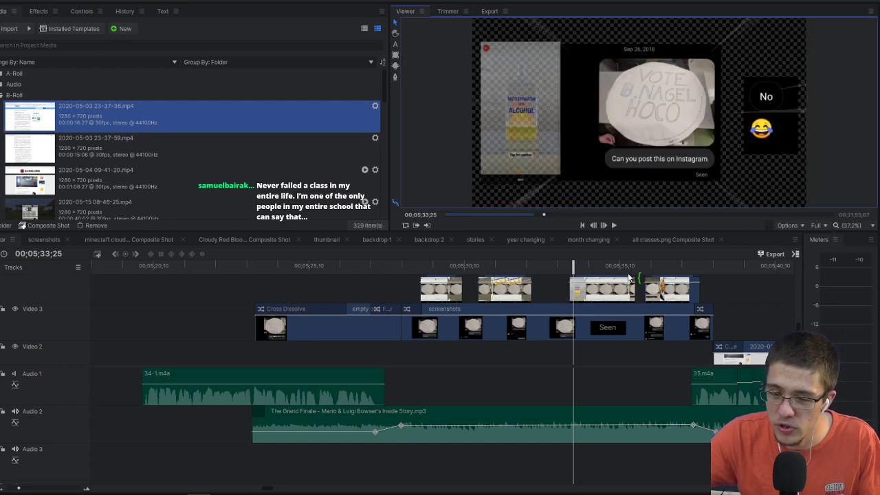
# Step: Scrub to 00;05;35;11, examine the small chat screenshot beside the poster message at 200% zoom, and return the preview to Scale to Fit
pyautogui.click(595, 270)
pyautogui.moveTo(594, 271); pyautogui.dragTo(621, 278)
pyautogui.scroll(8, 763, 107)
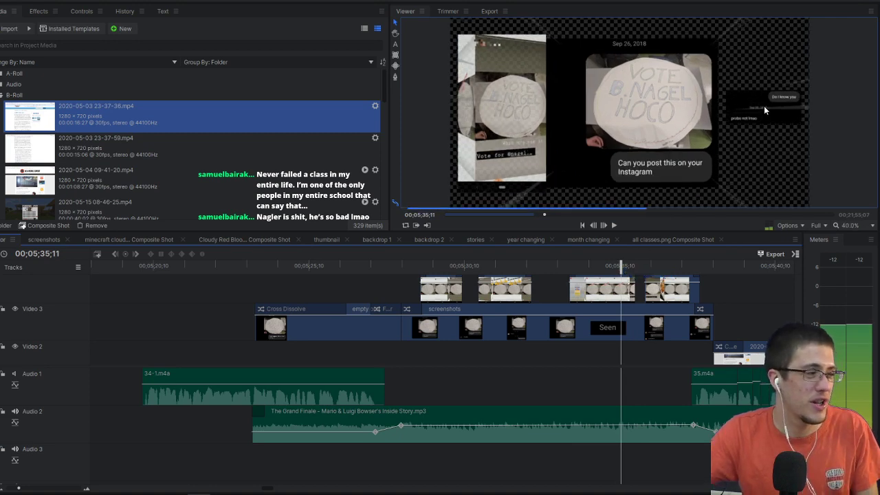
pyautogui.moveTo(780, 103); pyautogui.dragTo(693, 102)
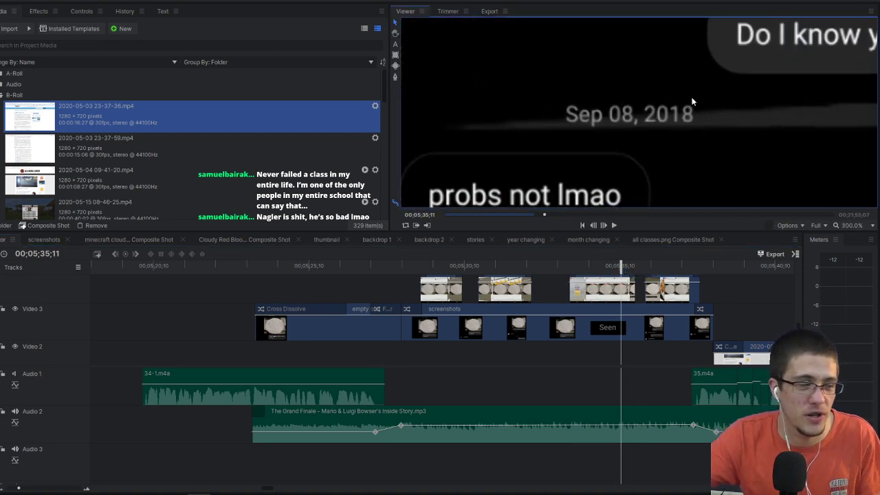
pyautogui.scroll(-2, 694, 102)
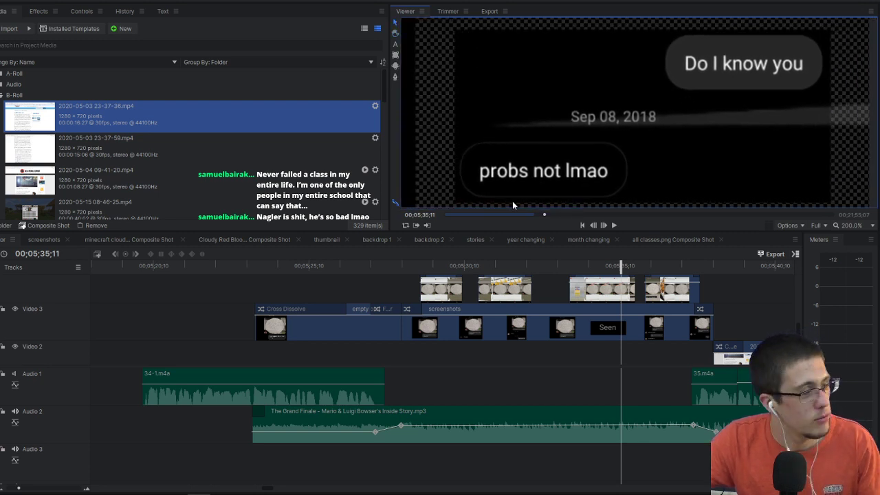
pyautogui.click(853, 225)
pyautogui.click(853, 379)
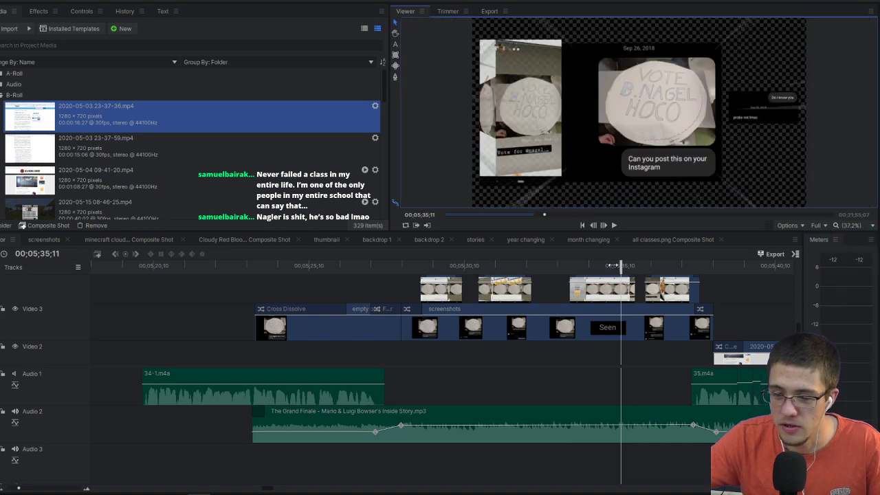
# Step: Scrub to 00;05;36;05, examine the chat exchange about winning at 100% zoom, and return the preview to Scale to Fit
pyautogui.moveTo(614, 266); pyautogui.dragTo(645, 268)
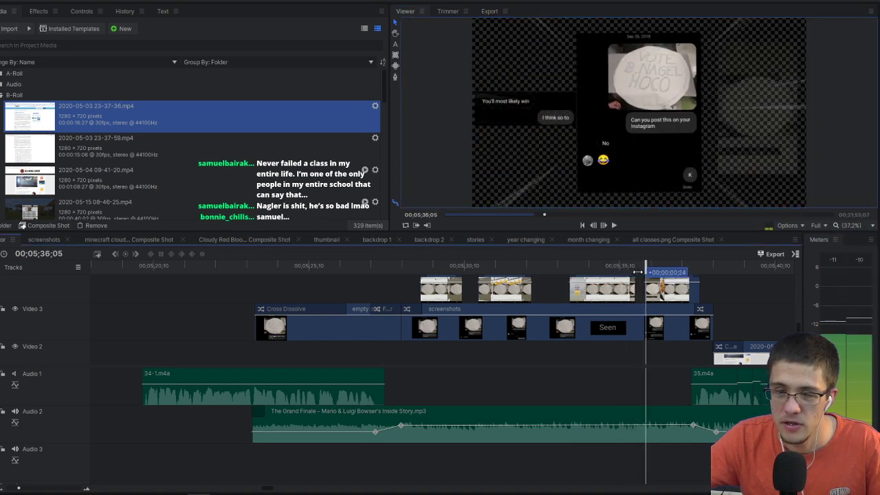
pyautogui.scroll(3, 513, 114)
pyautogui.scroll(1, 518, 113)
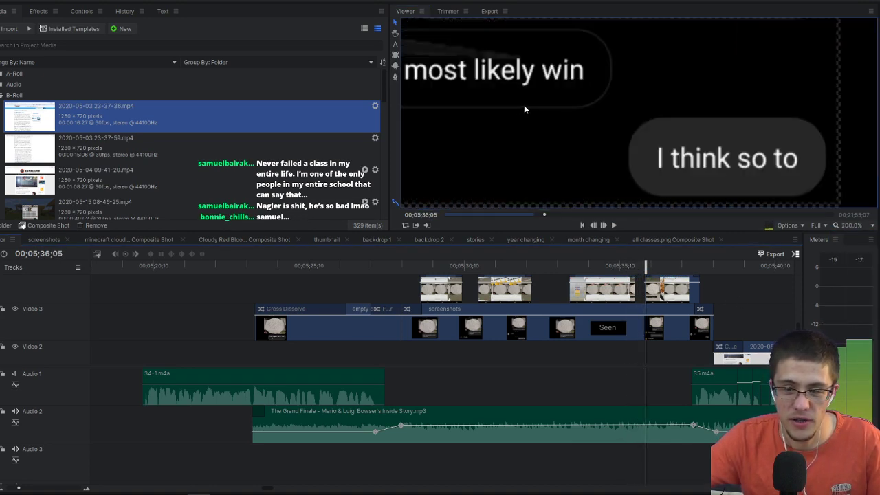
pyautogui.scroll(-1, 532, 110)
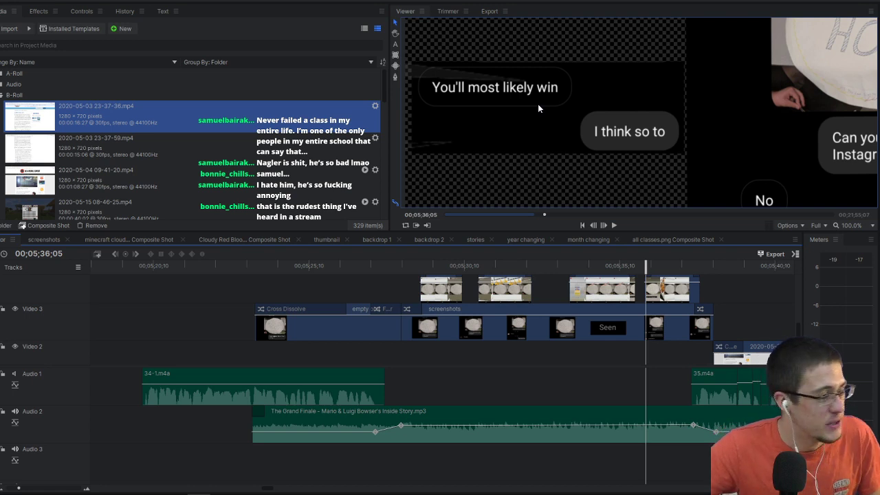
pyautogui.click(852, 226)
pyautogui.click(850, 278)
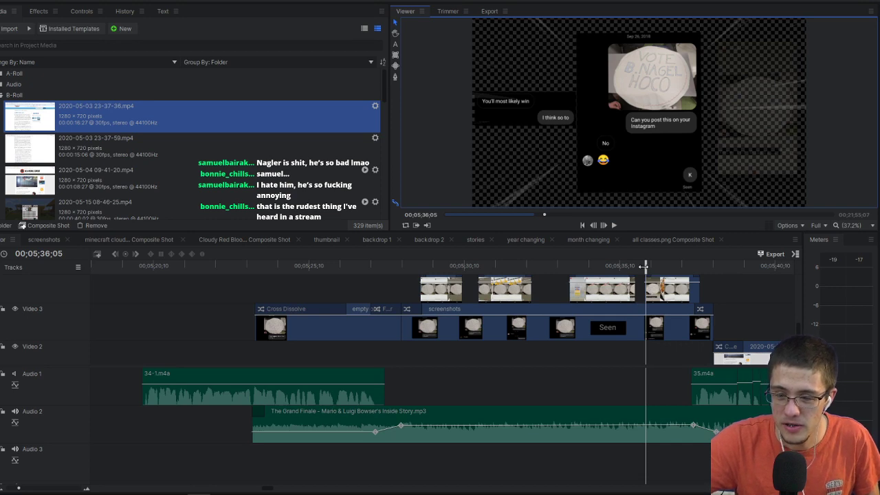
# Step: Scrub to the Mere Exposure Effect article at 00;05;39;23 and move on to the calculations.png clip at 00;05;46;09
pyautogui.moveTo(649, 289); pyautogui.dragTo(755, 307)
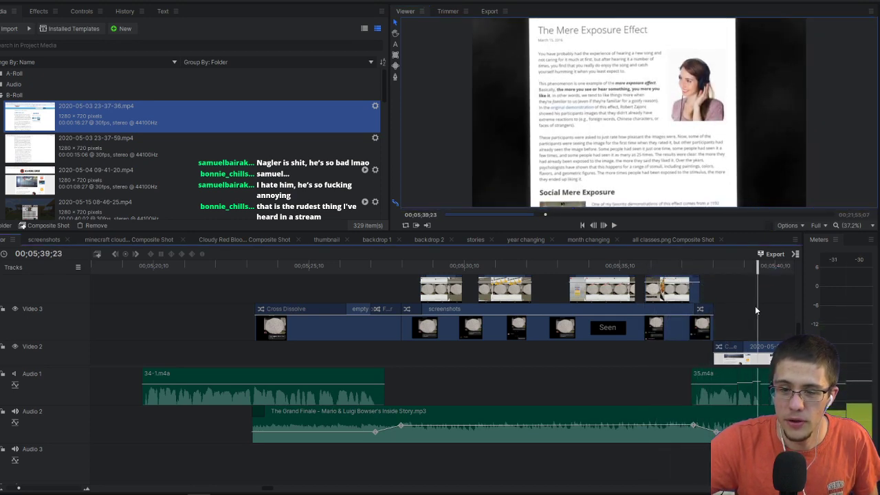
pyautogui.hscroll(5, 543, 302)
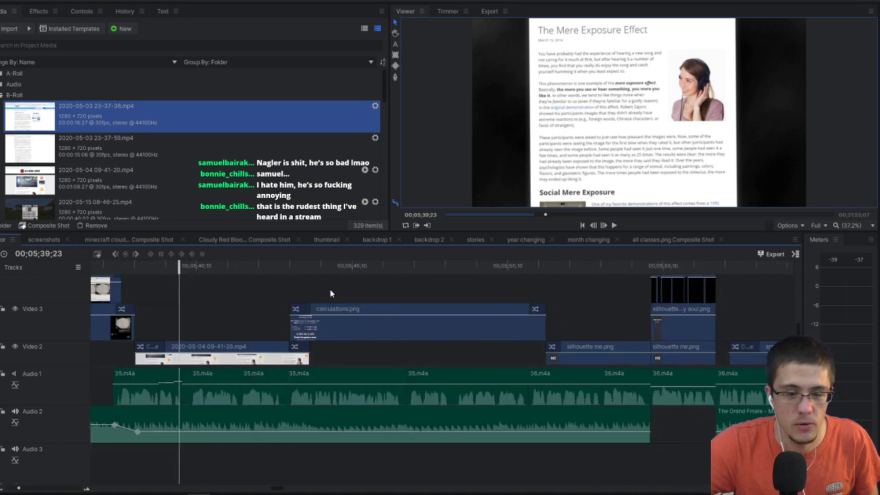
pyautogui.click(382, 265)
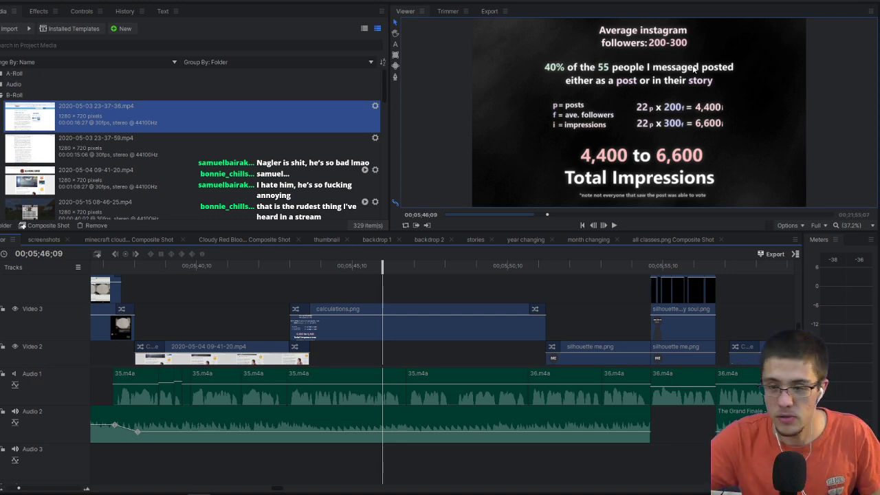
# Step: Examine the average followers and messaged people lines of the calculations image at 80% zoom
pyautogui.scroll(2, 629, 63)
pyautogui.scroll(1, 630, 63)
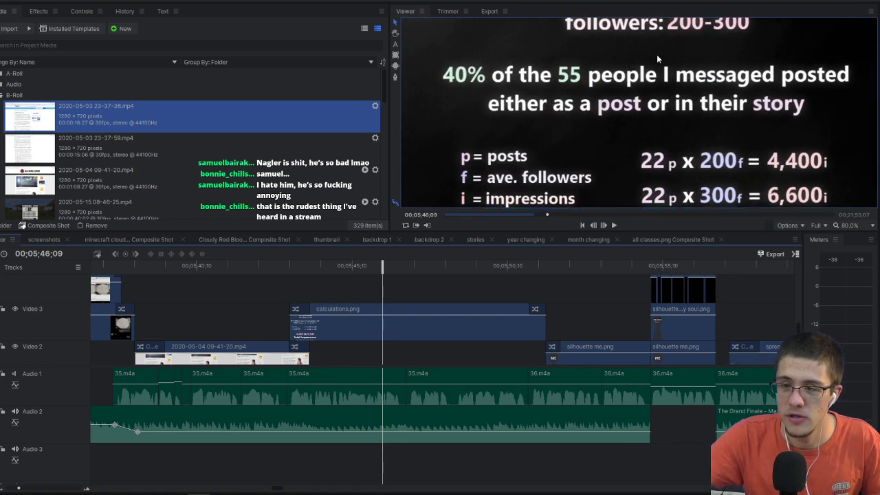
pyautogui.moveTo(657, 54); pyautogui.dragTo(647, 110)
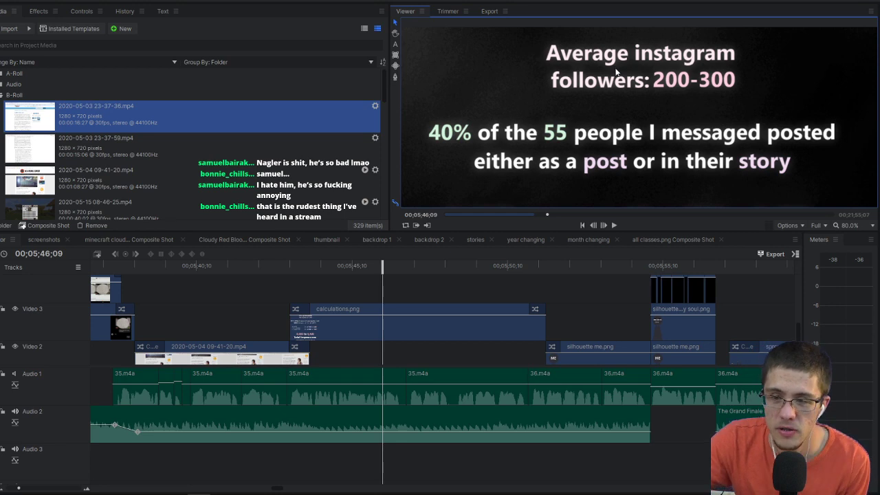
pyautogui.moveTo(607, 117); pyautogui.dragTo(609, 83)
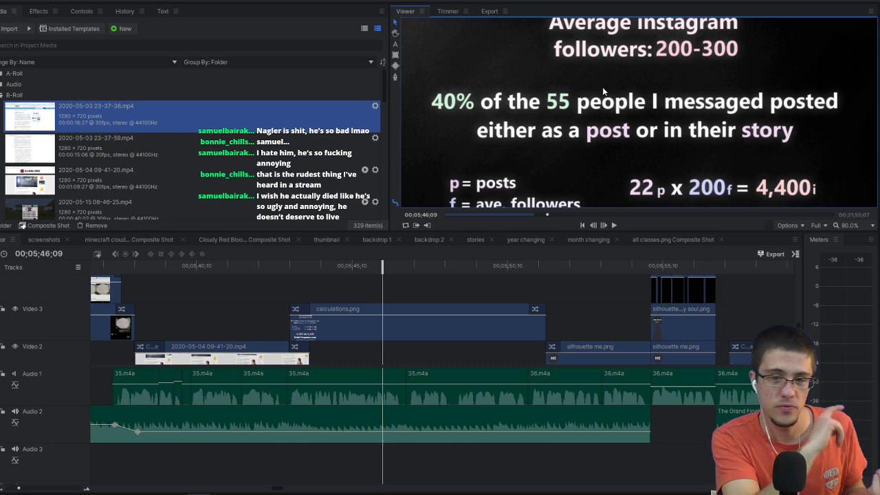
# Step: Go back to the poster message screenshot at 00;05;26;29 and view it whole at 30% zoom
pyautogui.click(446, 239)
pyautogui.click(359, 268)
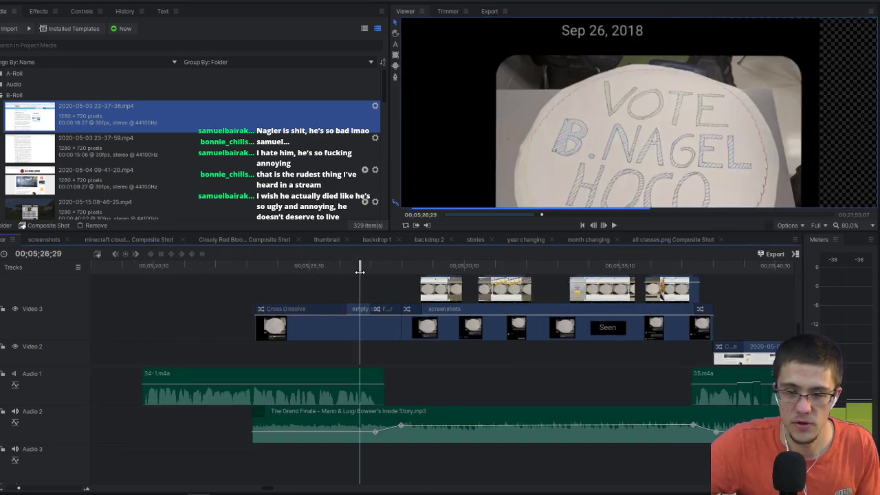
pyautogui.scroll(-3, 646, 134)
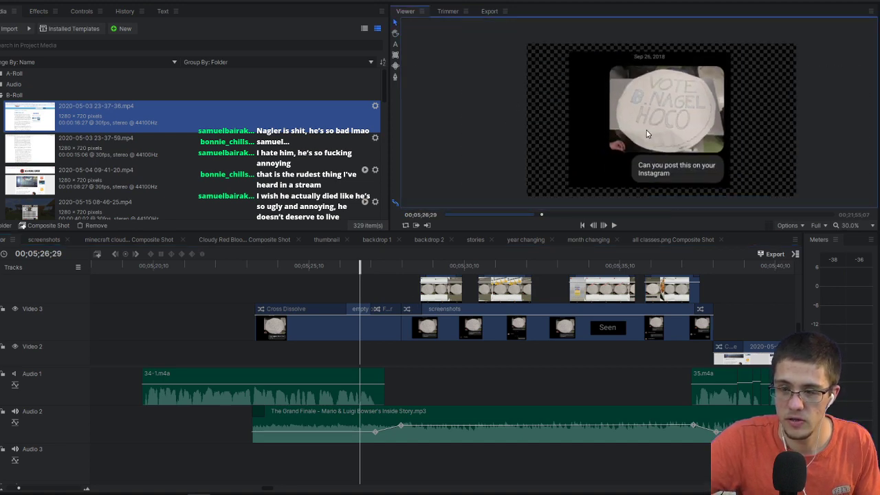
# Step: Return to the calculations.png clip at 00;05;46;20 and examine its followers and 40% lines at 90% zoom
pyautogui.hscroll(5, 618, 338)
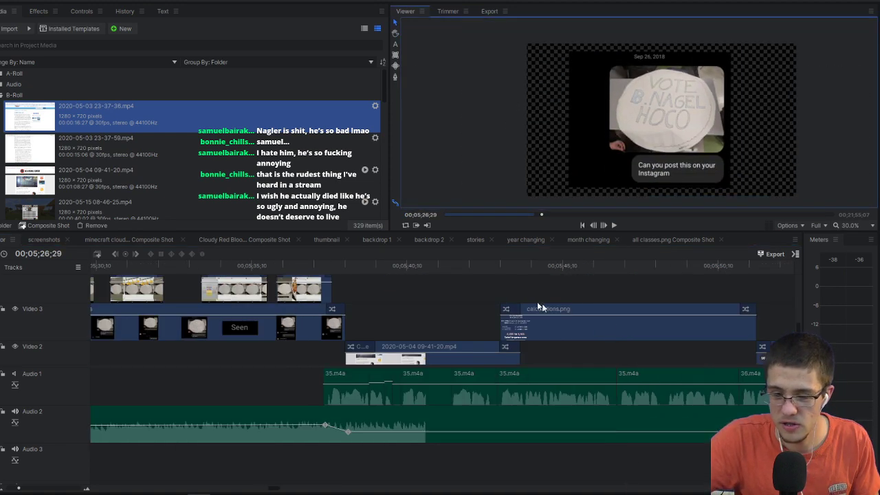
pyautogui.click(604, 267)
pyautogui.scroll(3, 664, 97)
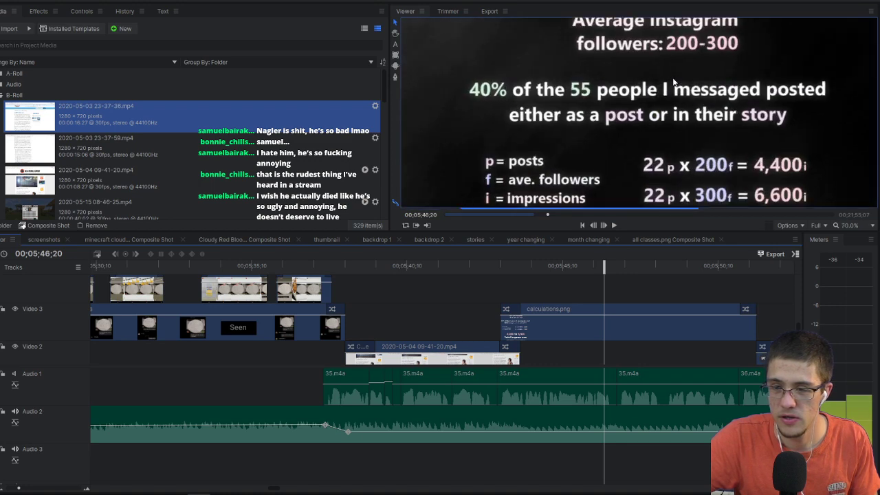
pyautogui.moveTo(654, 100); pyautogui.dragTo(646, 127)
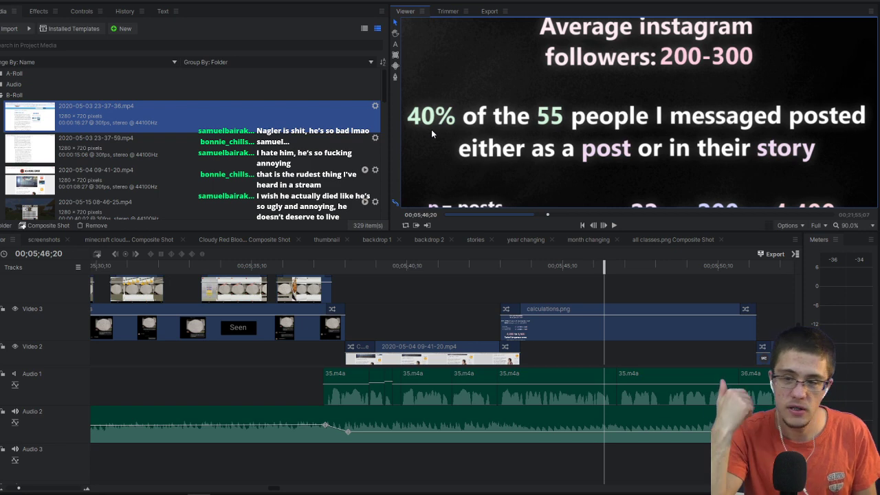
# Step: Examine the posts, followers and impressions legend beside the multiplication formulas in the calculations image
pyautogui.scroll(-3, 540, 131)
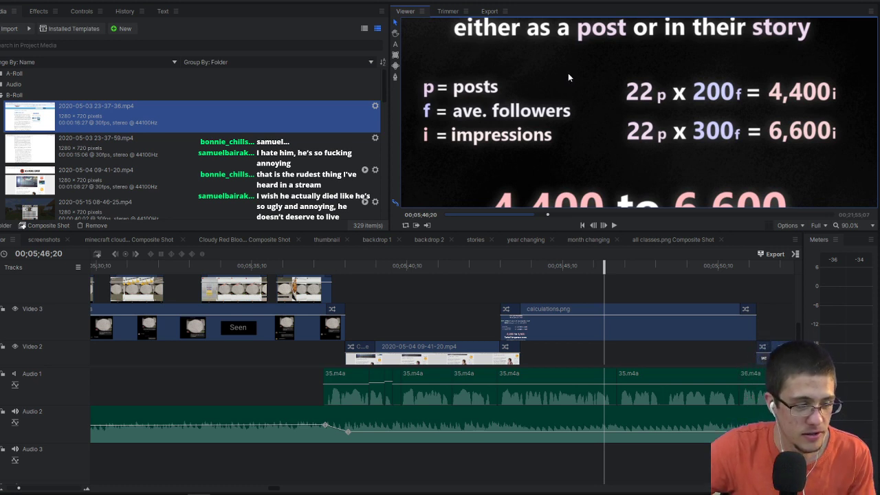
pyautogui.press('h')
pyautogui.moveTo(617, 67)
pyautogui.mouseDown()
pyautogui.moveTo(612, 81)
pyautogui.moveTo(619, 81)
pyautogui.mouseUp()
pyautogui.press('v')
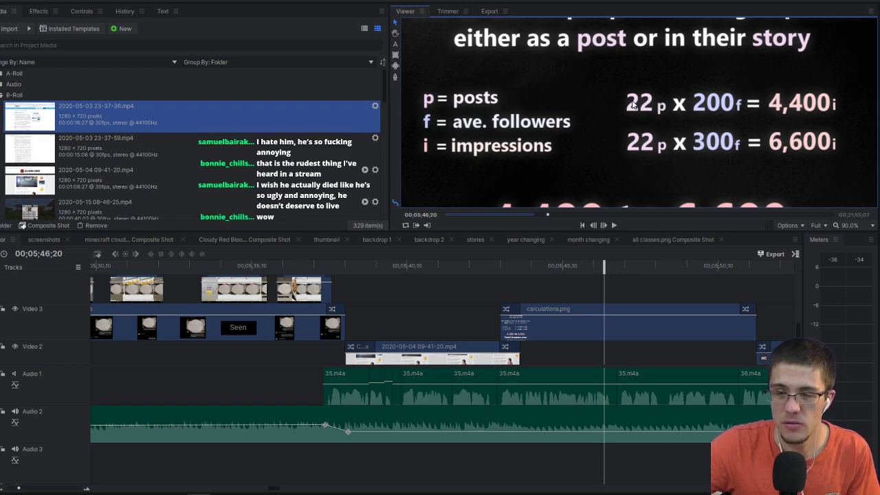
# Step: Review the line about the messaged people who posted in the calculations image again
pyautogui.press('h')
pyautogui.moveTo(601, 71); pyautogui.dragTo(601, 135)
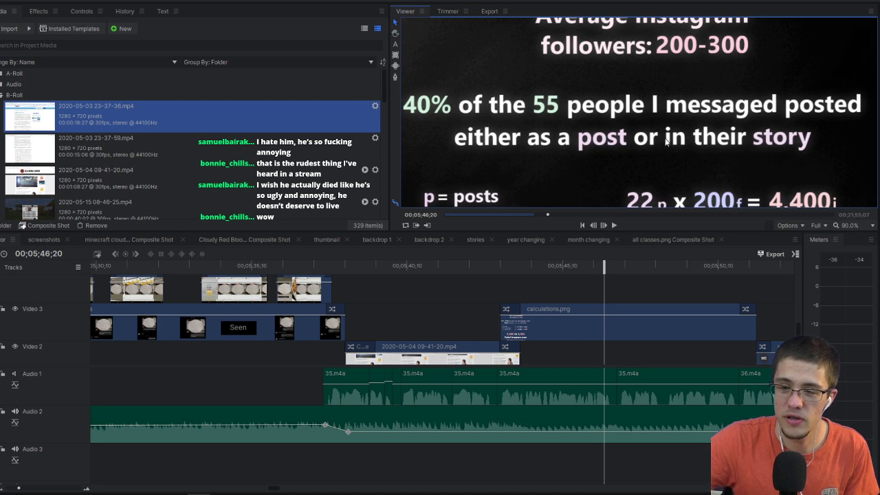
pyautogui.moveTo(667, 142)
pyautogui.mouseDown()
pyautogui.moveTo(664, 117)
pyautogui.moveTo(665, 127)
pyautogui.mouseUp()
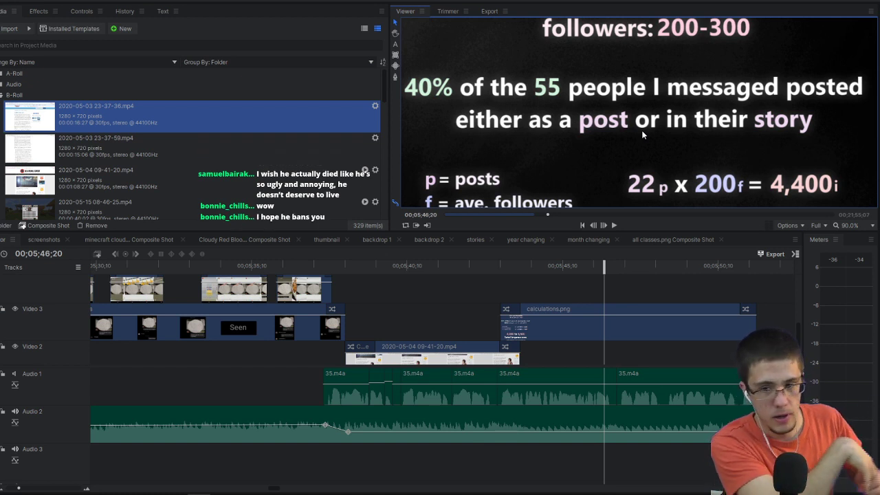
# Step: Examine the impressions formulas and the Total Impressions line with its voting note at the end of the calculations image
pyautogui.moveTo(664, 129); pyautogui.dragTo(659, 75)
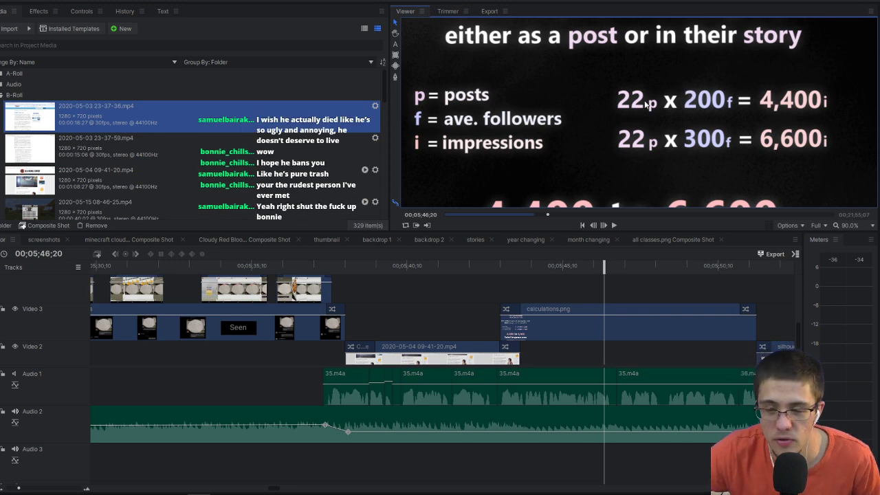
pyautogui.scroll(-3, 576, 69)
pyautogui.scroll(-3, 576, 69)
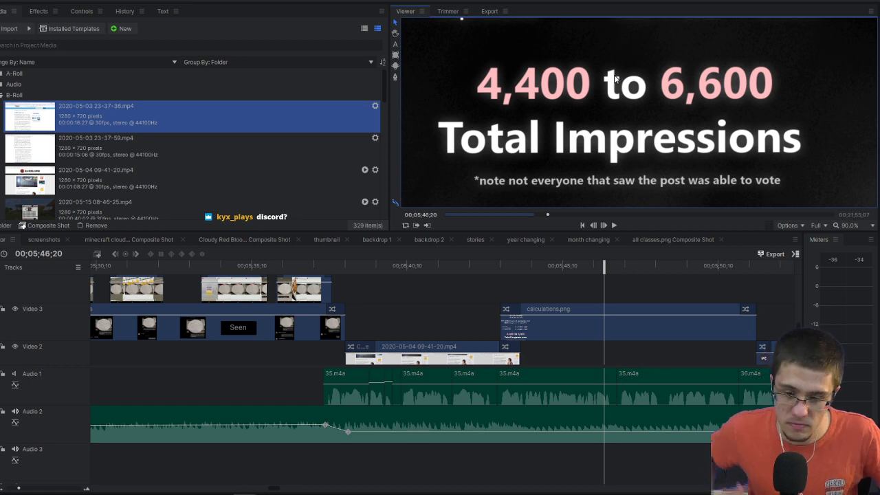
# Step: Unmute the Audio 1 track and play the silhouette me.png section from 00;05;53;08
pyautogui.hscroll(5, 616, 323)
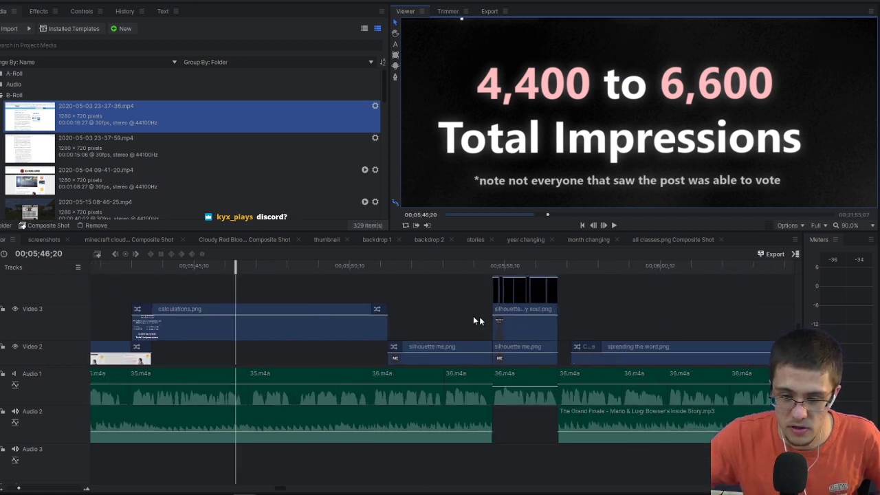
pyautogui.scroll(-2, 459, 314)
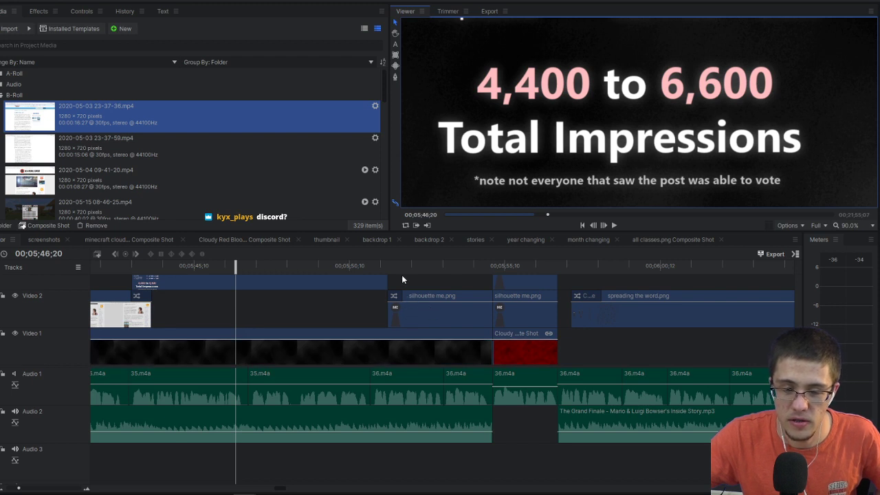
pyautogui.moveTo(428, 265); pyautogui.dragTo(440, 266)
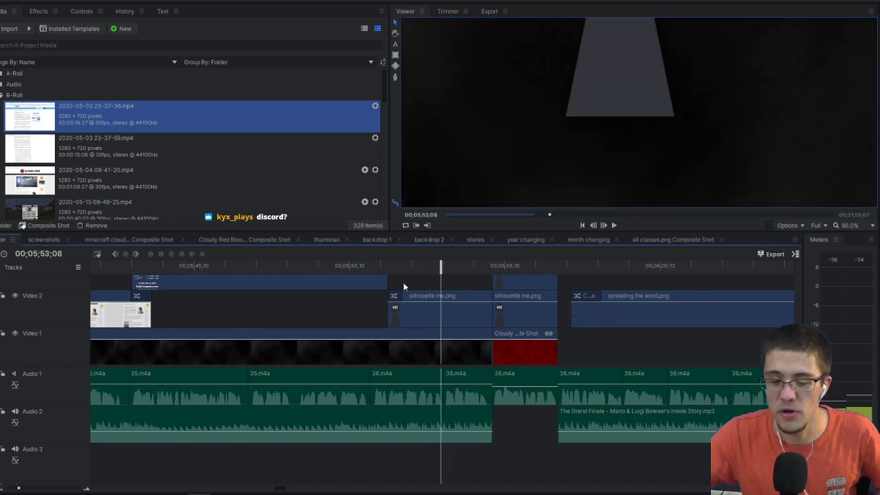
pyautogui.click(14, 374)
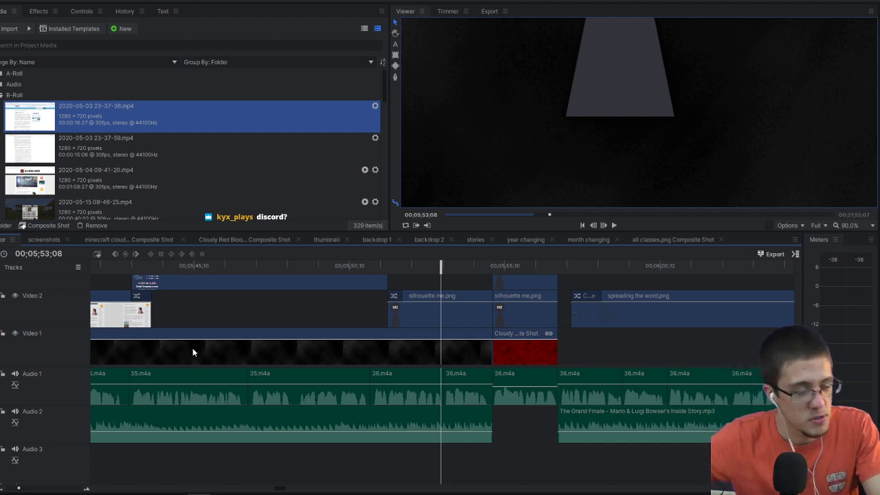
pyautogui.press('space')
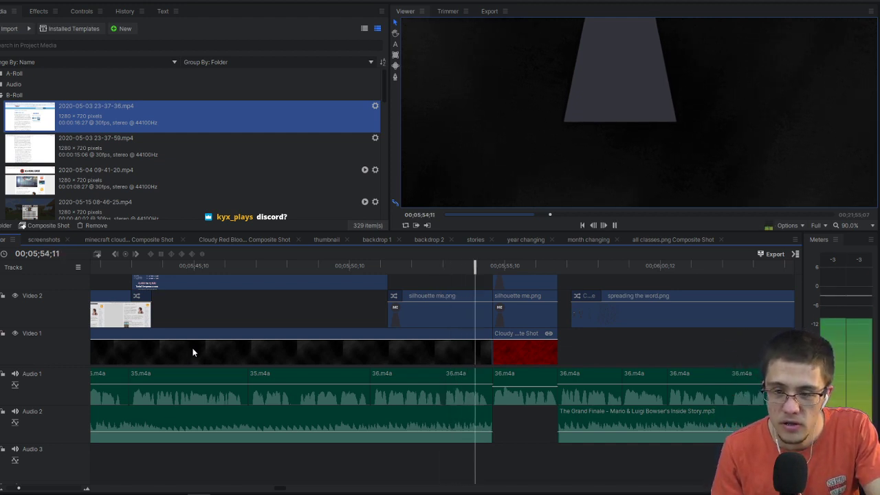
pyautogui.press('space')
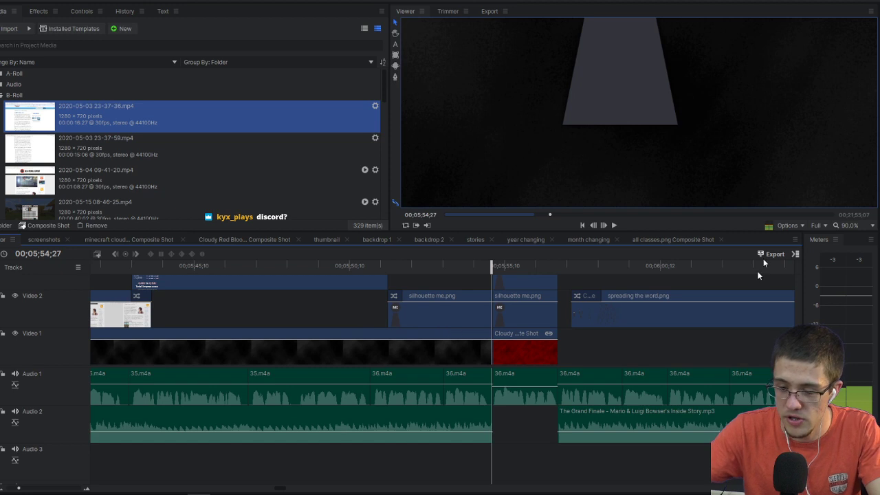
# Step: Fit the whole frame in the viewer and play the silhouette me.png clips into the red Cloudy composite shot
pyautogui.click(850, 225)
pyautogui.click(852, 383)
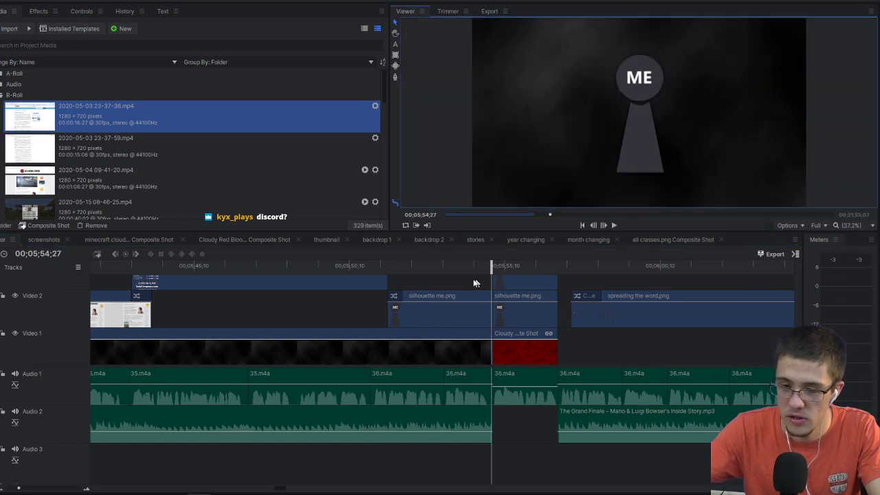
pyautogui.click(422, 267)
pyautogui.press('space')
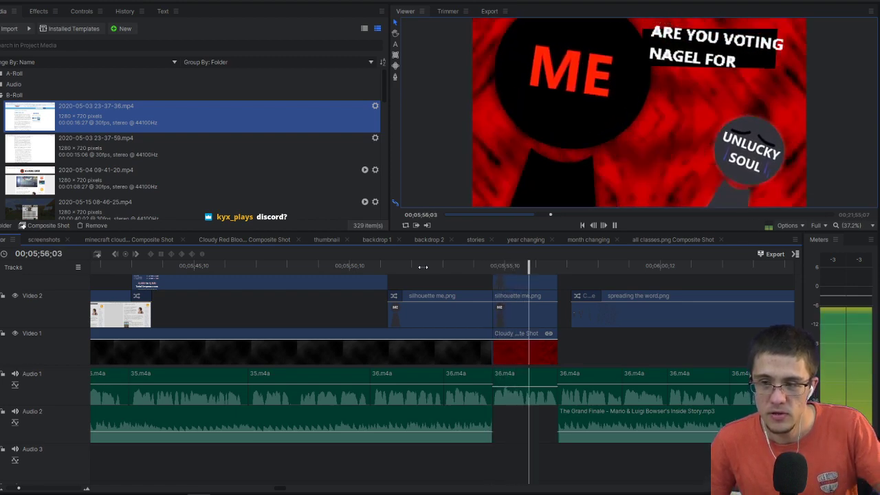
pyautogui.press('space')
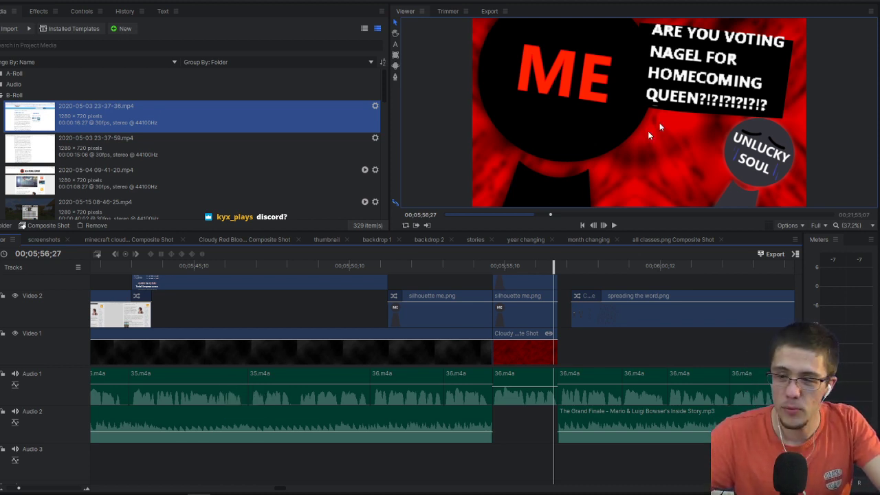
# Step: Examine the homecoming queen question text in the red shot at 80% zoom, and fit the whole frame again
pyautogui.scroll(4, 714, 92)
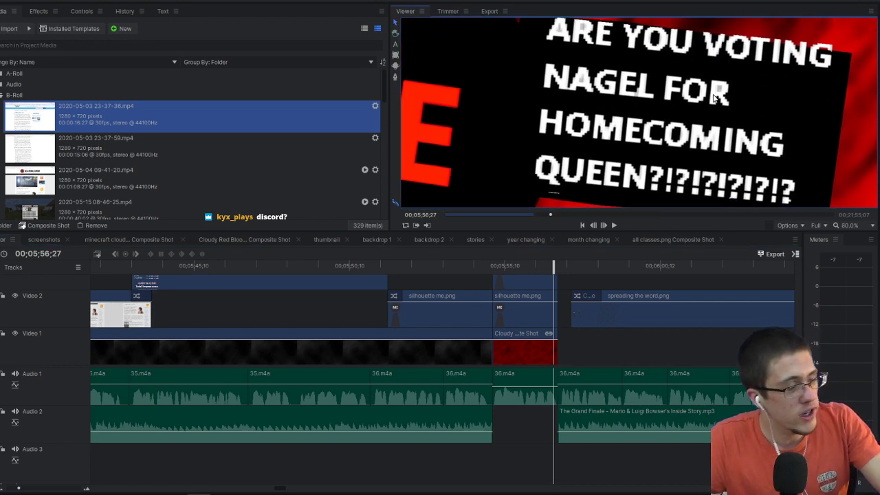
pyautogui.click(873, 227)
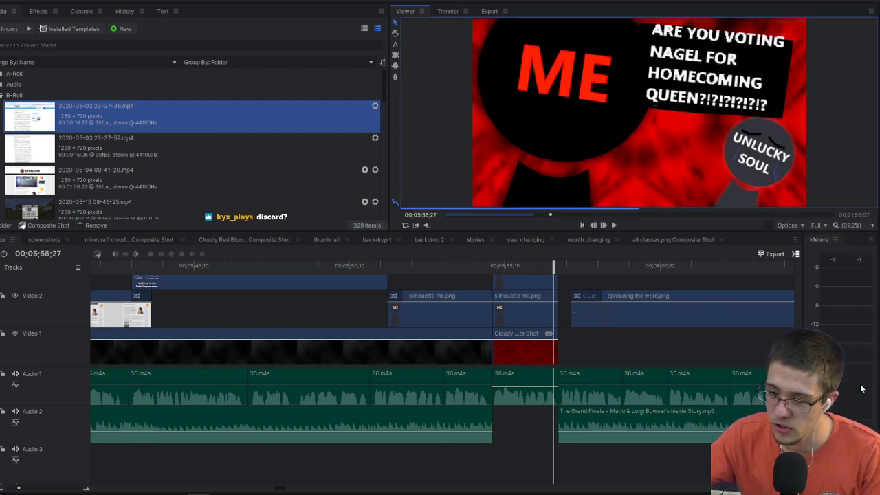
pyautogui.click(861, 377)
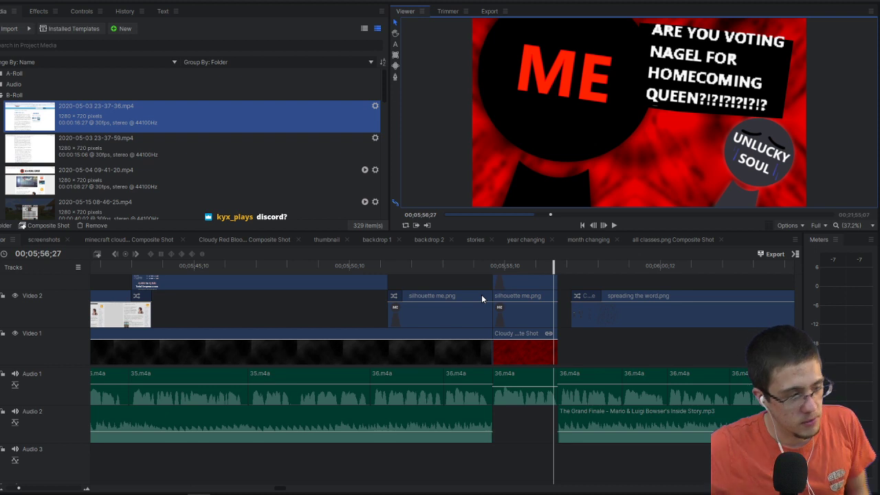
# Step: Go to the gap before spreading the word.png at 00;05;57;10 and browse the Graphics drawings folder in the project media
pyautogui.click(566, 268)
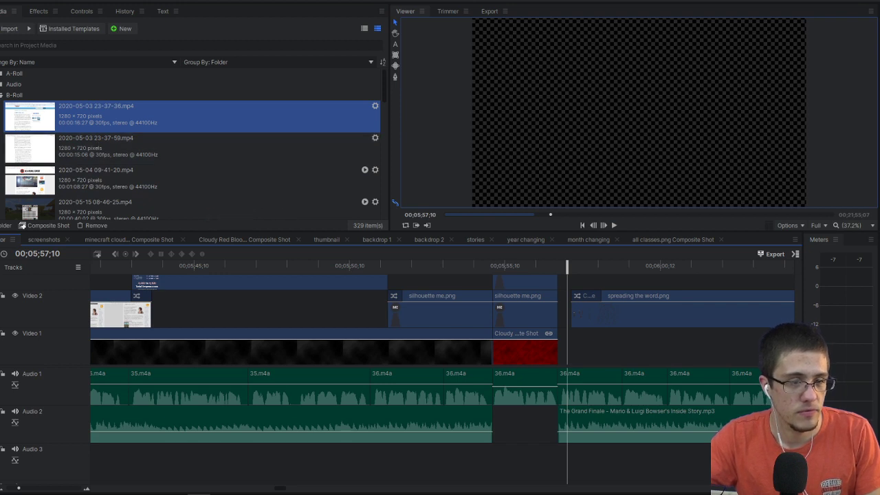
pyautogui.click(14, 95)
pyautogui.click(14, 117)
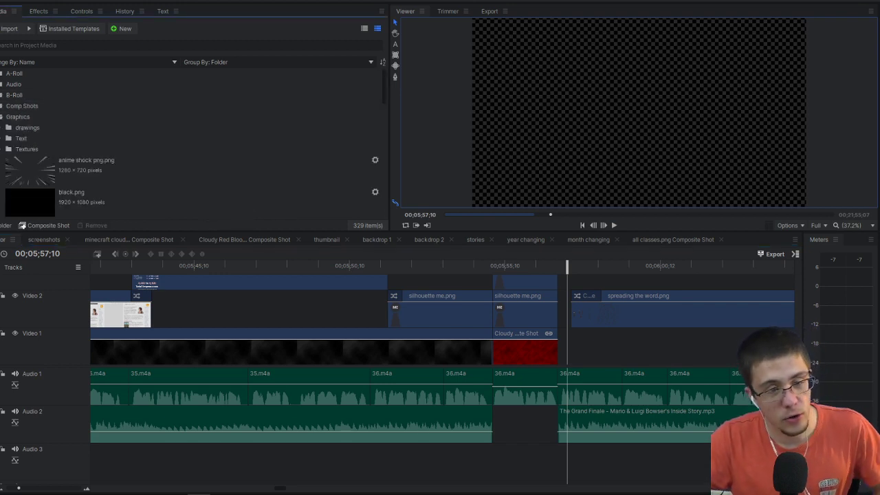
pyautogui.click(21, 128)
pyautogui.scroll(-3, 98, 144)
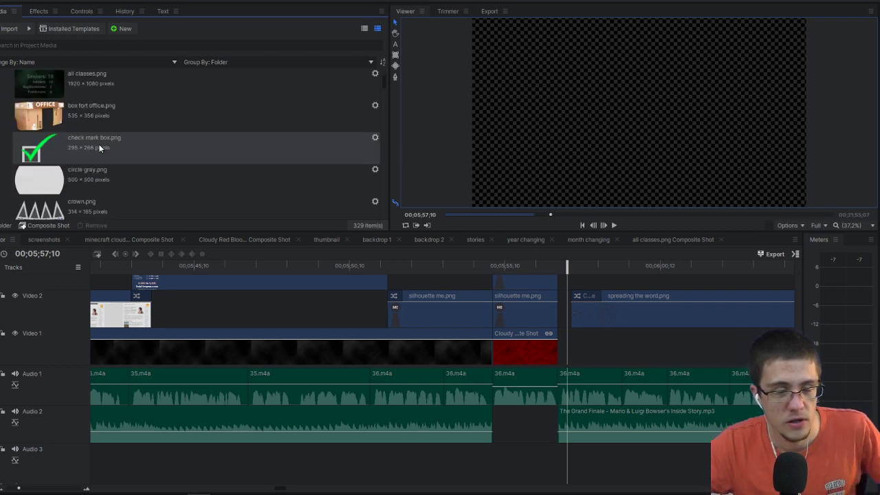
pyautogui.scroll(-4, 98, 147)
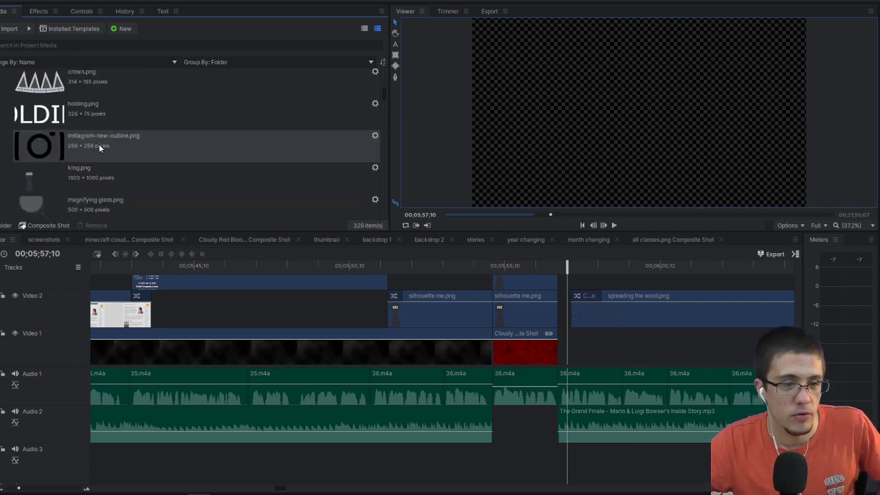
pyautogui.scroll(5, 98, 146)
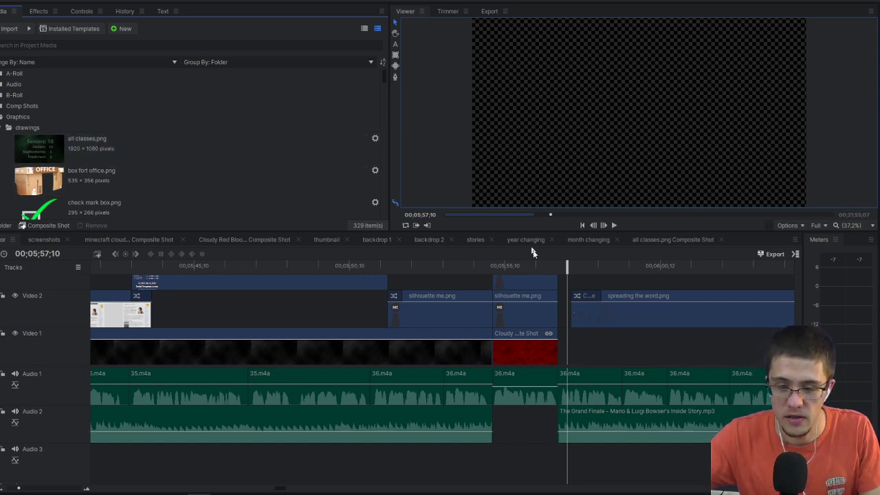
# Step: Return to the red shot at 00;05;56;28 and examine the Unlucky Soul figure up close before fitting the frame again
pyautogui.click(556, 265)
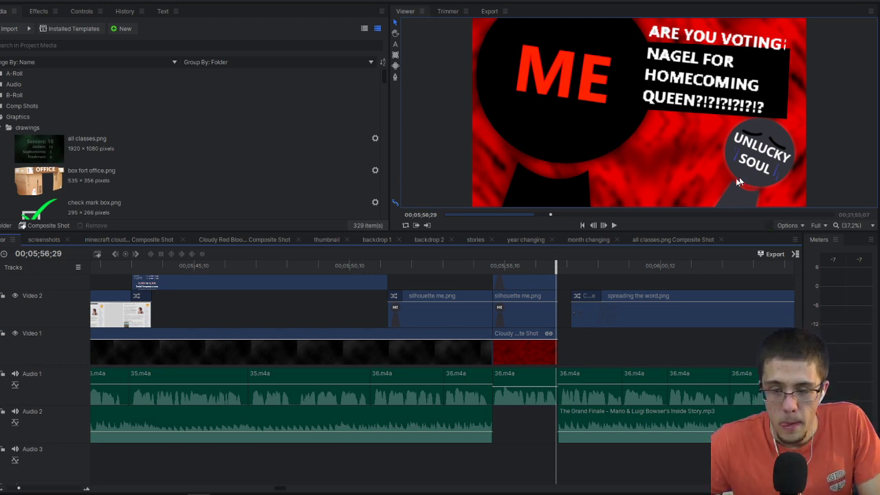
pyautogui.press('Left')
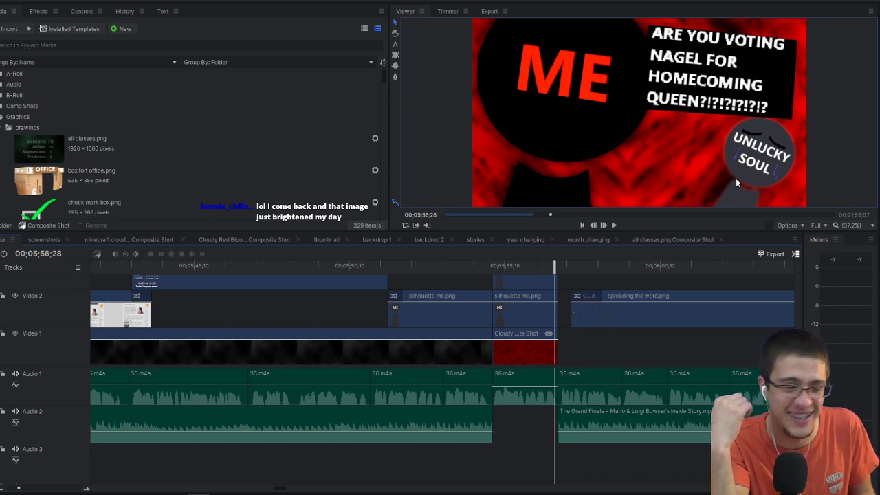
pyautogui.scroll(5, 736, 178)
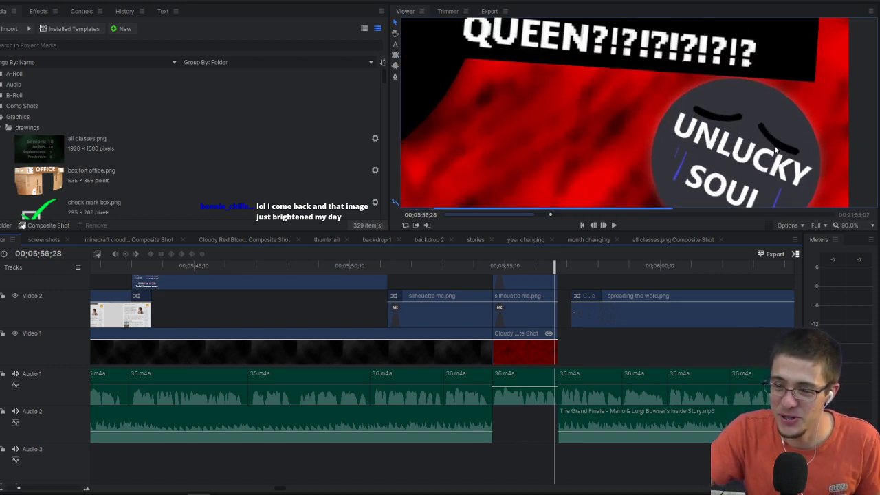
pyautogui.click(868, 229)
pyautogui.click(856, 382)
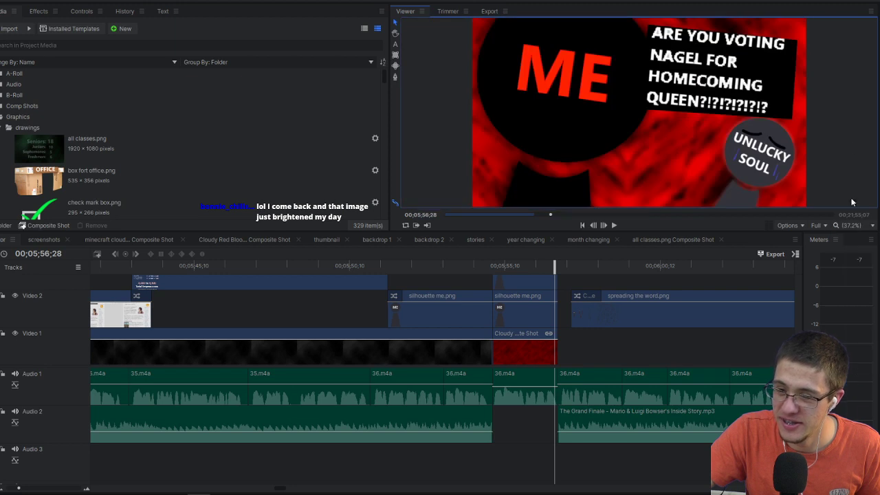
# Step: Open the Cloudy Red Blood composite shot, inspect its image layer at 00;00;00;05, and return to the editor timeline
pyautogui.click(575, 346)
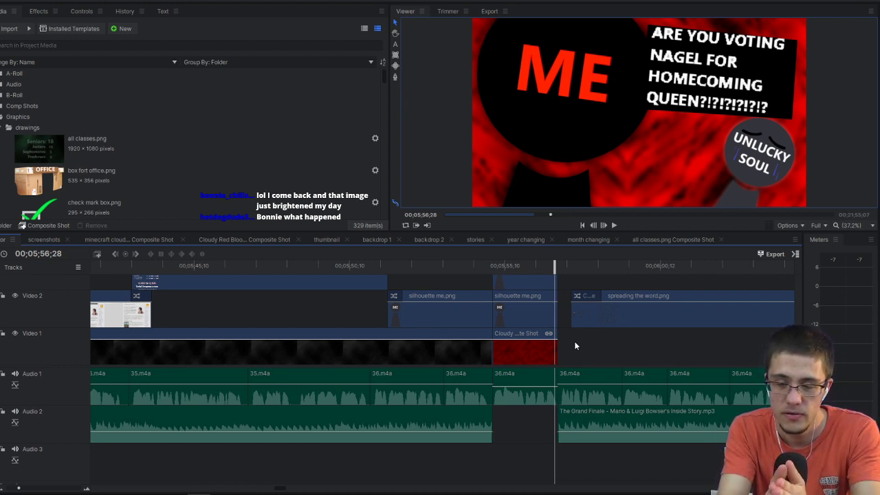
pyautogui.doubleClick(542, 347)
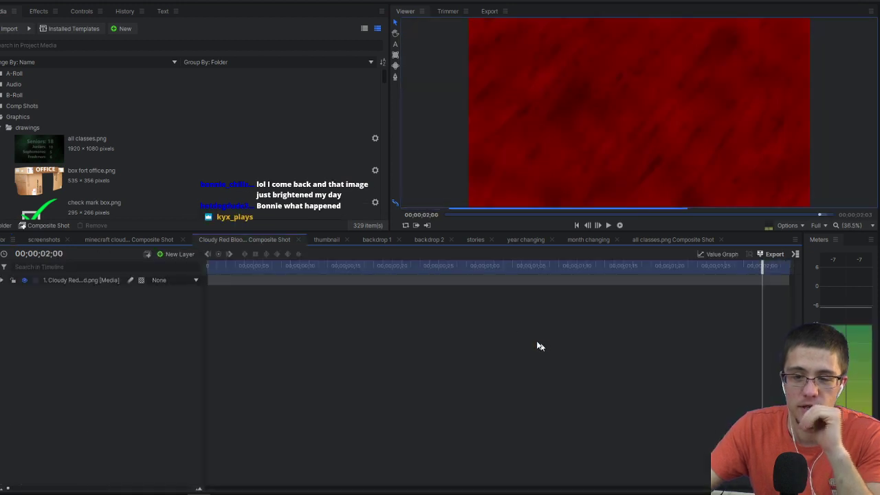
pyautogui.moveTo(301, 267)
pyautogui.mouseDown()
pyautogui.moveTo(271, 267)
pyautogui.moveTo(318, 267)
pyautogui.moveTo(194, 266)
pyautogui.moveTo(254, 267)
pyautogui.mouseUp()
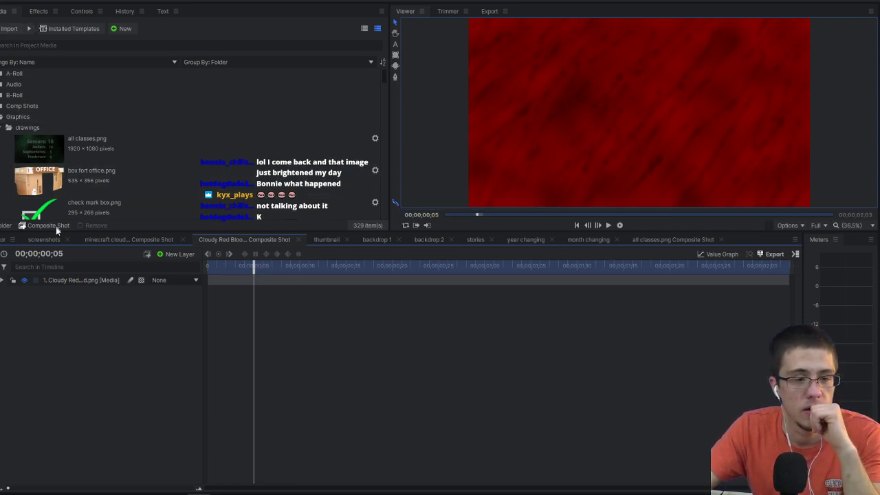
pyautogui.click(3, 282)
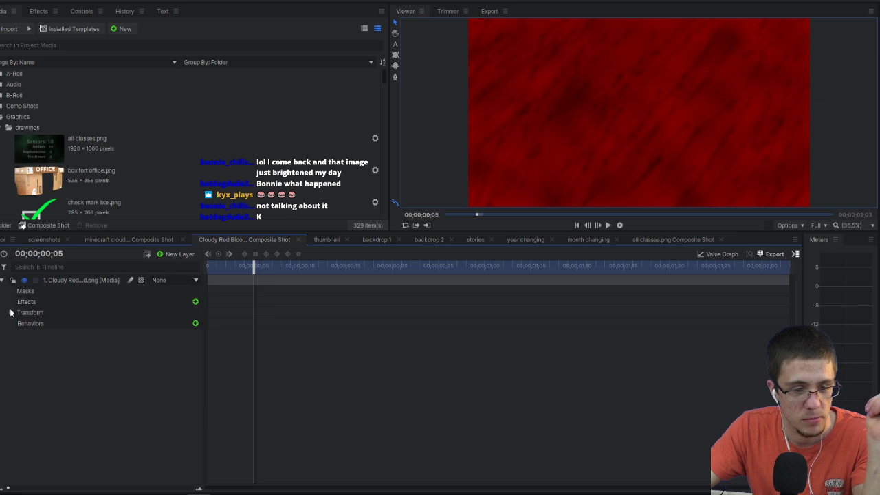
pyautogui.click(6, 239)
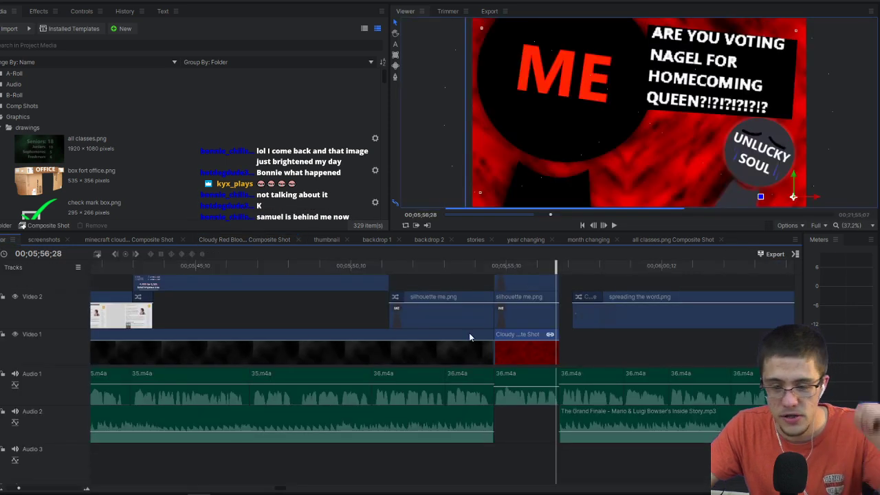
# Step: Review the list of effects applied to the Cloudy Red Blood composite shot clip, and deselect the clip
pyautogui.click(77, 13)
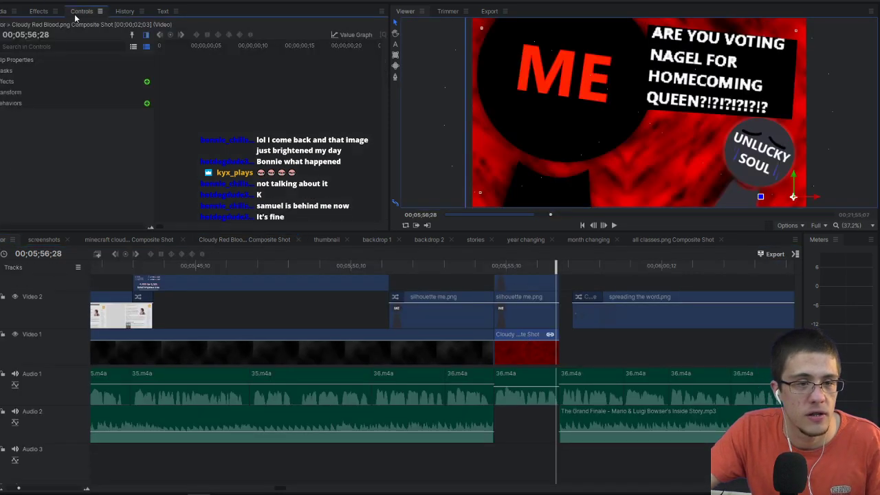
pyautogui.click(4, 81)
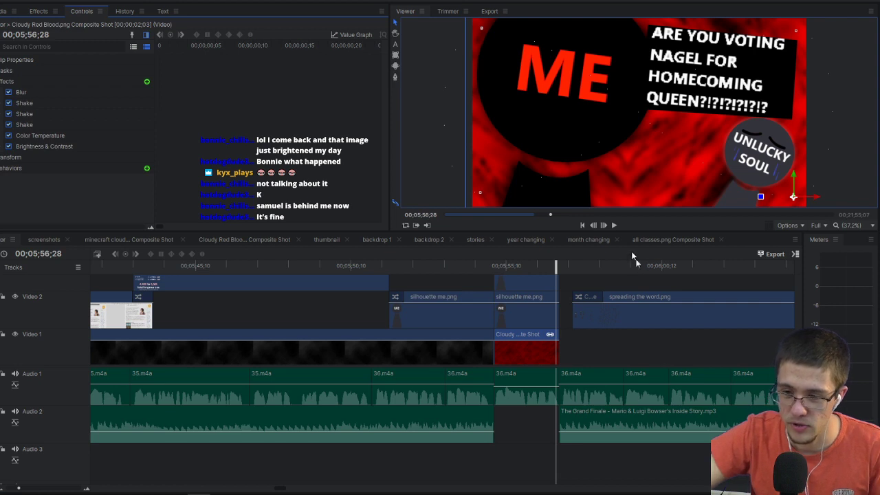
pyautogui.click(590, 346)
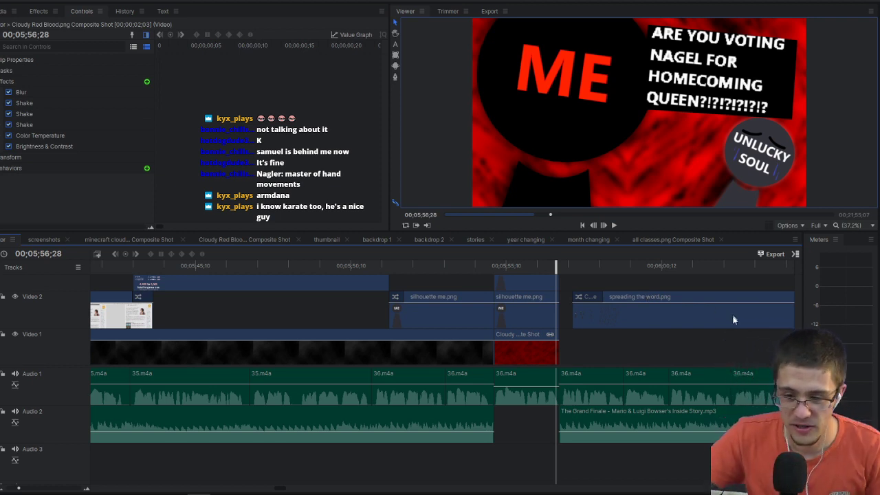
# Step: Go to 00;05;58;29 and preview the full spreading the word.png drawing from the project media in the Trimmer
pyautogui.click(619, 267)
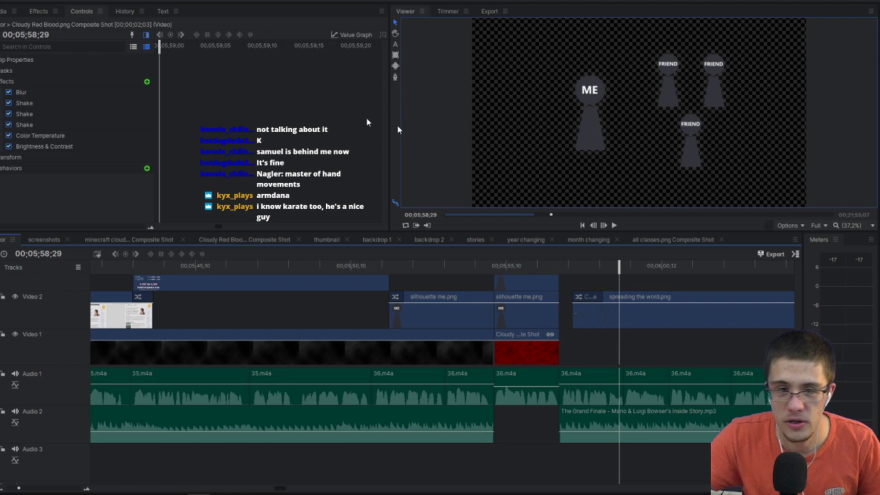
pyautogui.click(7, 11)
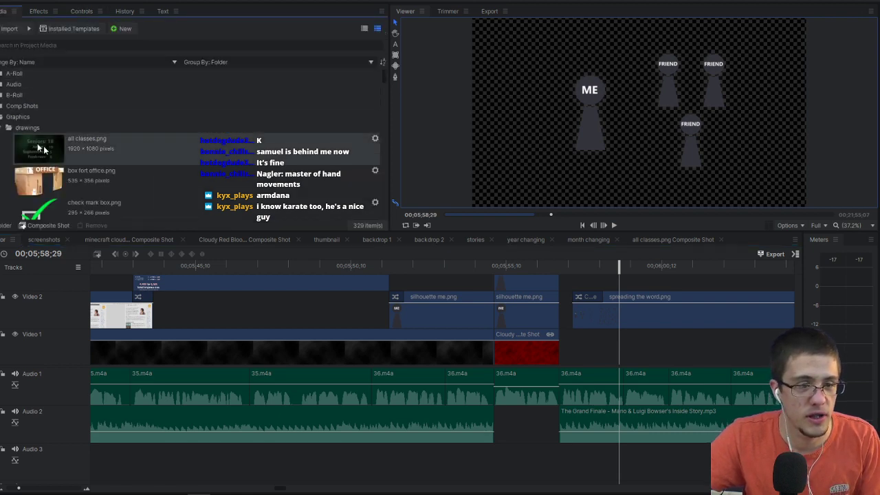
pyautogui.scroll(-10, 42, 148)
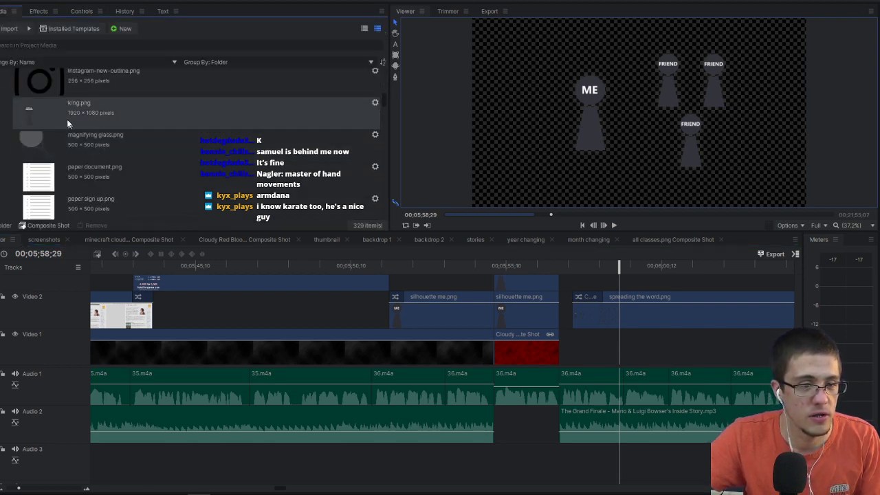
pyautogui.scroll(-8, 83, 138)
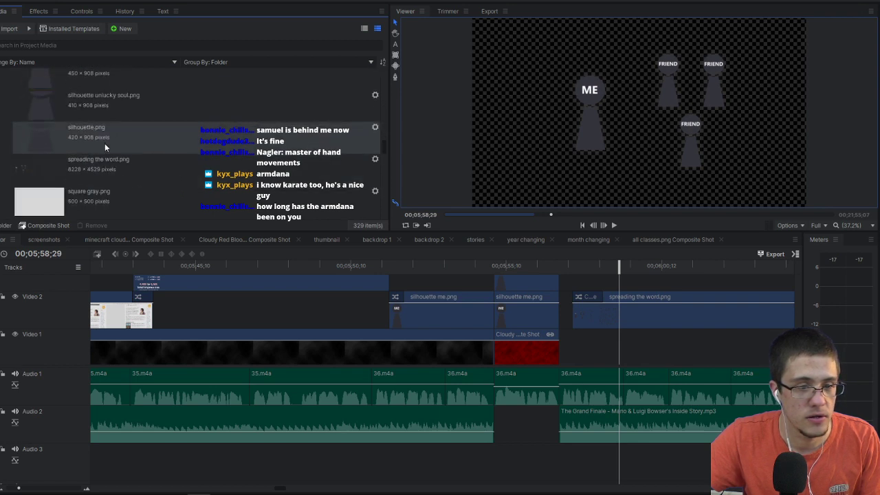
pyautogui.click(56, 172)
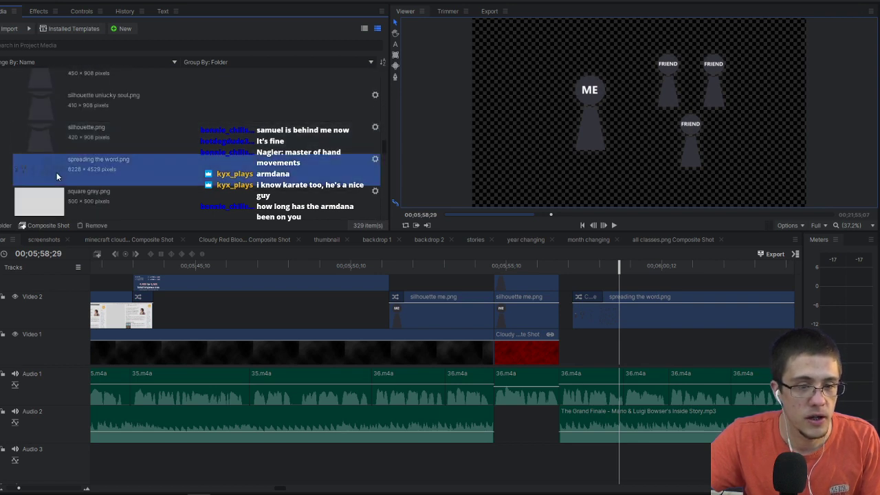
pyautogui.click(447, 12)
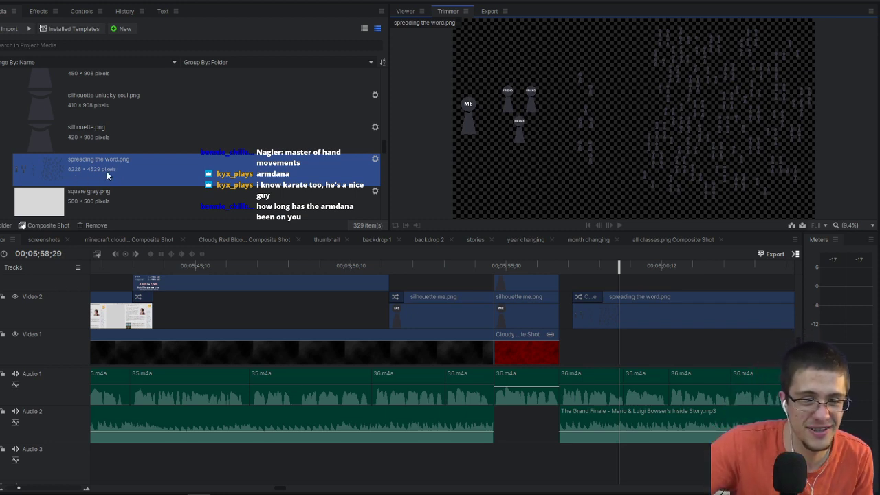
# Step: Examine the crowd of silhouettes in spreading the word.png up close in the Trimmer, and bring the whole drawing back into view
pyautogui.scroll(5, 705, 138)
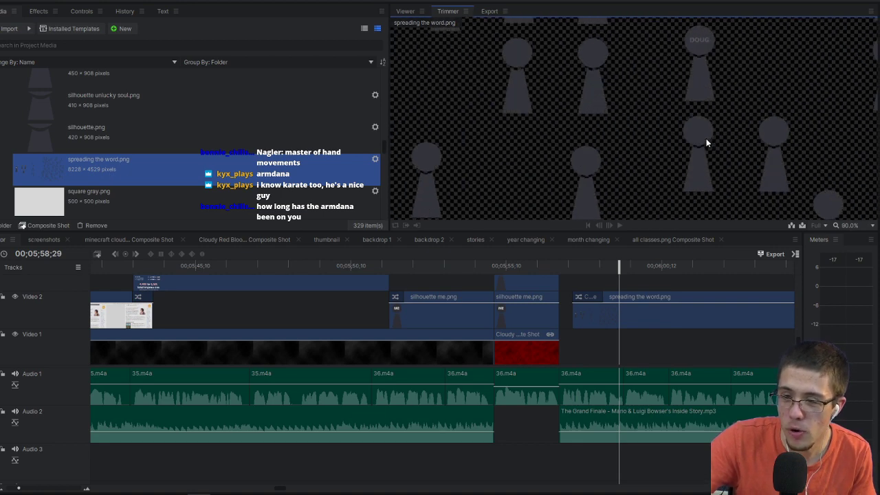
pyautogui.scroll(-5, 651, 80)
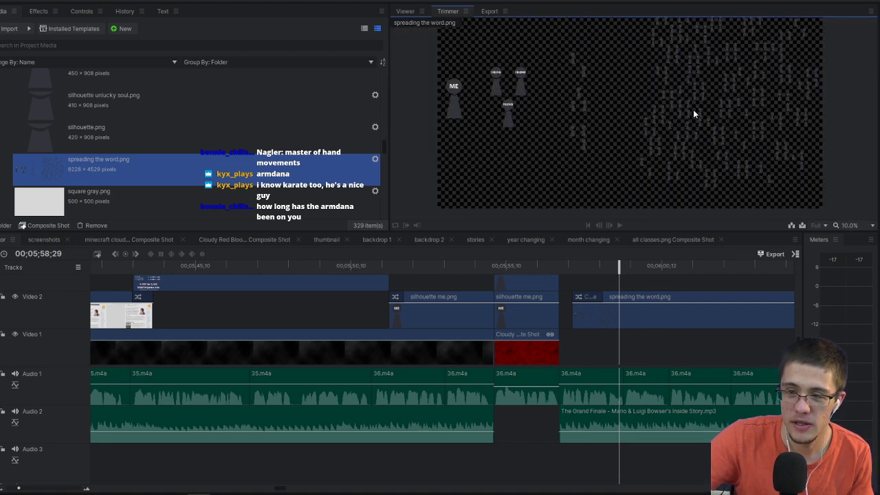
pyautogui.moveTo(694, 114); pyautogui.dragTo(647, 131)
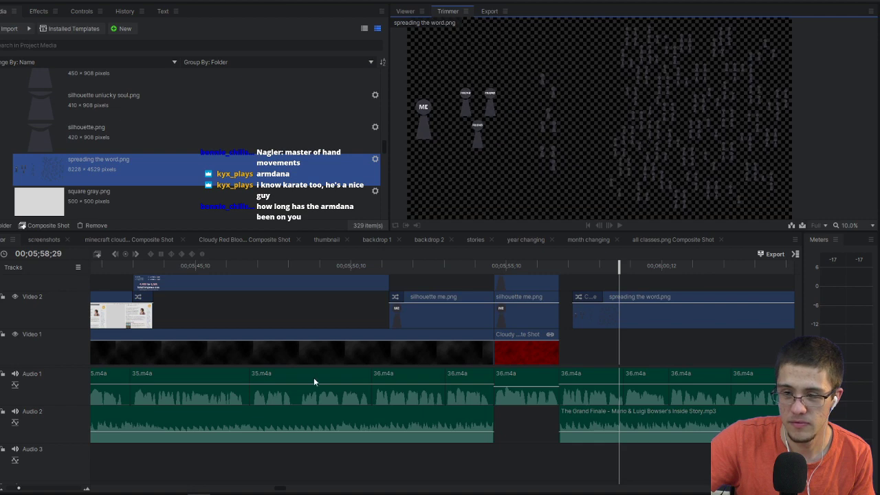
# Step: Switch to File Explorer, search Quick access for "sprea", and open spreading the word.png in the photo viewer
pyautogui.hotkey('alt', 'Tab')
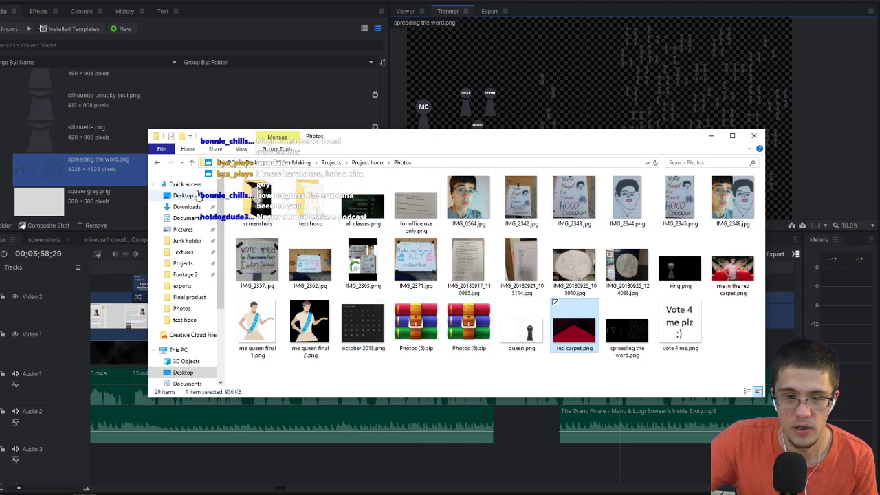
pyautogui.click(185, 185)
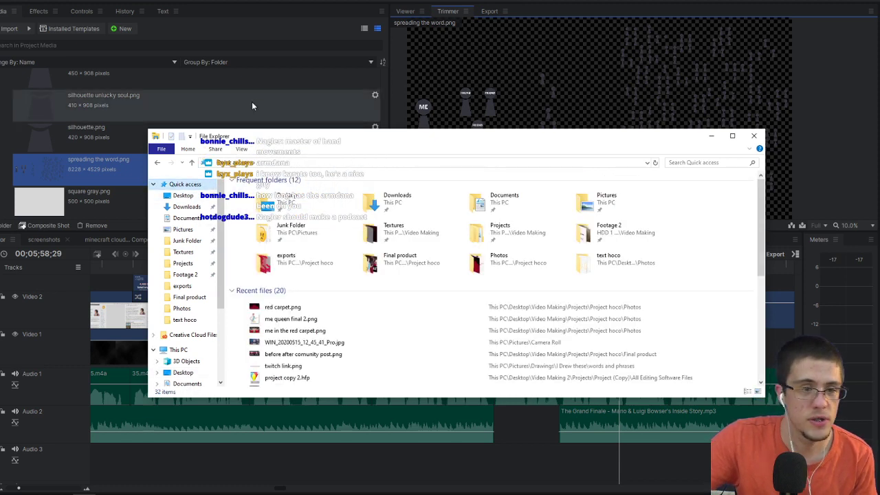
pyautogui.click(684, 161)
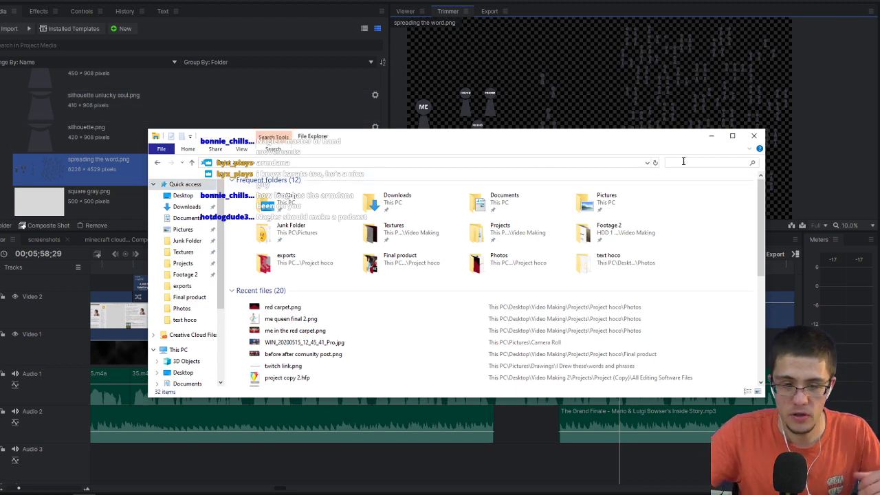
pyautogui.write('sprea')
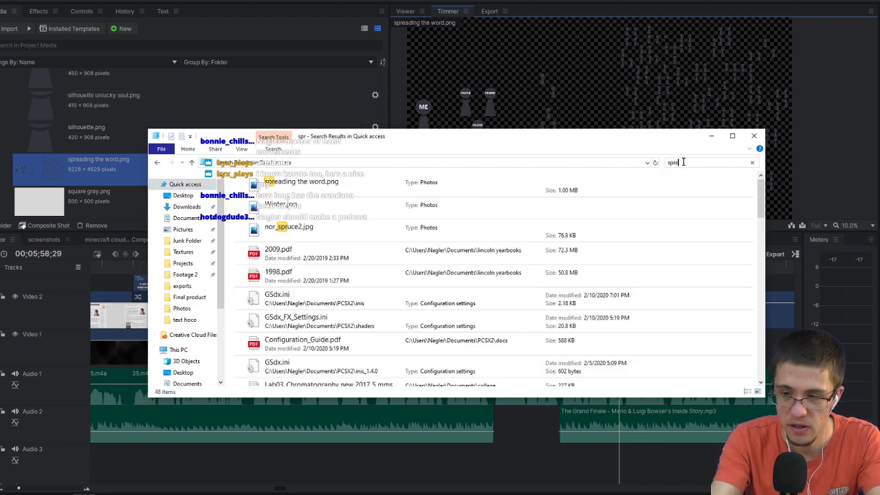
pyautogui.doubleClick(428, 184)
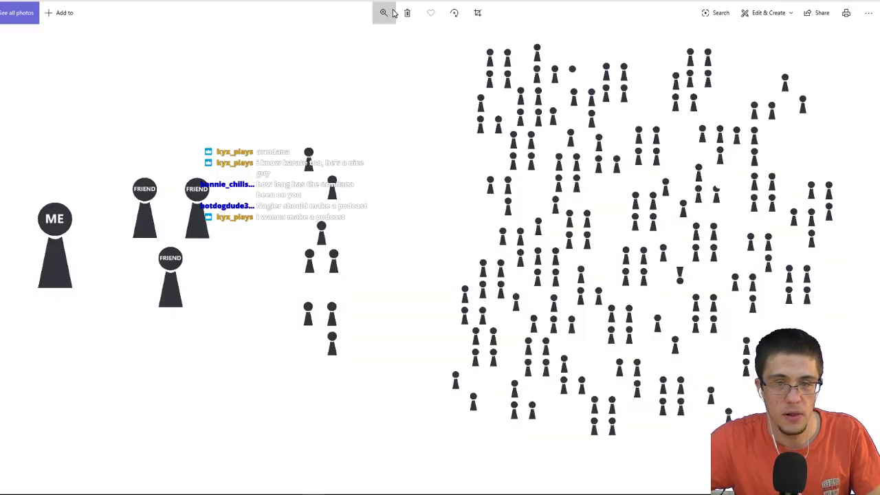
# Step: Examine different parts of the silhouette crowd in the opened image at several magnifications
pyautogui.click(384, 11)
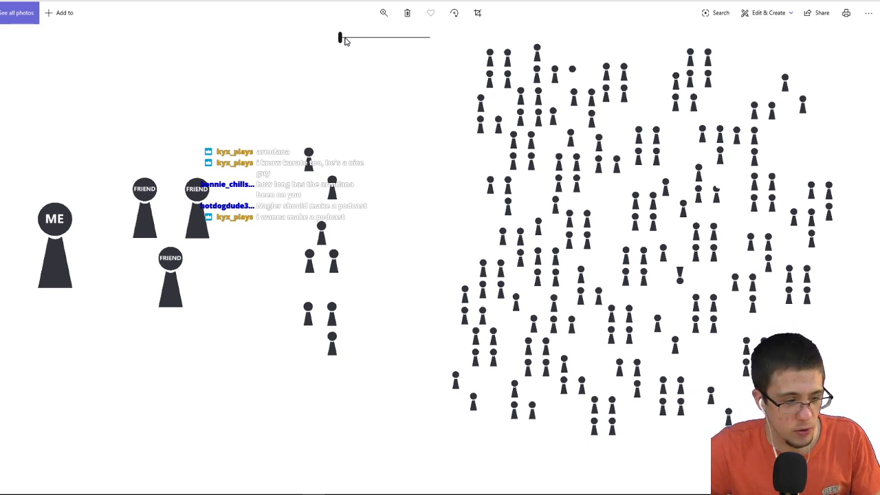
pyautogui.moveTo(346, 41); pyautogui.dragTo(356, 37)
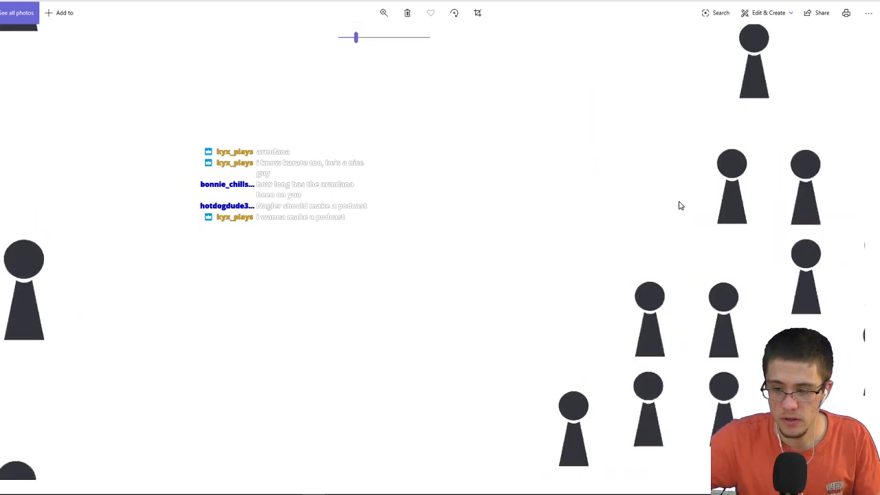
pyautogui.scroll(-1, 598, 241)
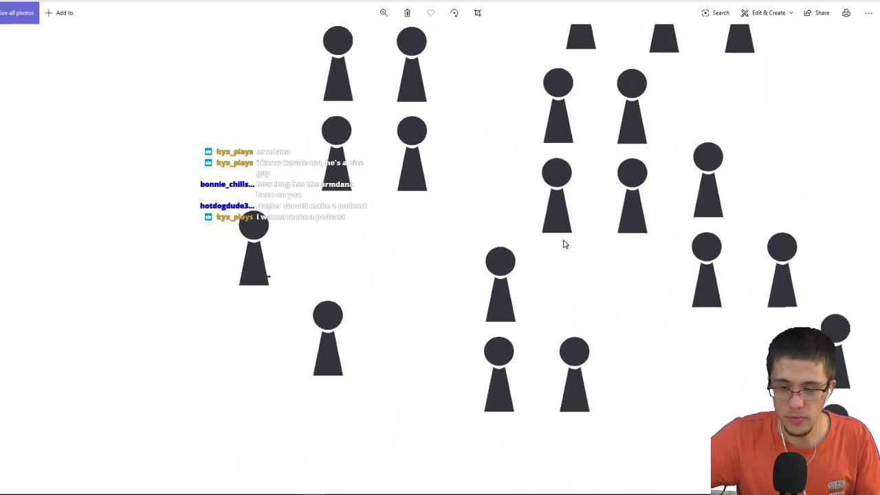
pyautogui.click(383, 12)
pyautogui.moveTo(366, 40); pyautogui.dragTo(346, 38)
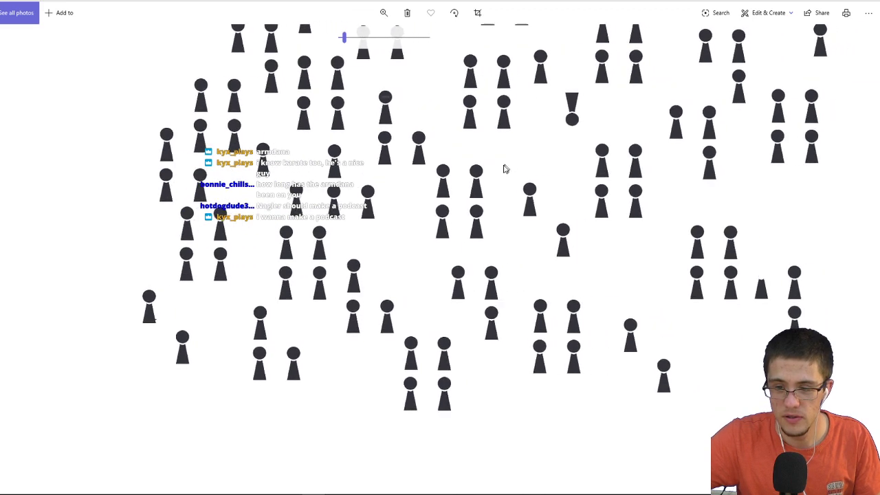
pyautogui.click(384, 13)
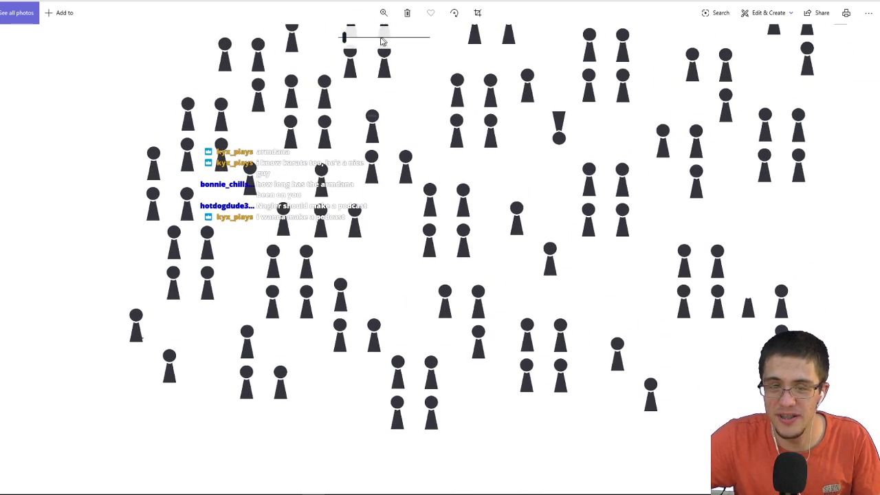
pyautogui.moveTo(346, 38); pyautogui.dragTo(375, 38)
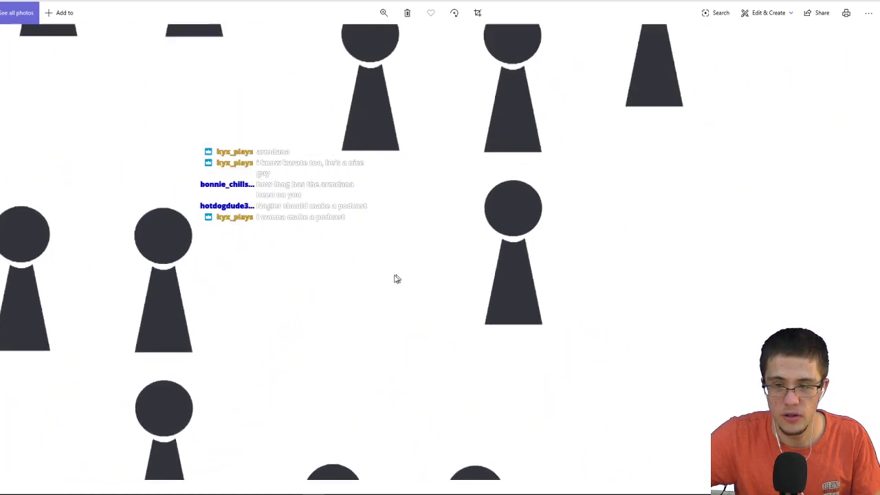
pyautogui.click(377, 14)
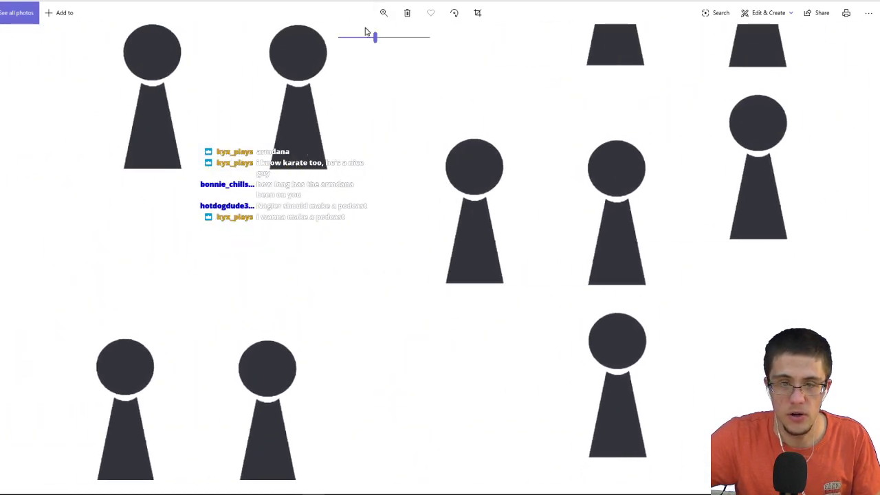
pyautogui.moveTo(375, 38); pyautogui.dragTo(356, 66)
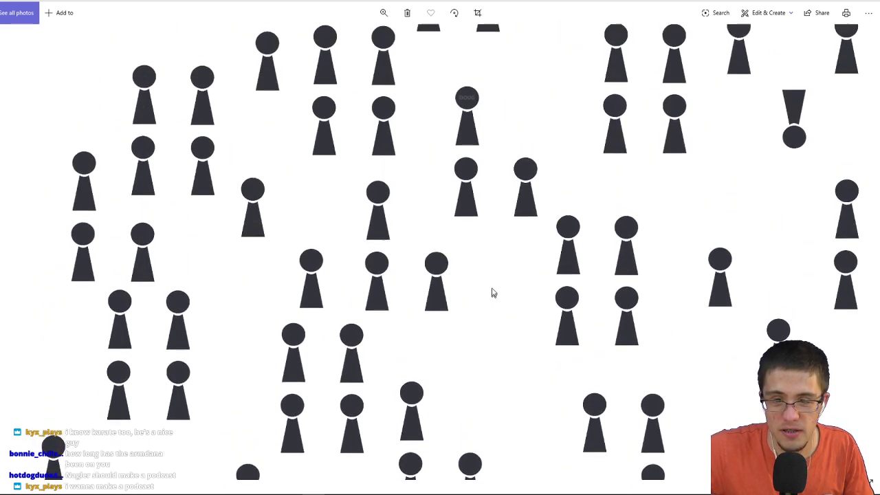
# Step: Inspect the crowd figure with the faint name on its head up close, and return to a wider view
pyautogui.click(380, 16)
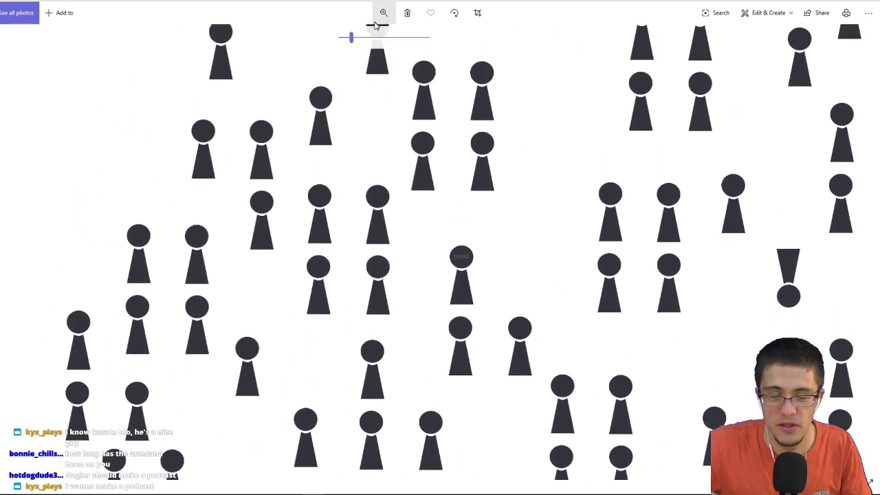
pyautogui.moveTo(378, 37); pyautogui.dragTo(417, 44)
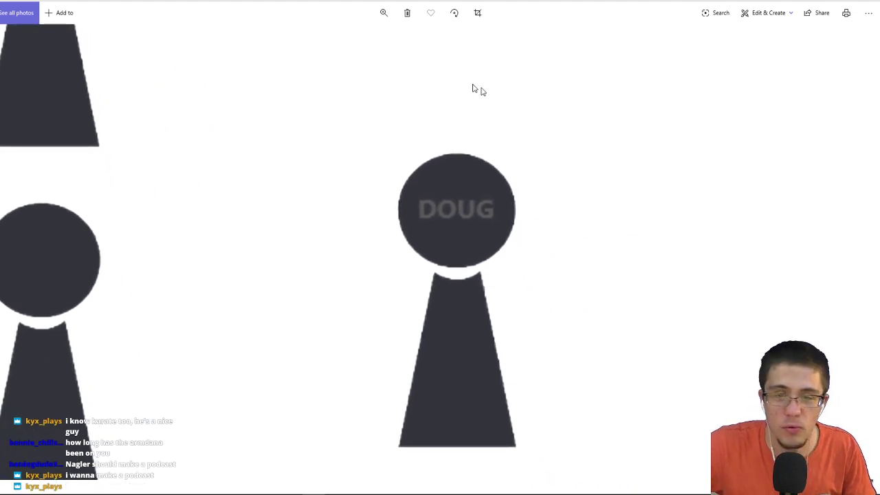
pyautogui.click(385, 12)
pyautogui.moveTo(416, 36); pyautogui.dragTo(332, 67)
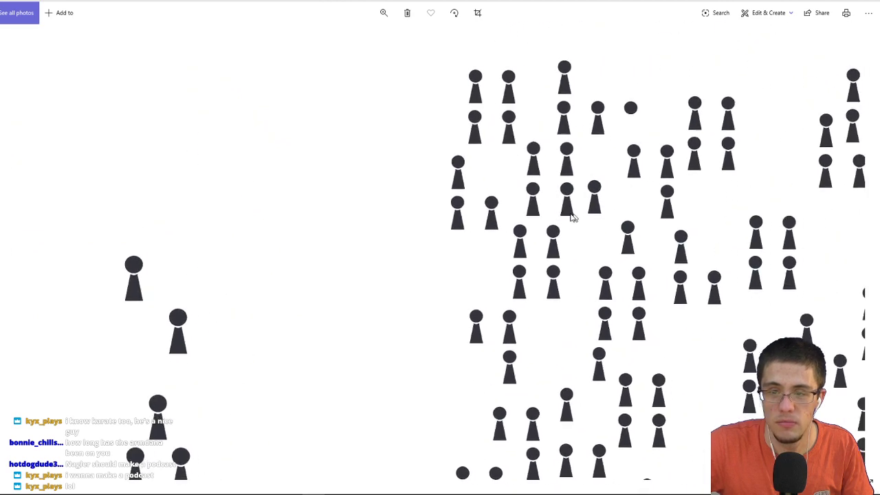
# Step: Magnify the lone floating head near the upper edge of the crowd, and return to the whole image
pyautogui.click(383, 13)
pyautogui.click(389, 37)
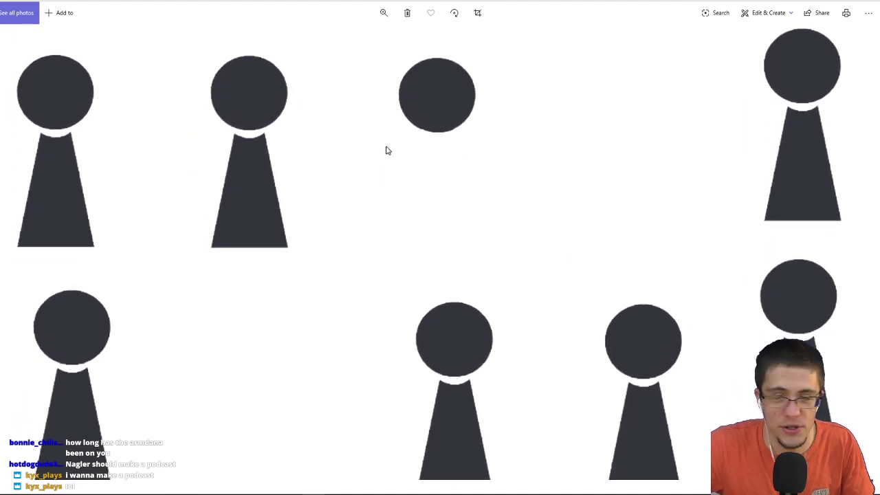
pyautogui.click(383, 13)
pyautogui.scroll(-5, 466, 168)
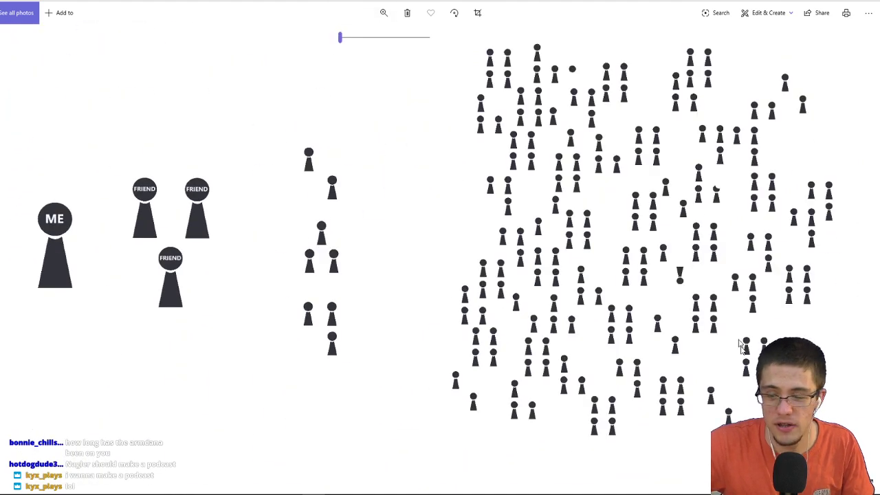
# Step: Magnify the lower part of the crowd and examine the headless body among the figures
pyautogui.moveTo(340, 38); pyautogui.dragTo(372, 39)
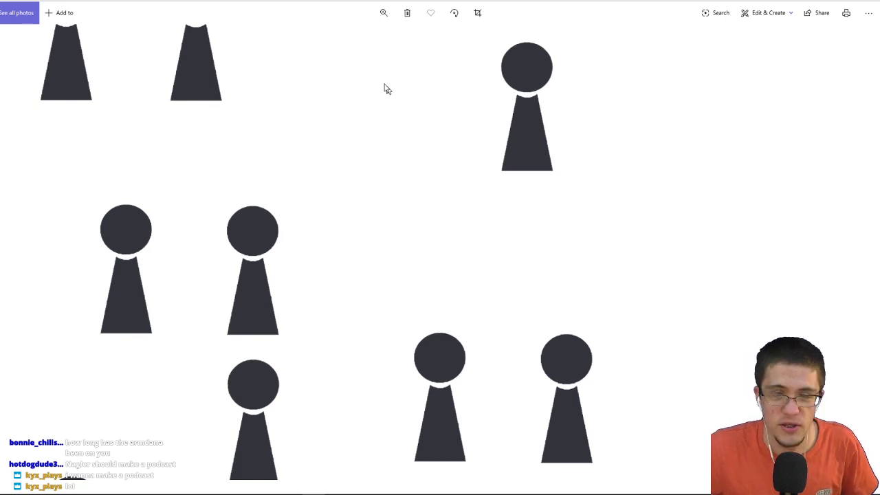
pyautogui.click(384, 12)
pyautogui.moveTo(373, 35); pyautogui.dragTo(355, 61)
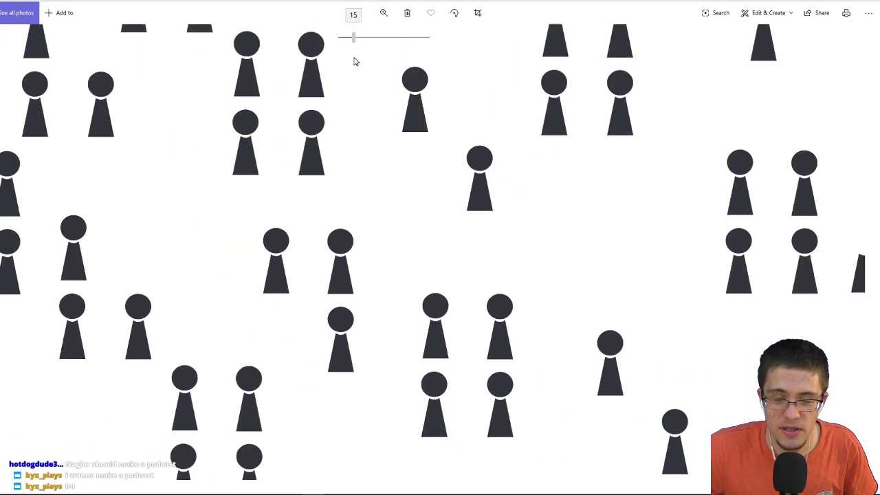
pyautogui.click(552, 188)
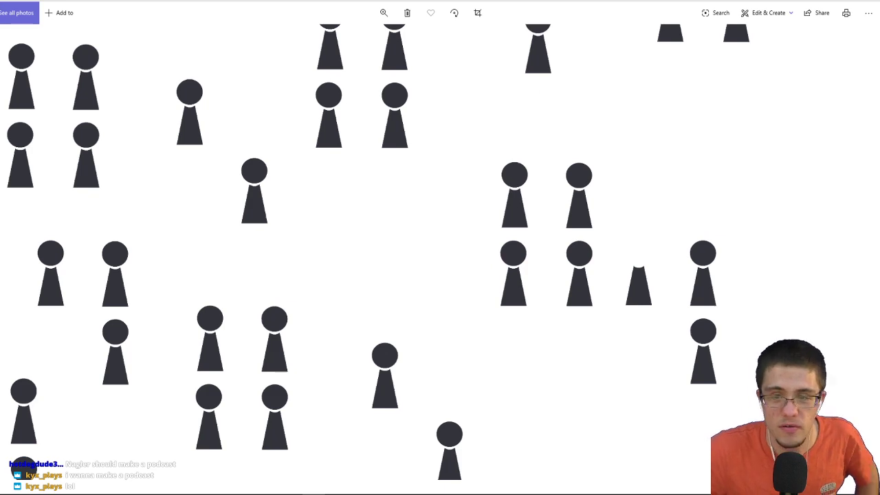
# Step: Close the image and the File Explorer search window to return to the HitFilm Express project
pyautogui.press('Escape')
pyautogui.click(728, 119)
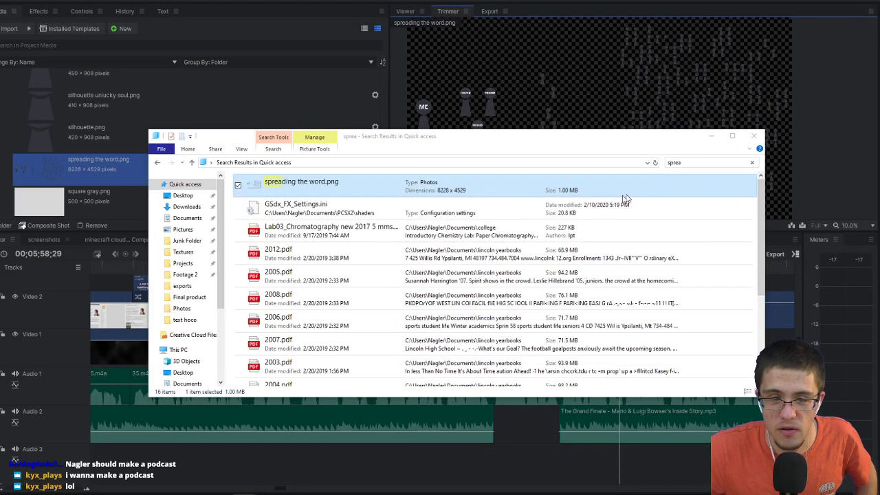
pyautogui.click(750, 136)
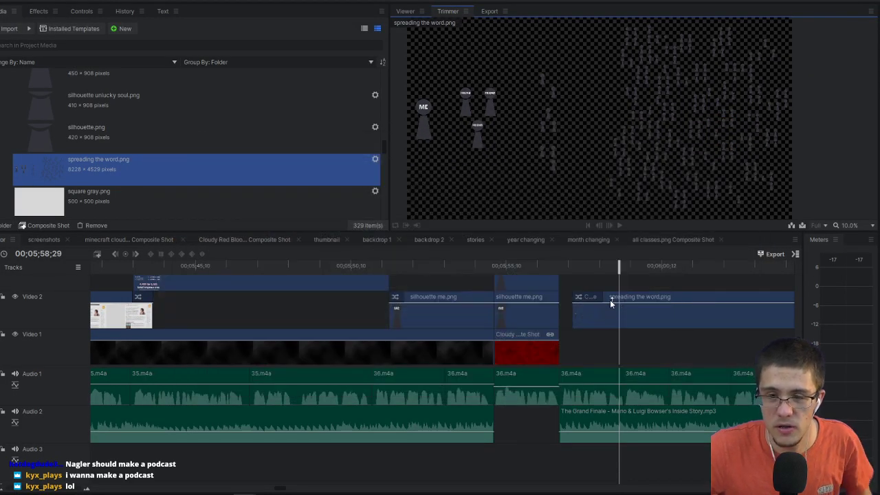
# Step: Move the playhead to 00;06;08;19 and then through the seniors.png section of the timeline, stopping at 00;06;12;13
pyautogui.hscroll(5, 610, 300)
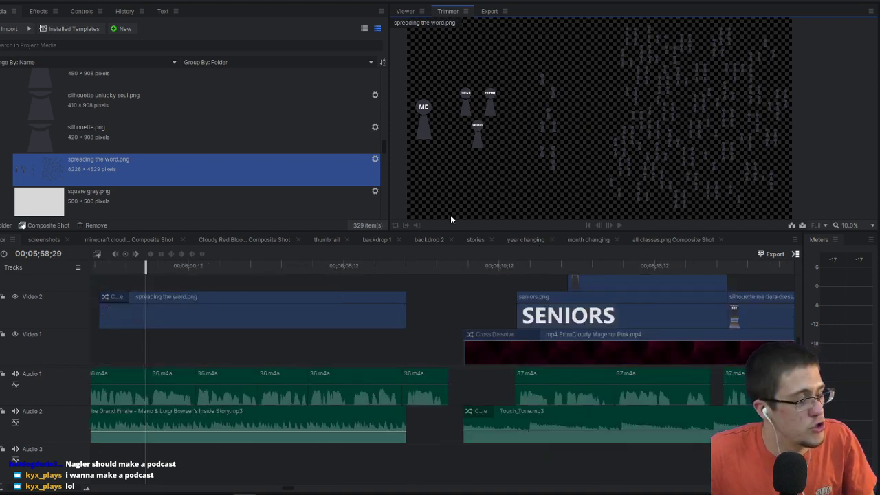
pyautogui.click(444, 266)
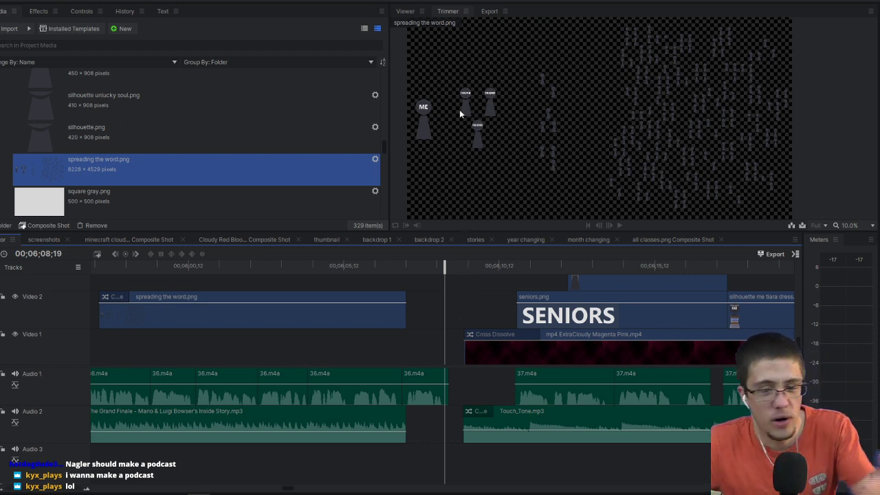
pyautogui.click(559, 266)
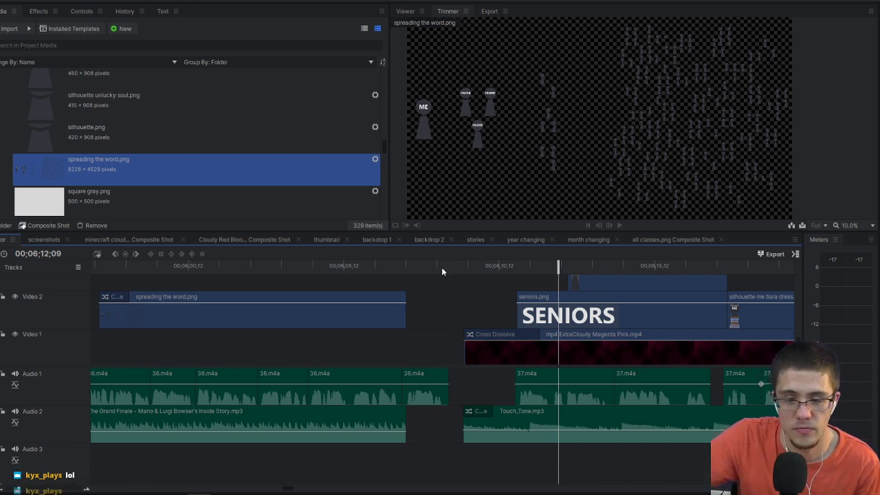
pyautogui.moveTo(442, 267); pyautogui.dragTo(538, 285)
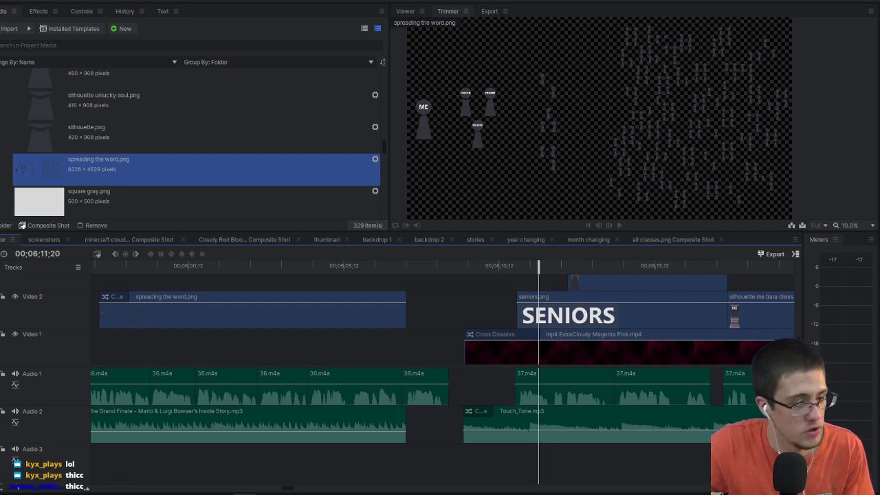
pyautogui.click(606, 270)
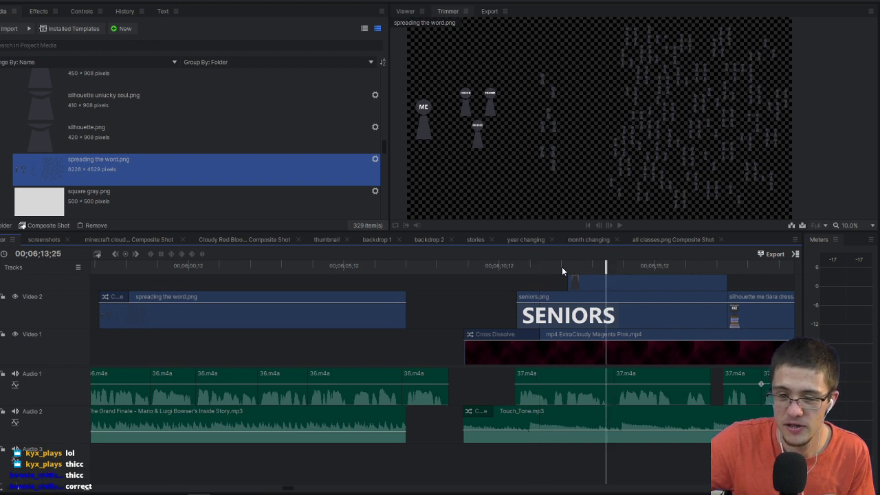
pyautogui.click(561, 267)
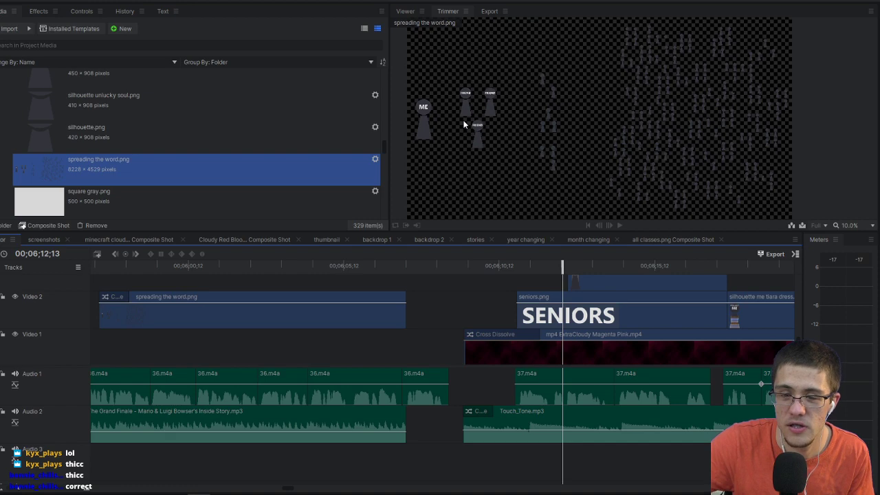
# Step: Restart HitFilm Express without saving the project changes, and reopen the project's main editor timeline
pyautogui.hotkey('alt', 'F4')
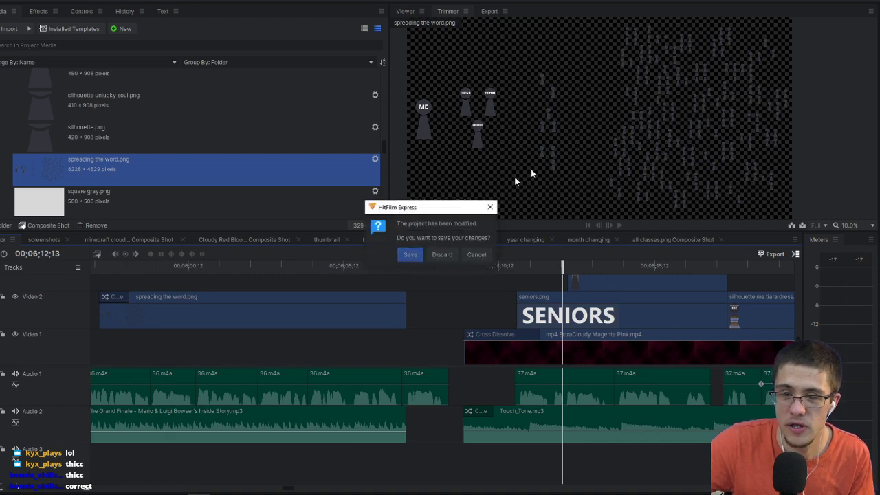
pyautogui.click(443, 254)
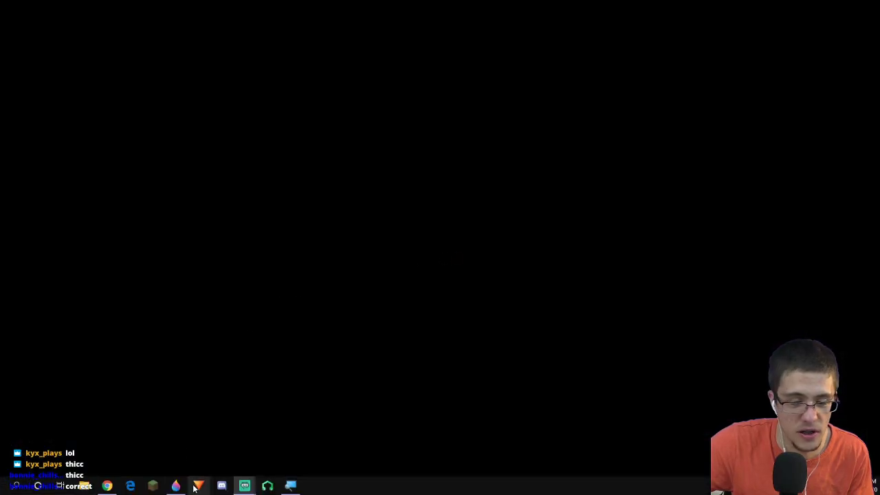
pyautogui.click(199, 485)
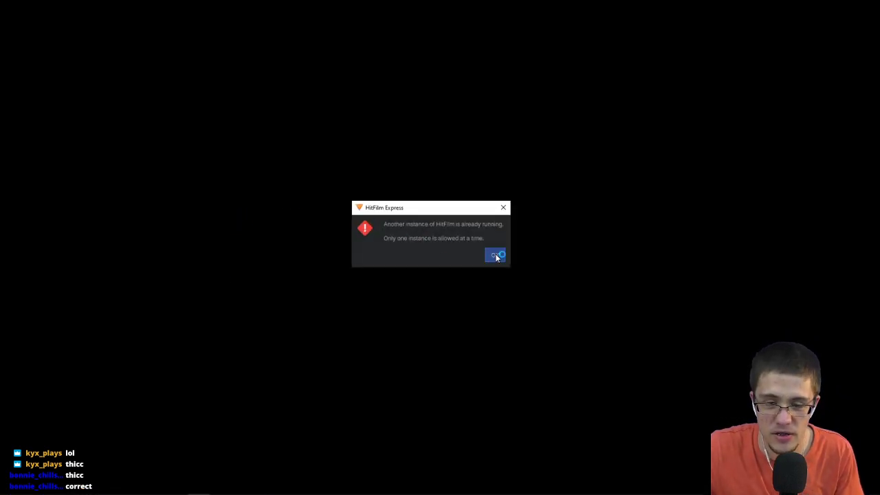
pyautogui.click(494, 255)
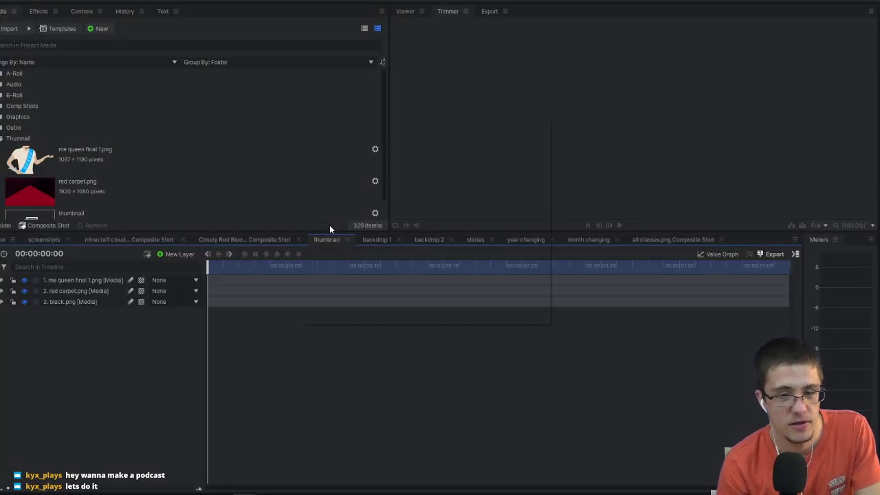
pyautogui.click(528, 310)
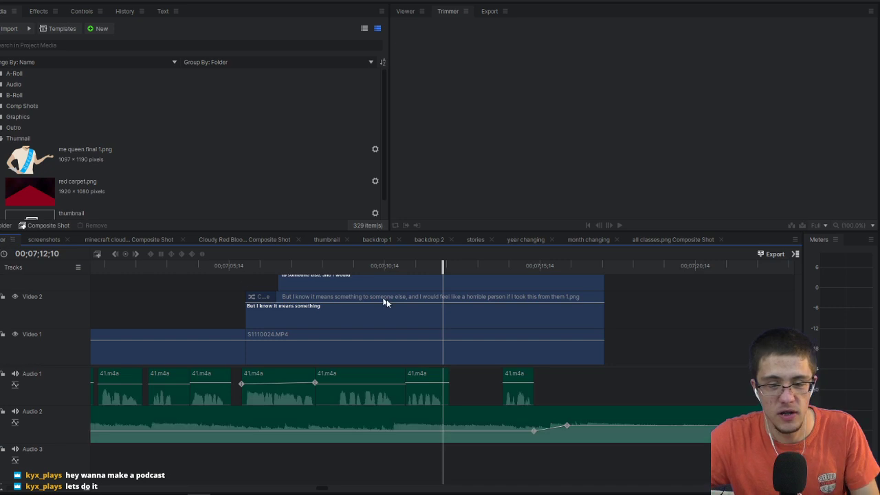
# Step: Return to the seniors.png section of the timeline, set the playhead to 00;06;12;11 and show the frame in the Viewer
pyautogui.hscroll(-15, 434, 310)
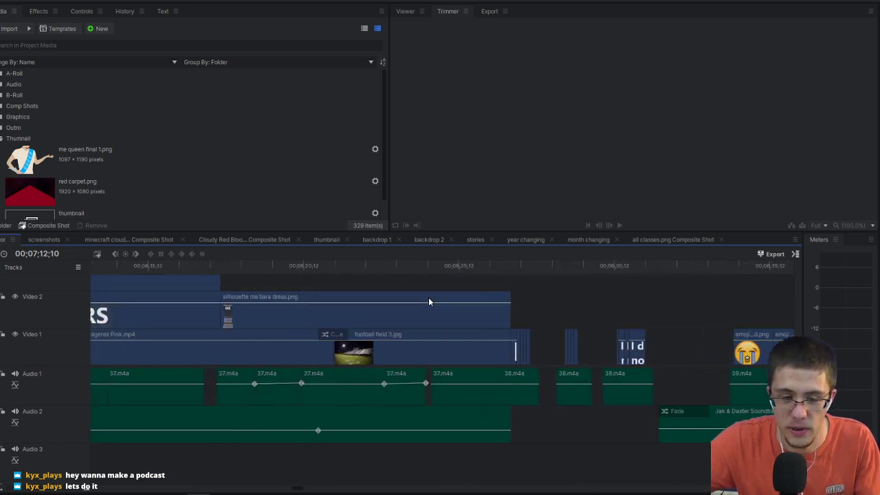
pyautogui.hscroll(3, 441, 292)
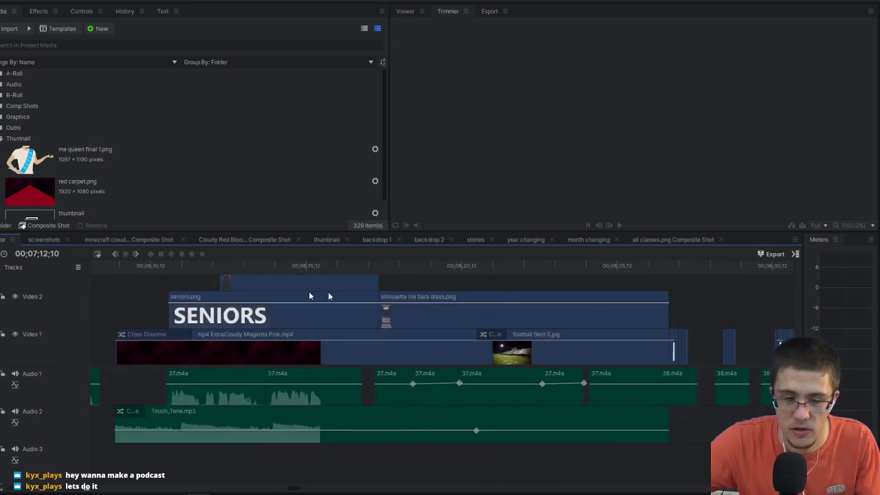
pyautogui.click(211, 266)
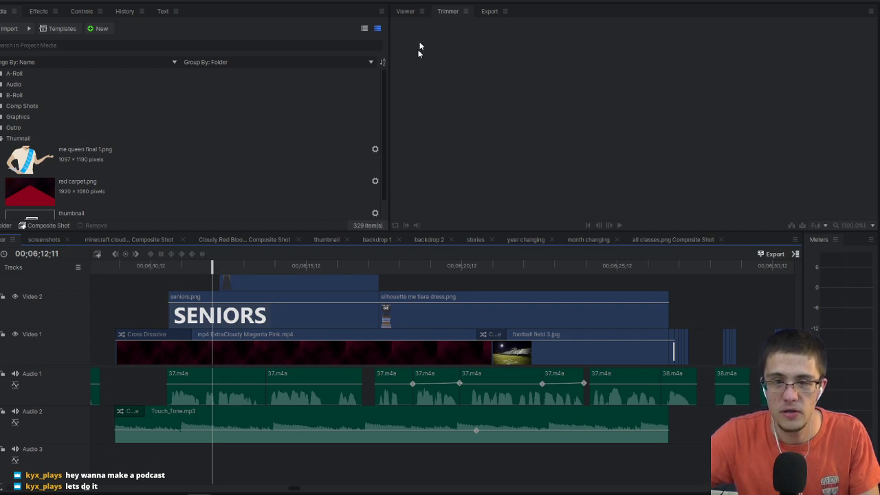
pyautogui.click(406, 11)
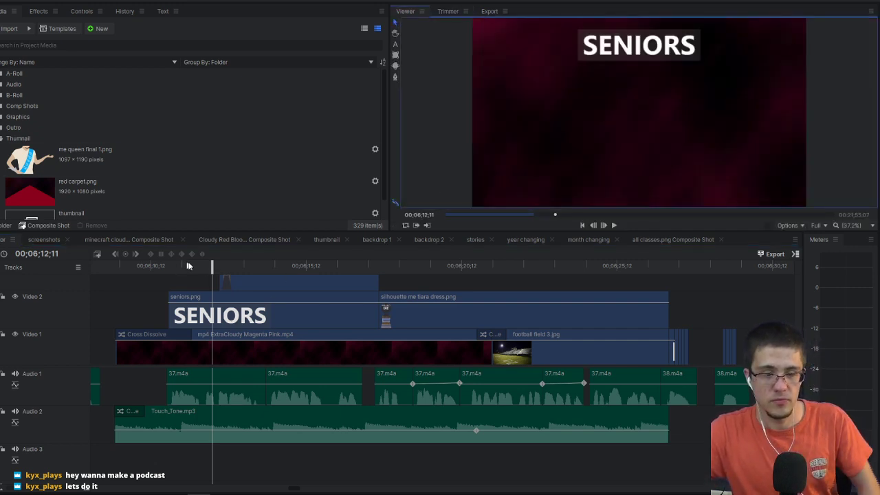
# Step: Play the seniors.png section from 00;06;11;16, and replay it from 00;06;12;11, pausing at 00;06;14;02
pyautogui.click(185, 266)
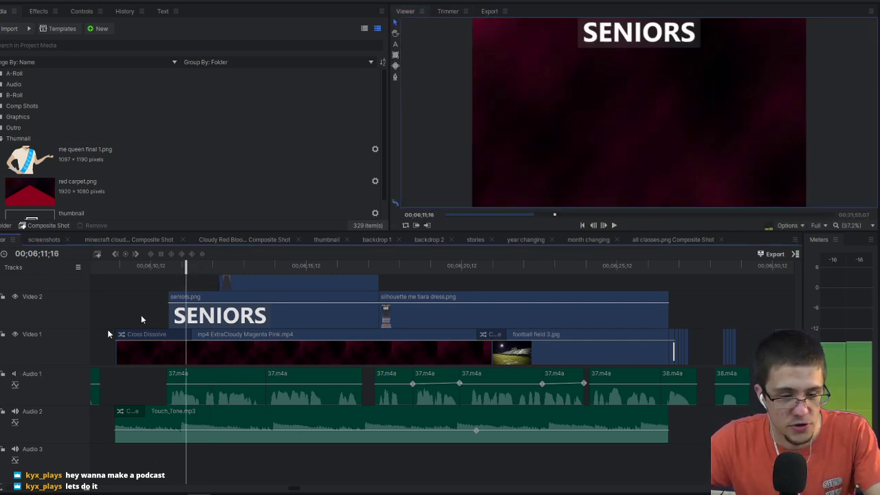
pyautogui.press('space')
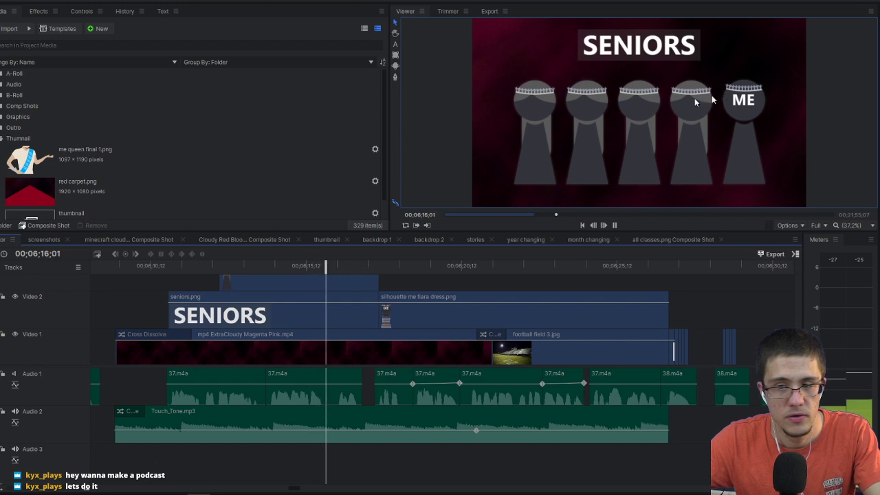
pyautogui.moveTo(244, 265); pyautogui.dragTo(212, 265)
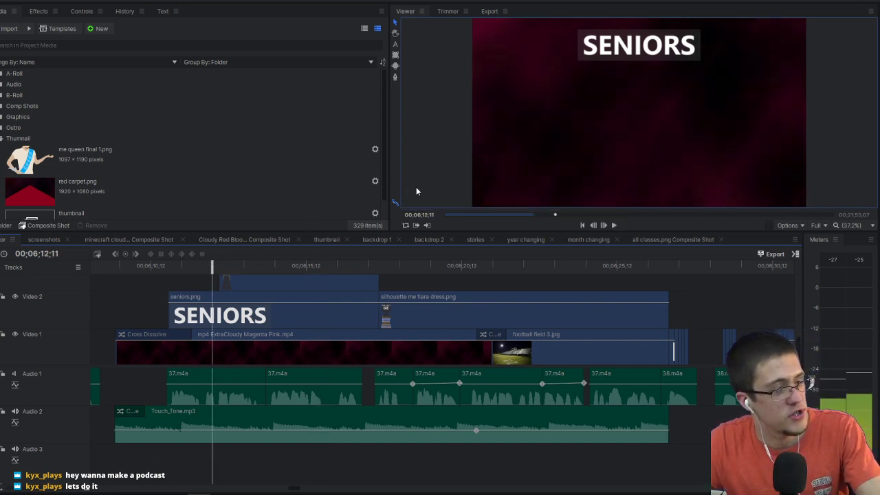
pyautogui.press('space')
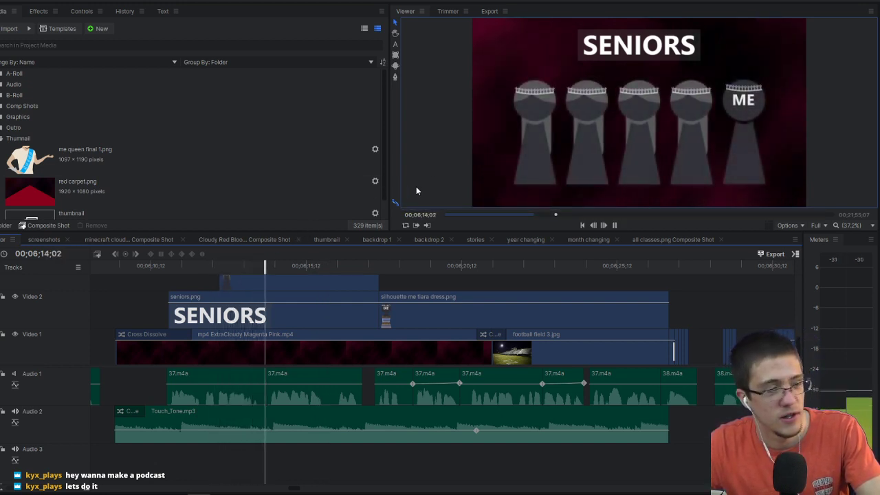
pyautogui.press('space')
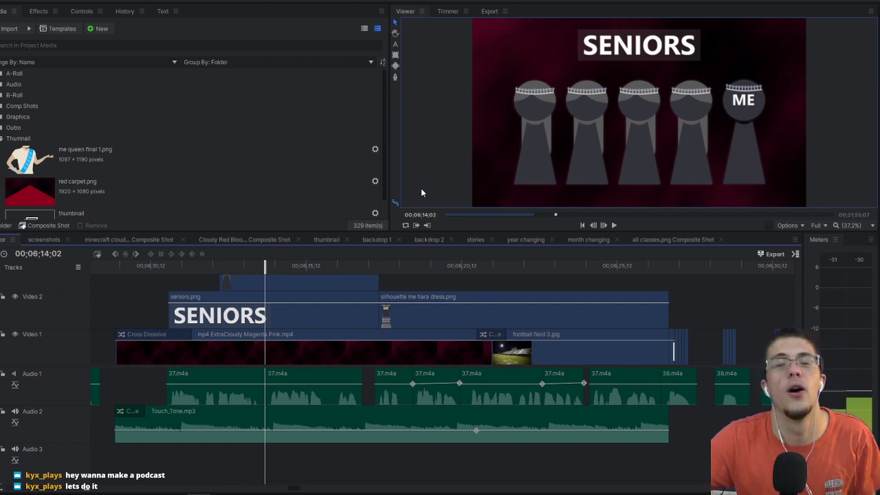
# Step: Move the playhead through the silhouette me tiara dress.png clip from 00;06;20;21 to 00;06;26;02
pyautogui.click(472, 267)
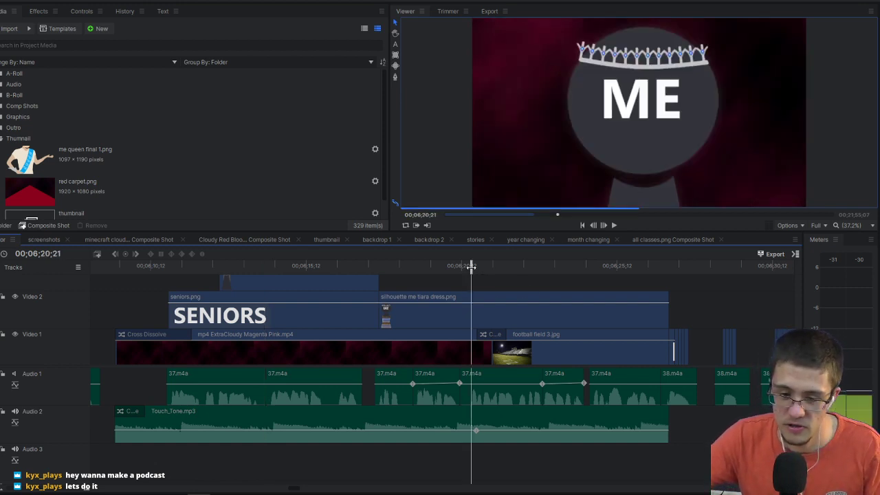
pyautogui.moveTo(472, 267); pyautogui.dragTo(636, 270)
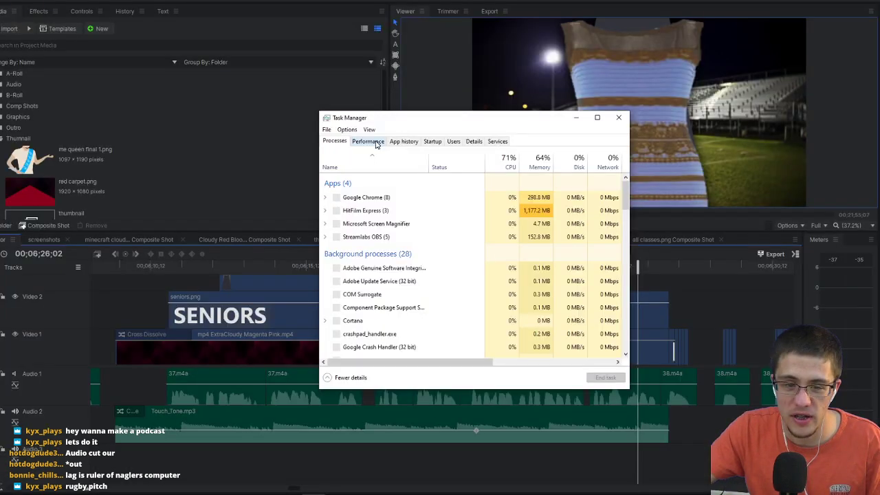
# Step: Check the computer's CPU and memory usage in Task Manager, and close it to return to HitFilm Express
pyautogui.click(372, 141)
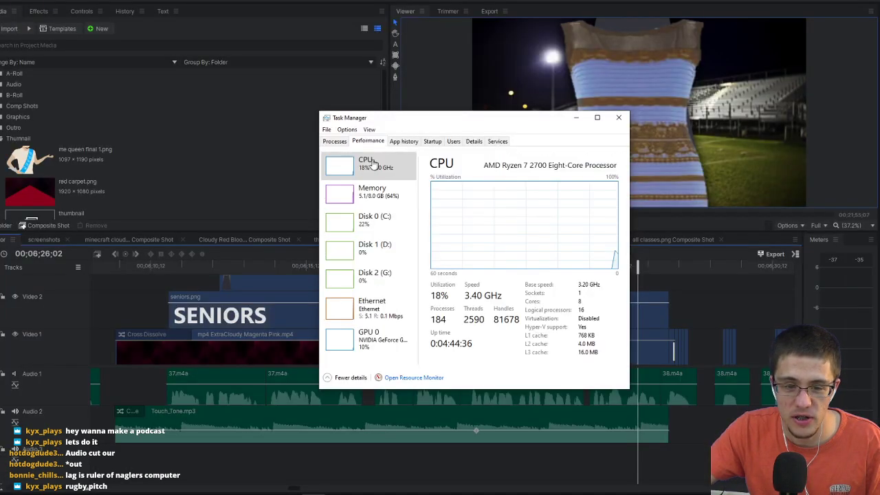
pyautogui.click(358, 199)
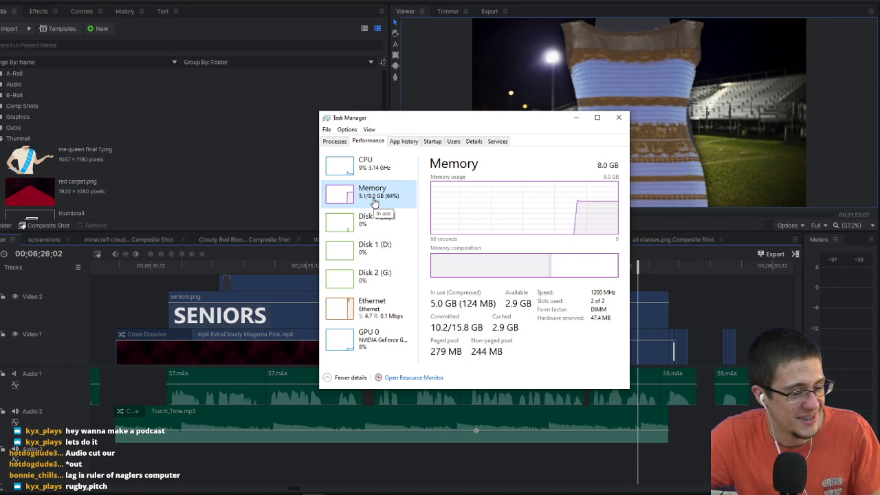
pyautogui.click(619, 121)
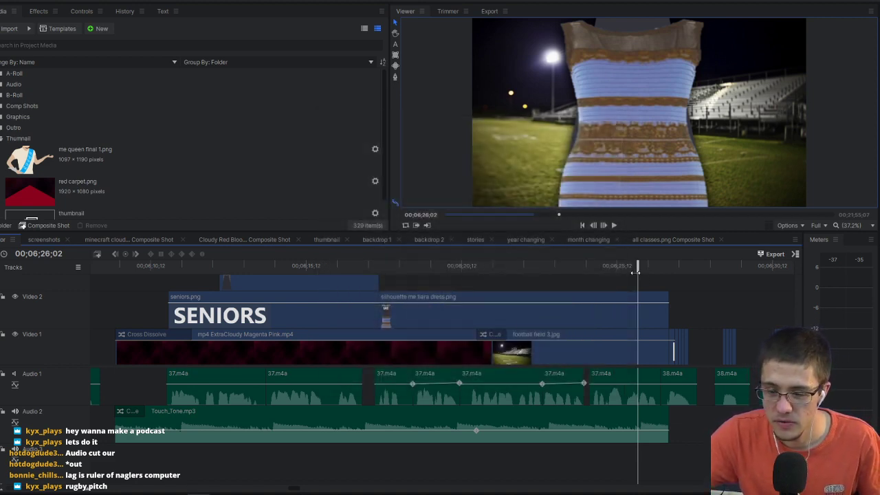
# Step: Move the playhead past the football field clip to 00;06;27;23, and through the emoji clips to 00;06;37;09
pyautogui.moveTo(638, 269); pyautogui.dragTo(692, 295)
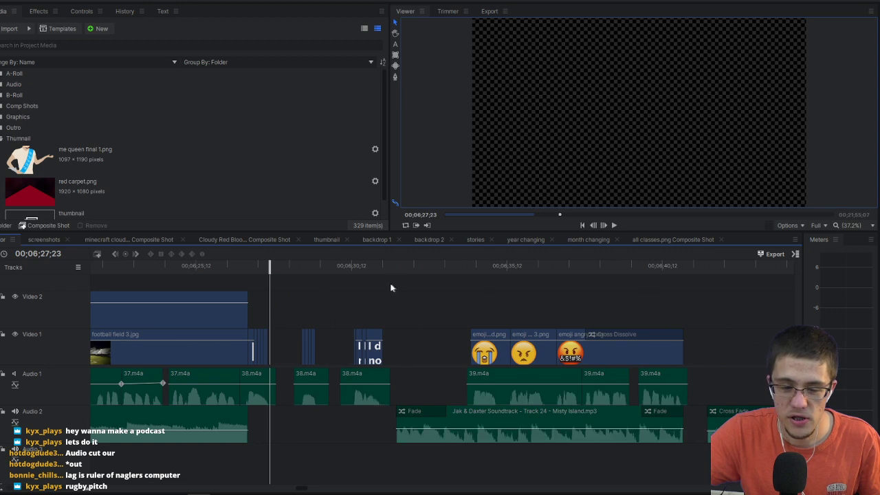
pyautogui.moveTo(460, 270); pyautogui.dragTo(566, 272)
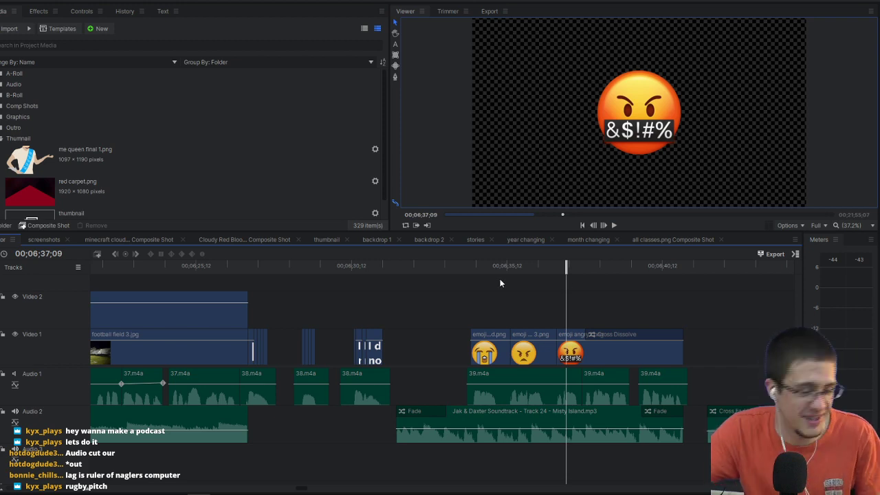
# Step: Scrub the timeline through the S1110015.MP4 and S1110026.MP4 nature clips, stopping at 00;06;54;07
pyautogui.hscroll(5, 550, 289)
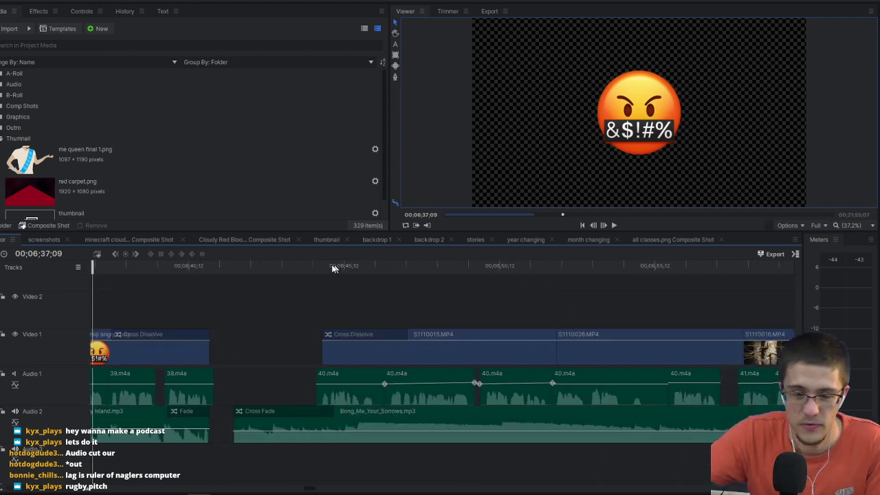
pyautogui.moveTo(334, 265); pyautogui.dragTo(415, 275)
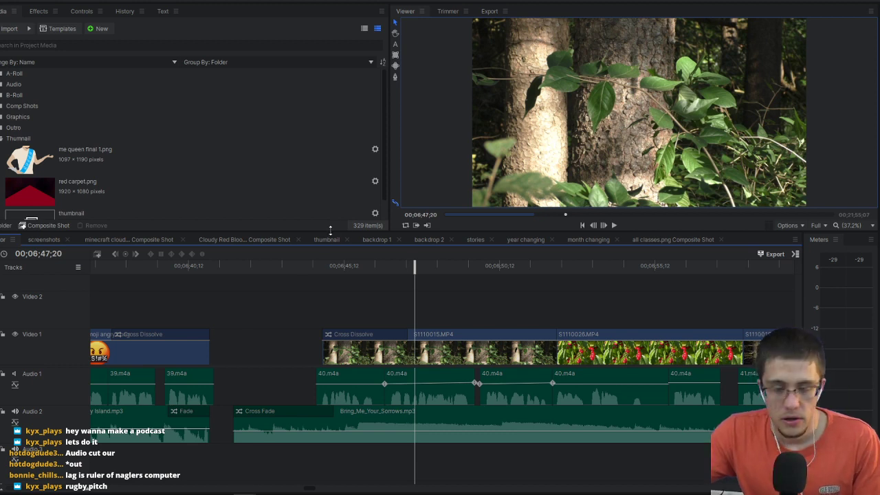
pyautogui.click(557, 267)
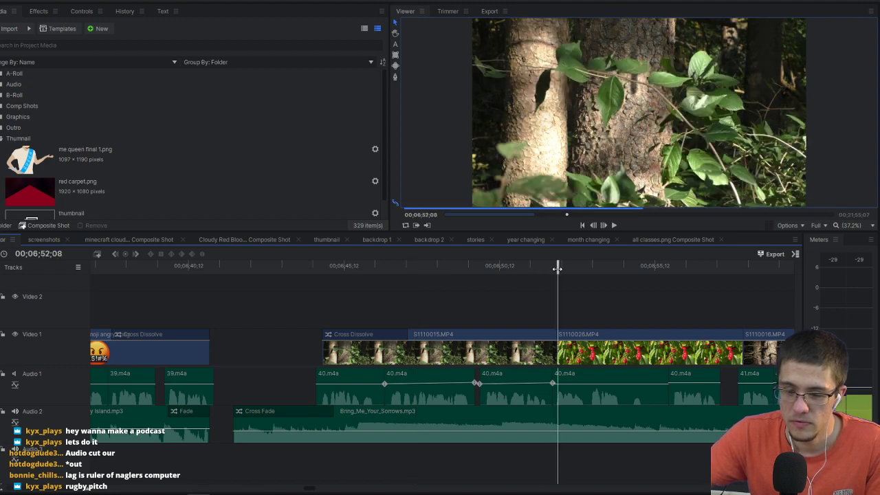
pyautogui.moveTo(557, 267); pyautogui.dragTo(569, 272)
pyautogui.moveTo(600, 272); pyautogui.dragTo(619, 272)
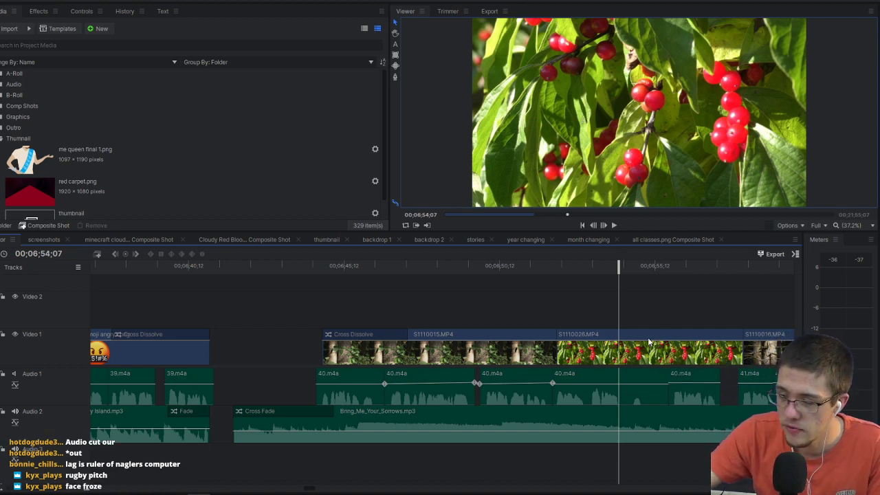
# Step: Scrub through S1110016.MP4 and the captioned S1110024.MP4 clip to 00;07;13;15, and magnify the Viewer to 50%
pyautogui.hscroll(5, 617, 332)
pyautogui.hscroll(-5, 617, 332)
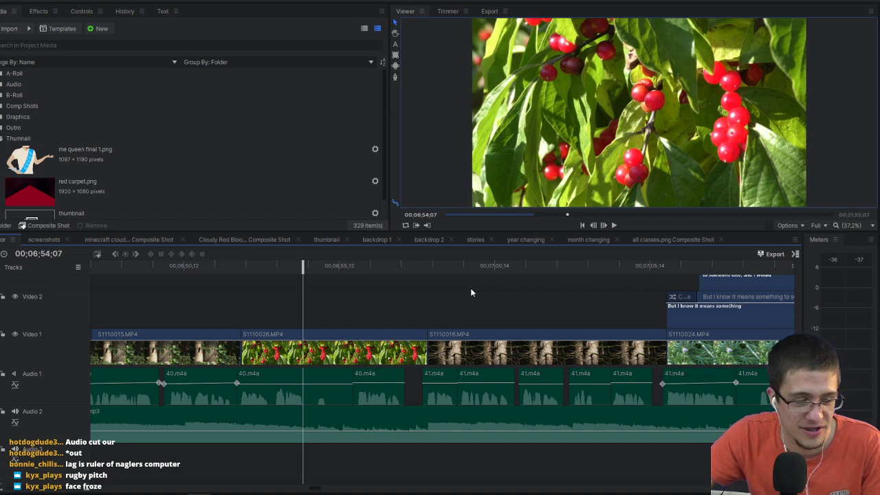
pyautogui.moveTo(434, 266); pyautogui.dragTo(770, 284)
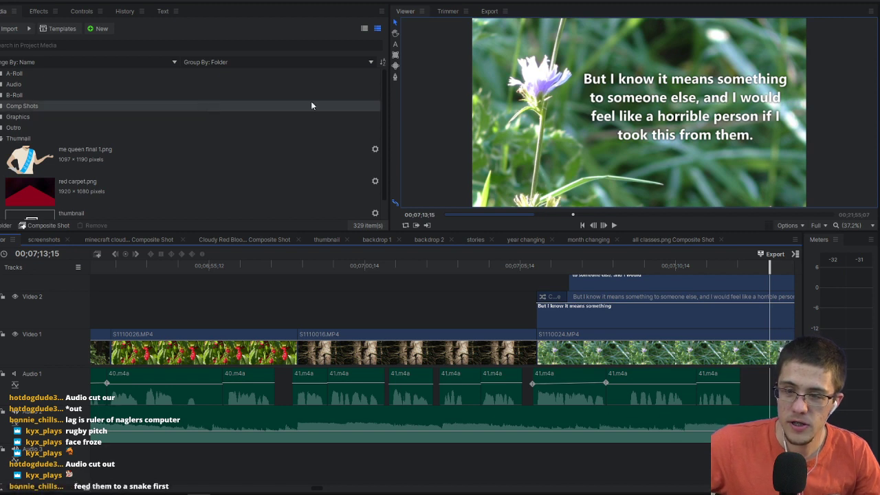
pyautogui.scroll(1, 675, 76)
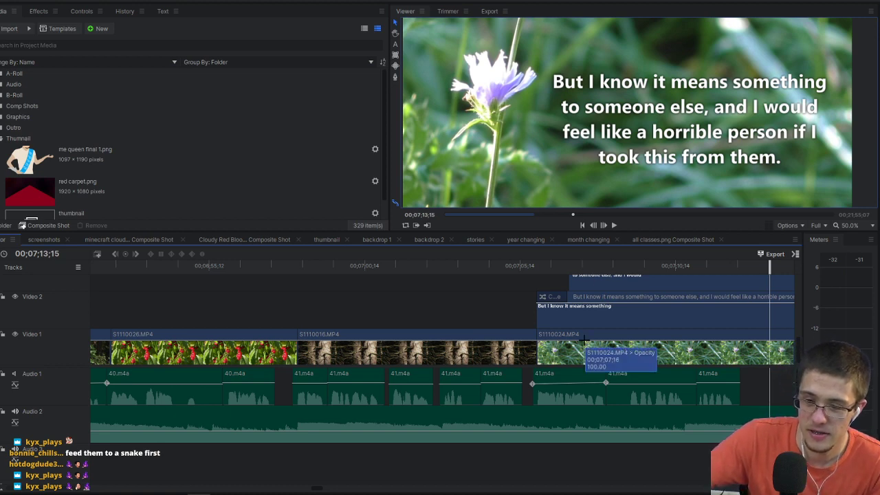
# Step: Move the playhead to the "Written Produced and Manufactured by" title at 00;07;18;05, and fit the whole frame in the Viewer
pyautogui.hscroll(5, 489, 291)
pyautogui.click(599, 270)
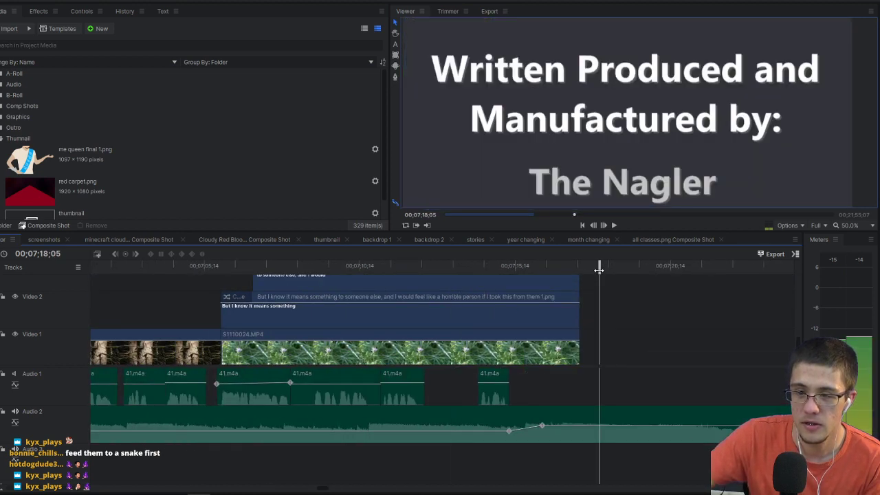
pyautogui.click(864, 226)
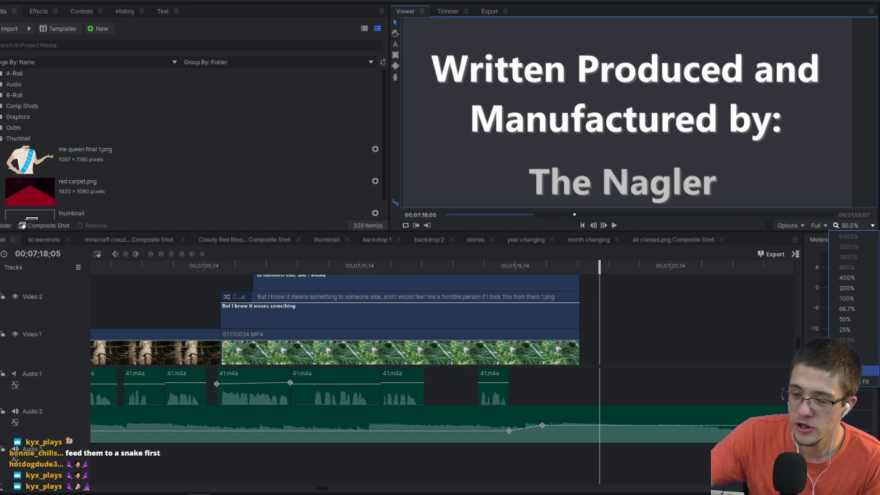
pyautogui.click(864, 378)
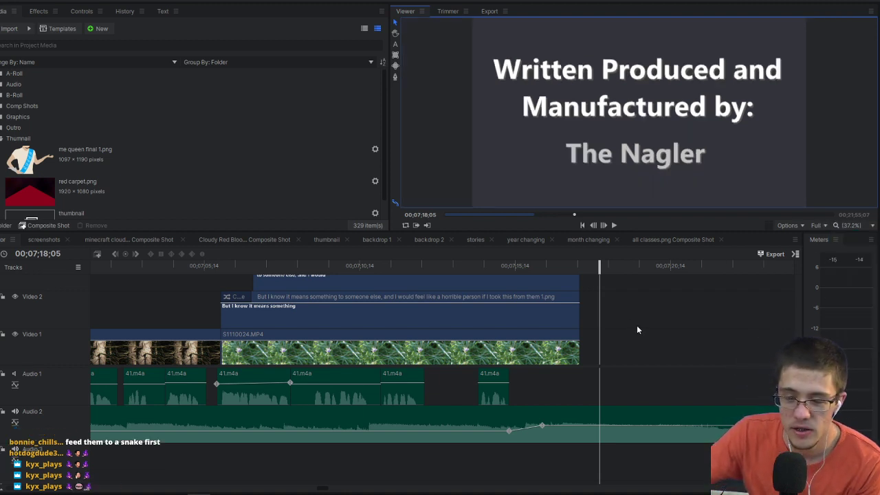
# Step: Scrub through the backdrop 1 and backdrop 2 clips on the Video 7 track, from 00;07;21;14 to 00;07;34;26
pyautogui.hscroll(5, 637, 330)
pyautogui.scroll(3, 321, 285)
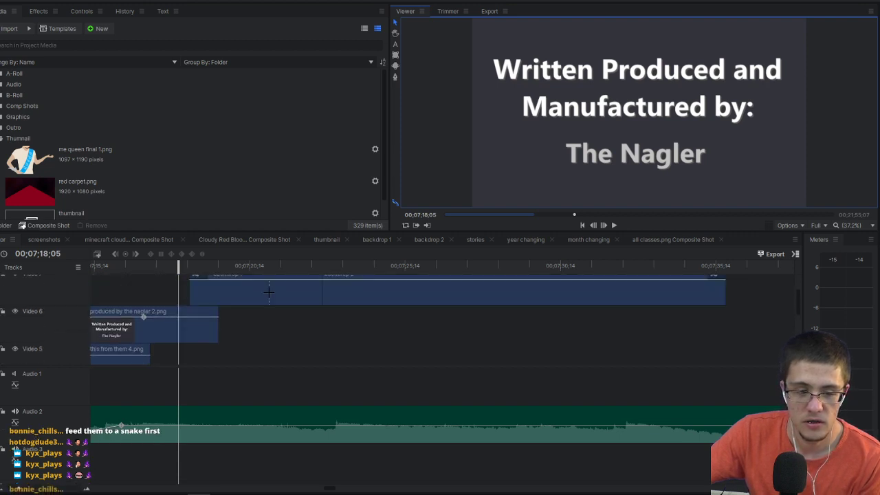
pyautogui.scroll(1, 269, 292)
pyautogui.moveTo(242, 266); pyautogui.dragTo(280, 270)
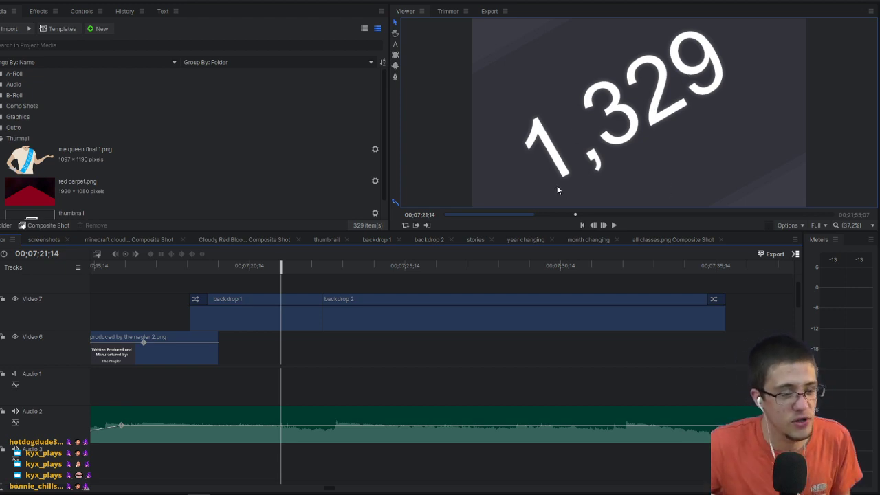
pyautogui.click(487, 270)
pyautogui.moveTo(539, 269); pyautogui.dragTo(697, 270)
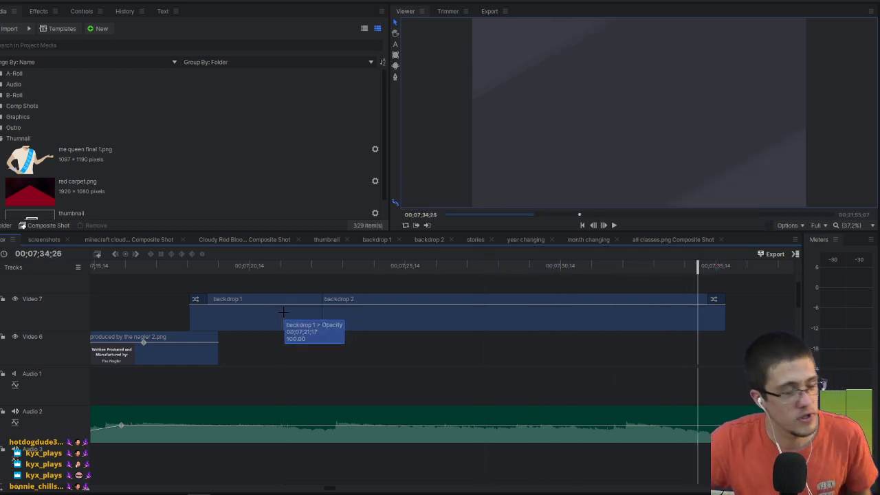
# Step: Close HitFilm Express and discard the project changes
pyautogui.hotkey('alt', 'F4')
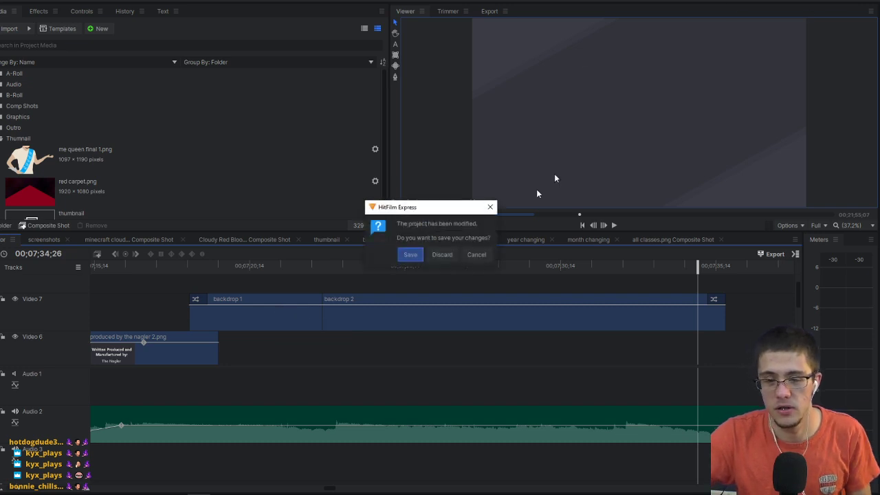
pyautogui.click(441, 254)
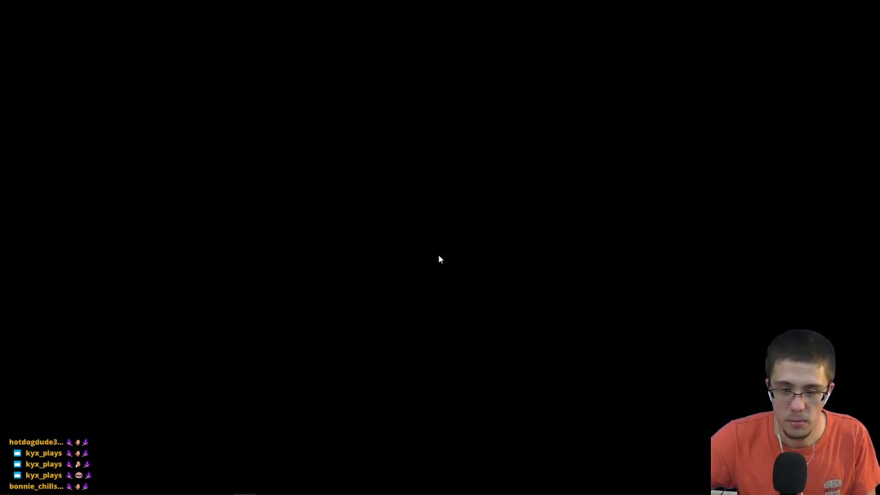